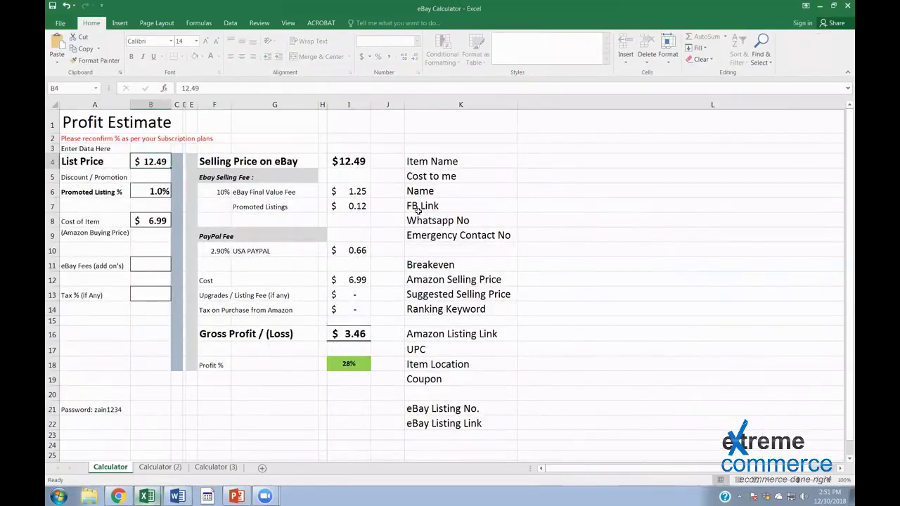
# Set the cost of item in the profit estimate to 10
pyautogui.write('10')
pyautogui.press('Return')
pyautogui.press('Up')
pyautogui.press('Up')
pyautogui.press('Up')
pyautogui.press('Up')
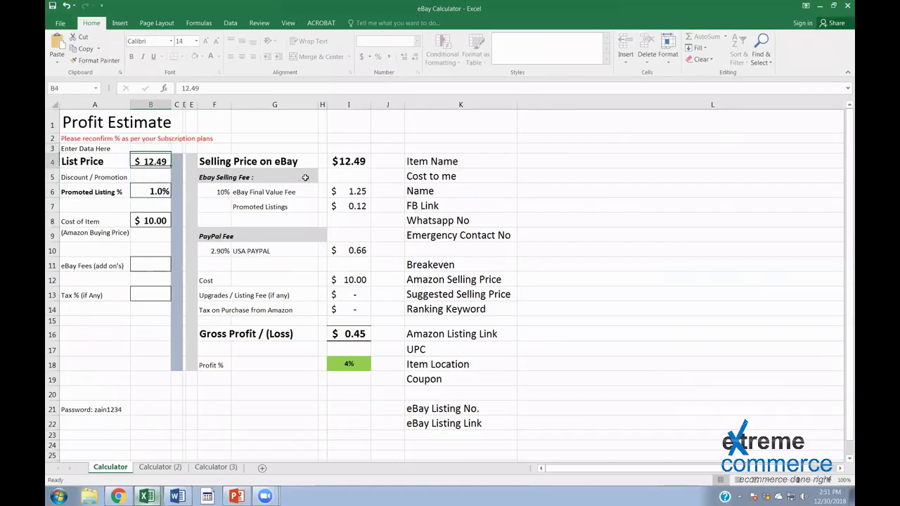
# Examine how gross profit is derived from the final value fee, promoted listing fee, PayPal fee and item cost
pyautogui.click(341, 337)
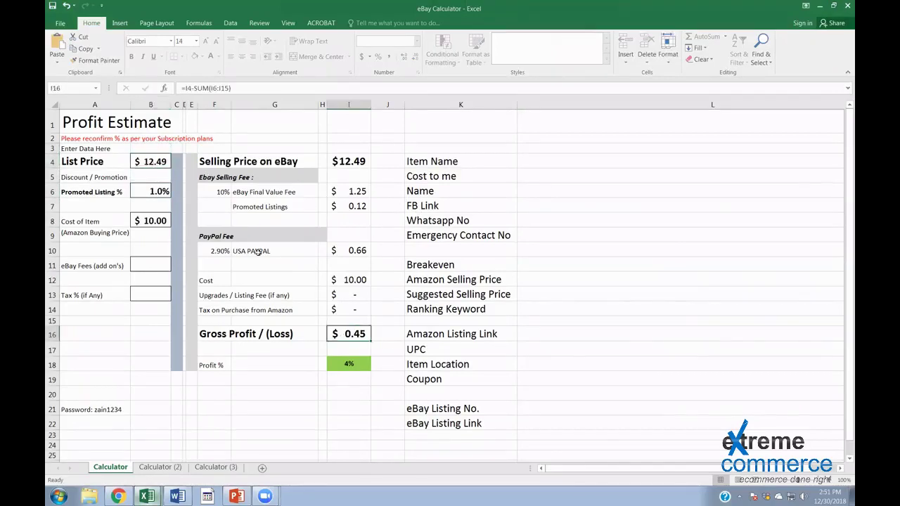
pyautogui.moveTo(224, 192); pyautogui.dragTo(359, 195)
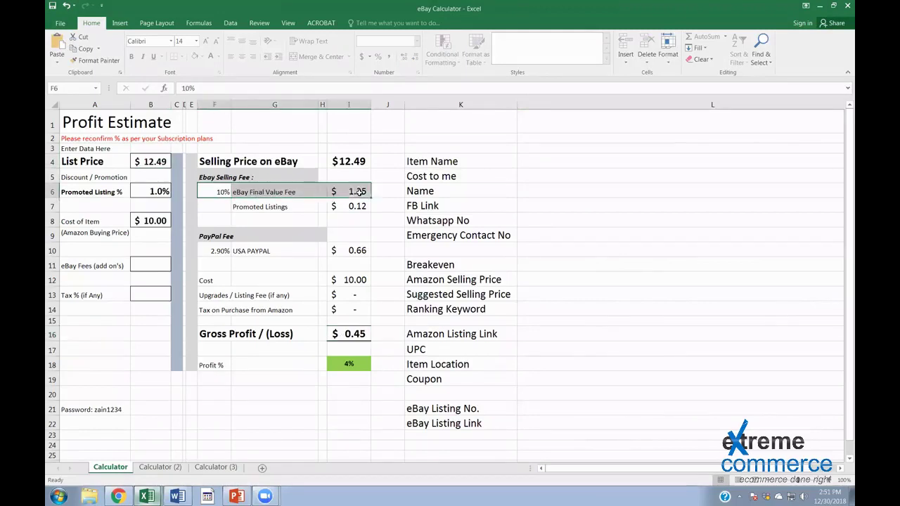
pyautogui.click(148, 194)
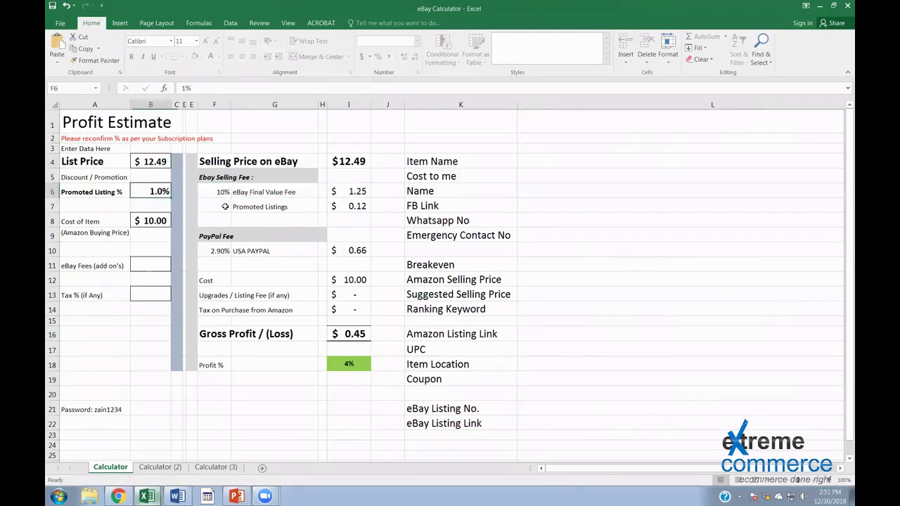
pyautogui.moveTo(225, 207); pyautogui.dragTo(349, 205)
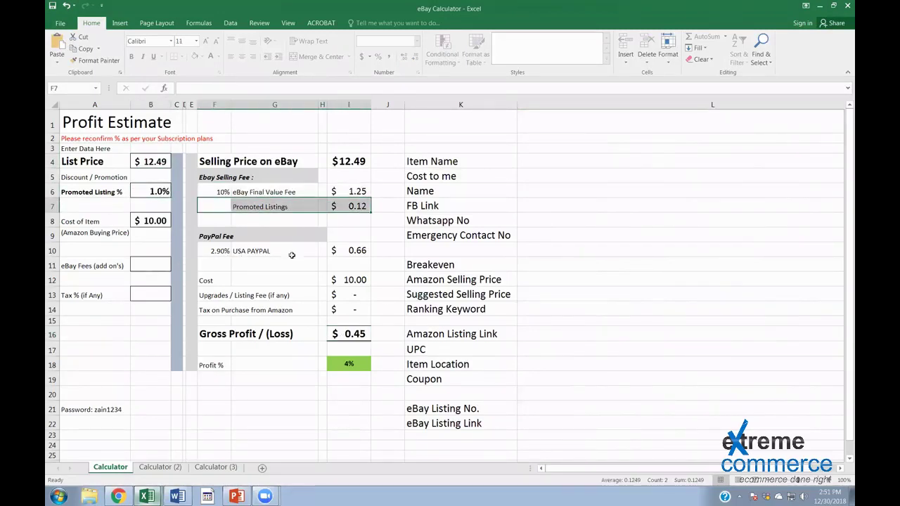
pyautogui.click(363, 251)
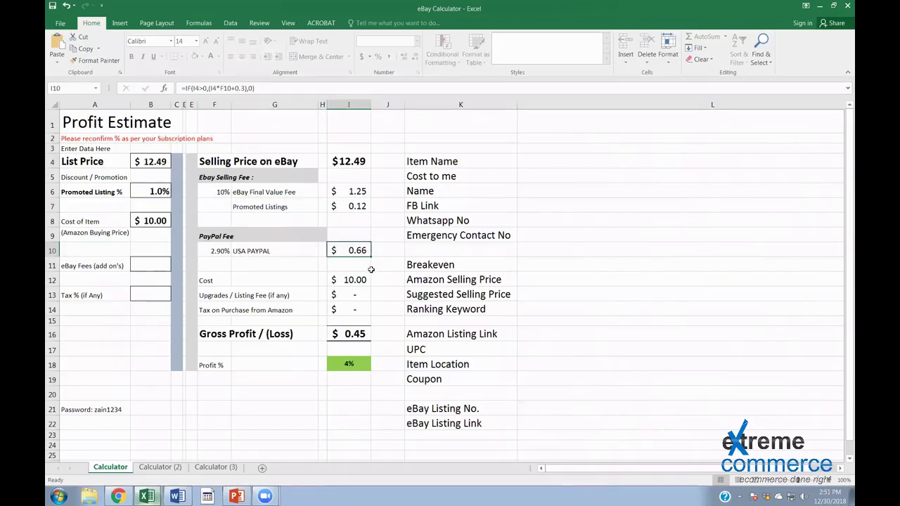
pyautogui.click(360, 280)
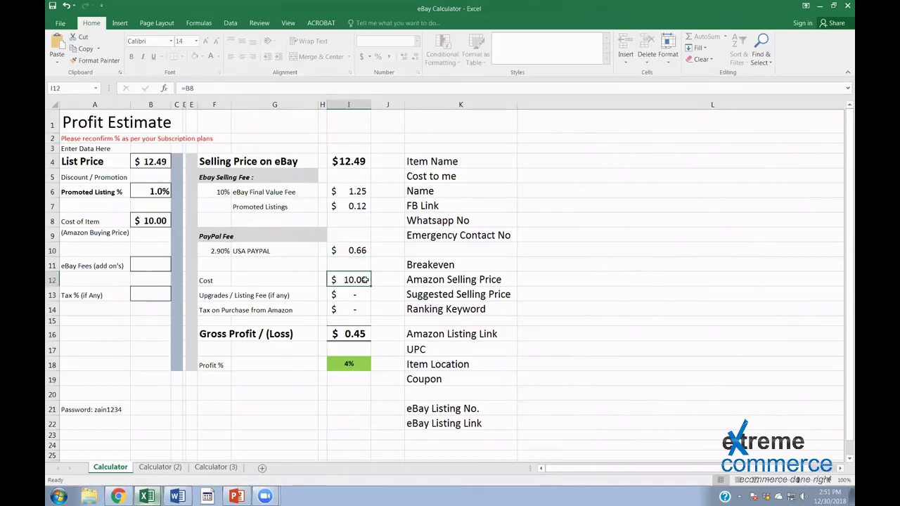
pyautogui.click(377, 323)
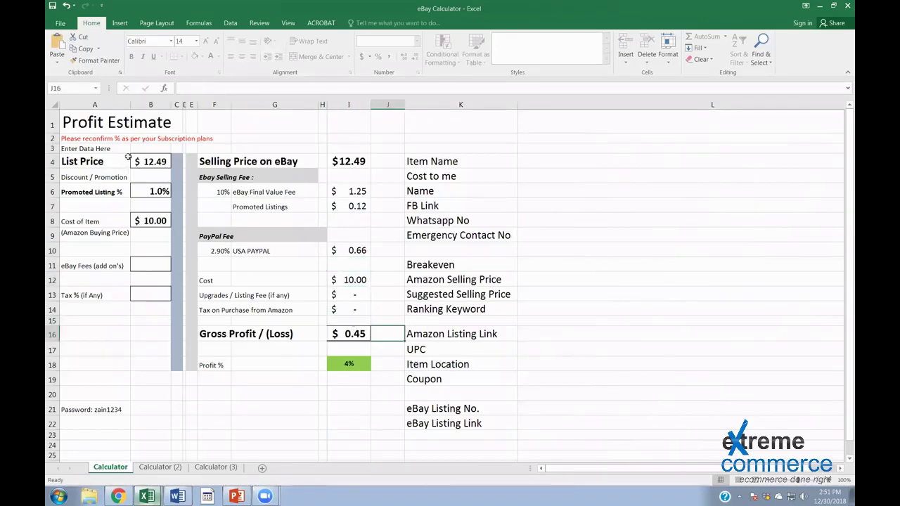
# Set the list price in the profit estimate to 12
pyautogui.click(132, 159)
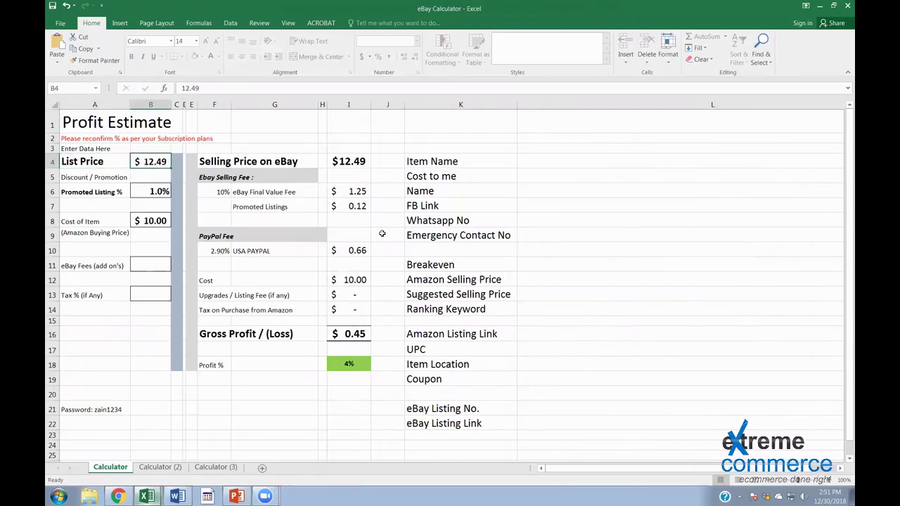
pyautogui.write('12')
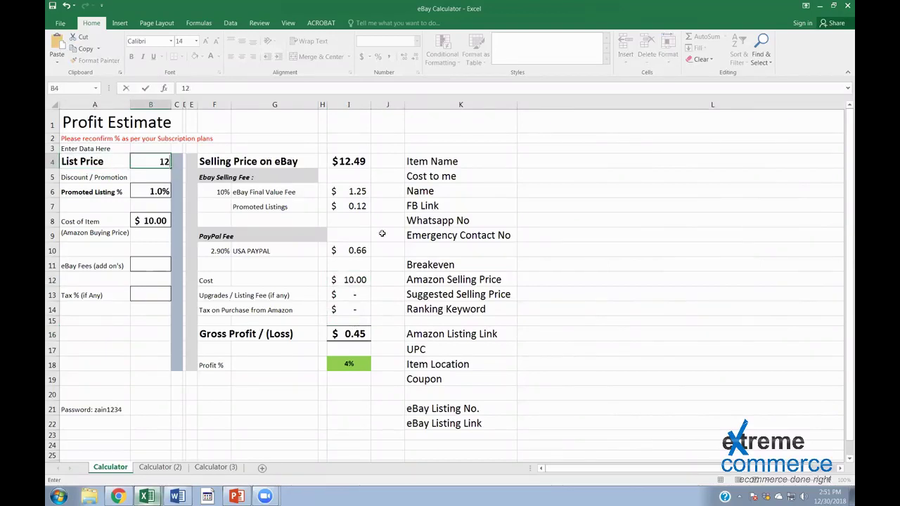
pyautogui.hotkey('ctrl', 'Return')
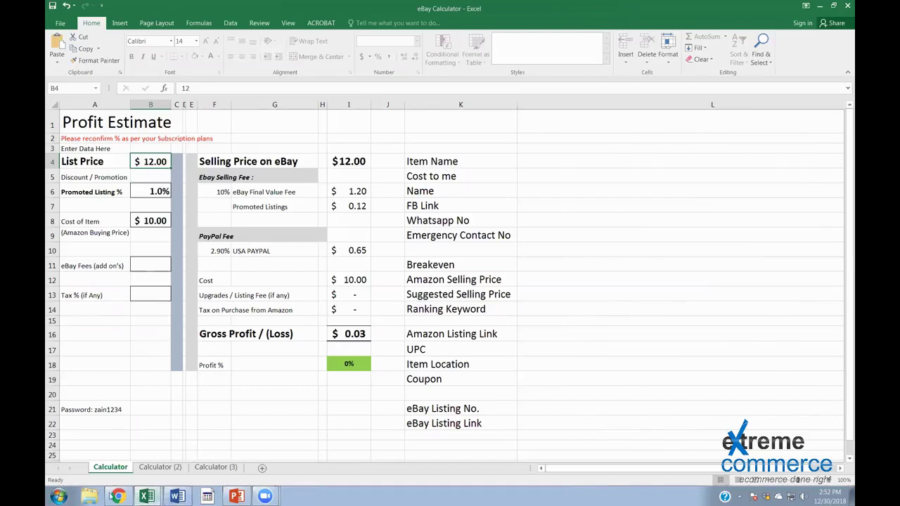
# Switch to the AutoDS settings page in Chrome and review the account e-mail and current subscription plan
pyautogui.click(119, 497)
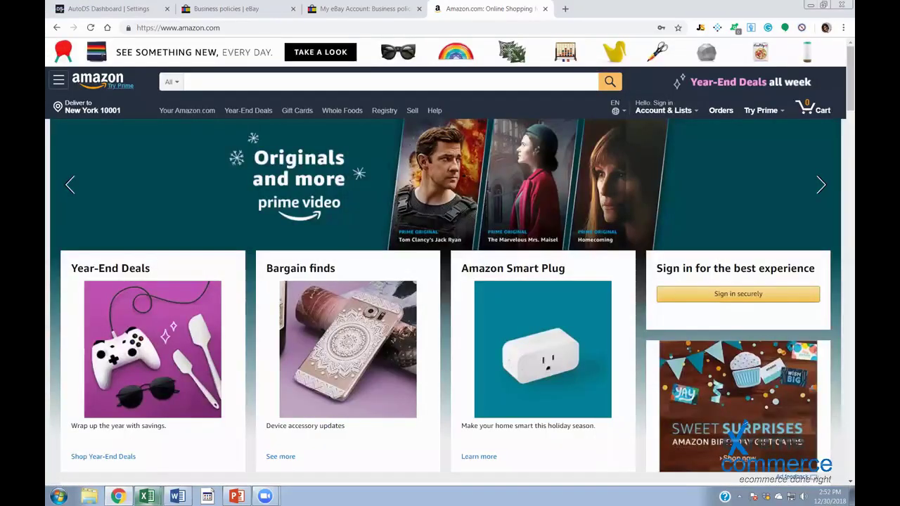
pyautogui.hotkey('ctrl', '1')
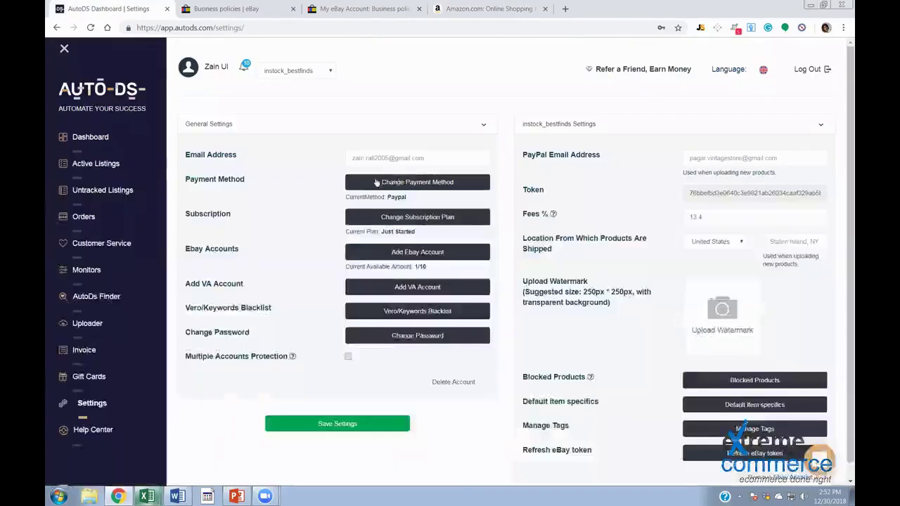
pyautogui.click(464, 157)
pyautogui.click(332, 145)
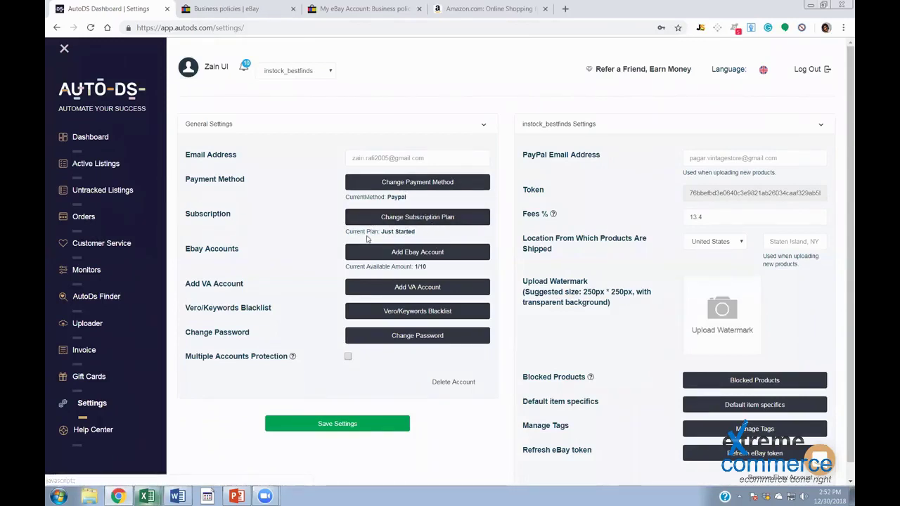
pyautogui.moveTo(381, 232); pyautogui.dragTo(419, 233)
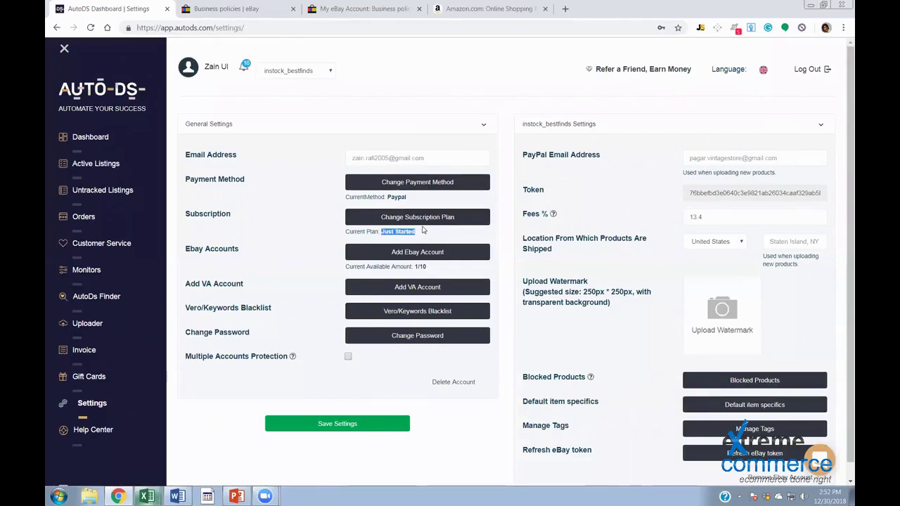
pyautogui.click(459, 235)
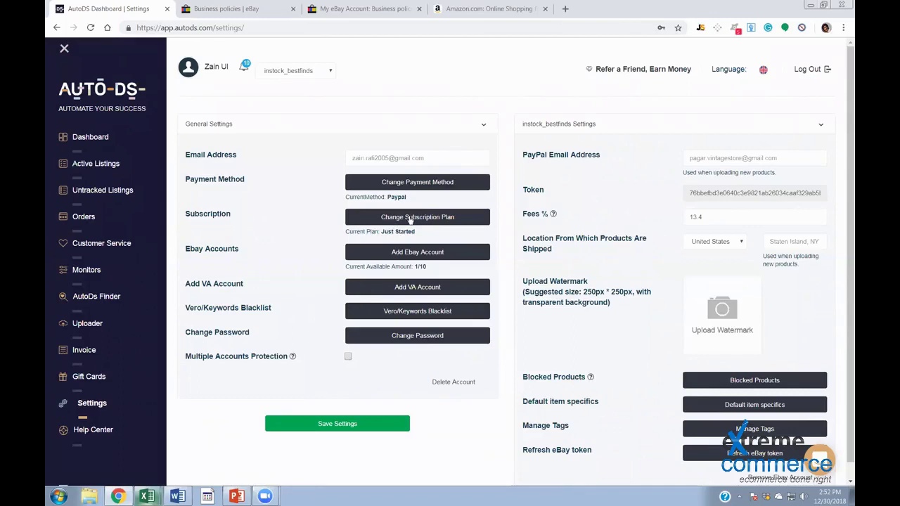
# Review the eBay accounts allowance, the Vero/Keywords Blacklist and the remaining store settings
pyautogui.moveTo(185, 250); pyautogui.dragTo(240, 250)
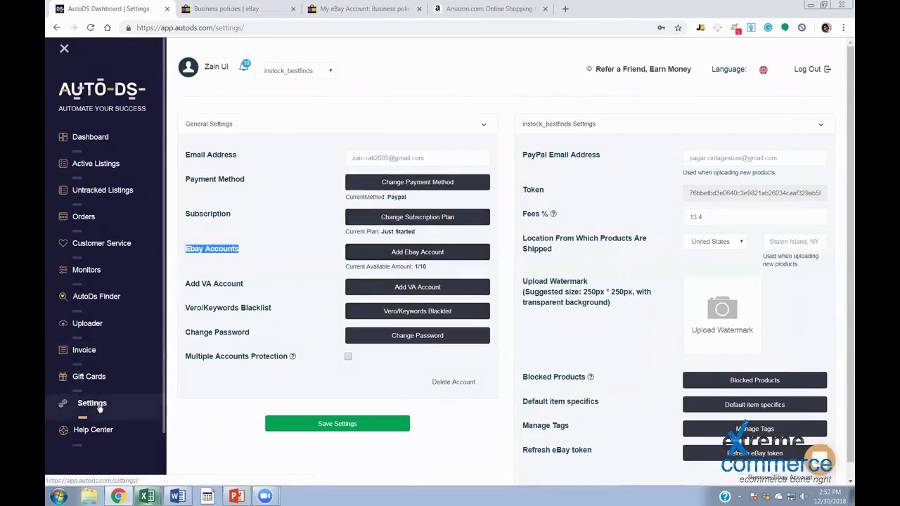
pyautogui.click(432, 269)
pyautogui.moveTo(431, 269); pyautogui.dragTo(343, 270)
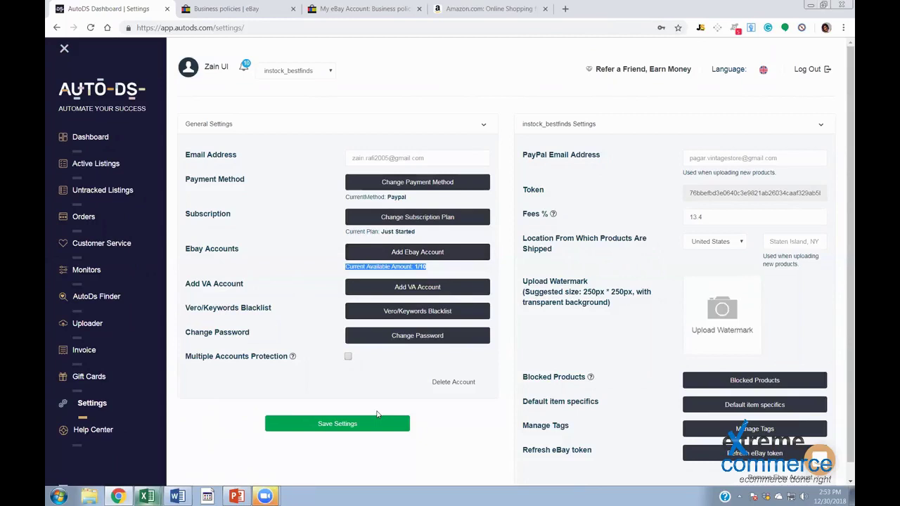
pyautogui.click(278, 485)
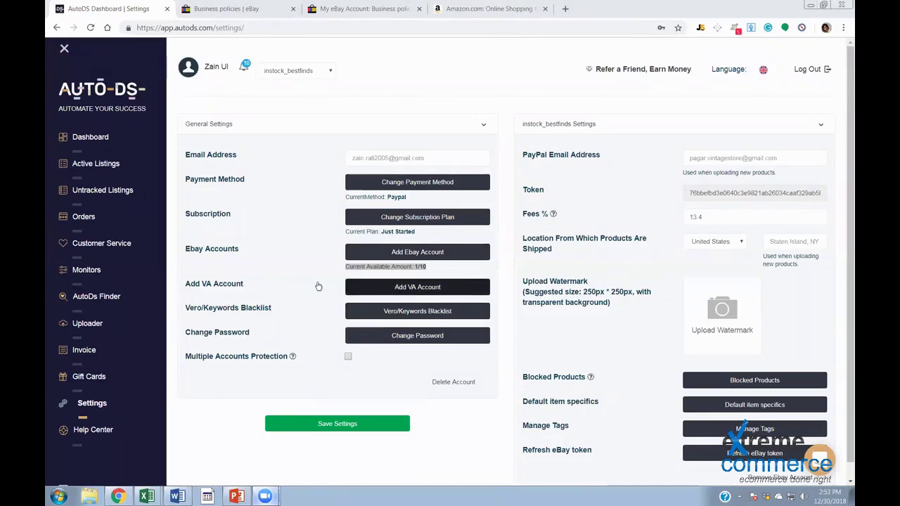
pyautogui.moveTo(185, 313); pyautogui.dragTo(273, 314)
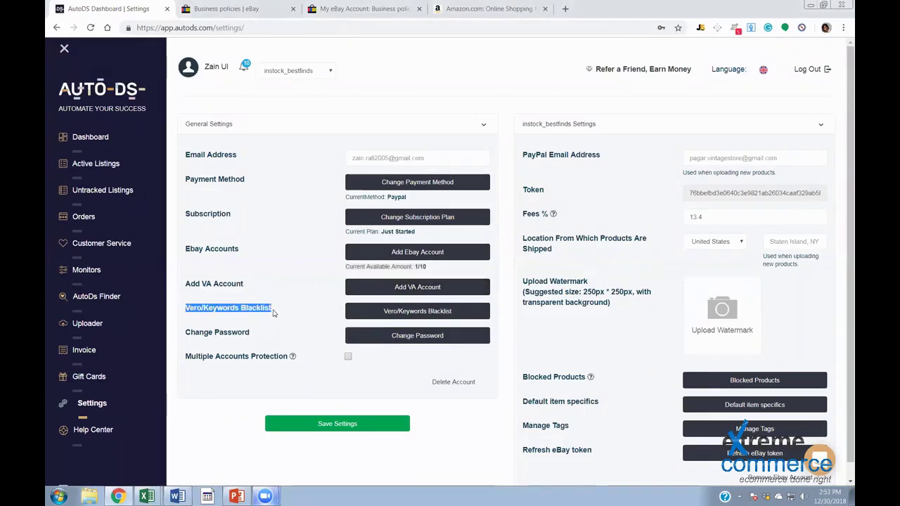
pyautogui.click(411, 315)
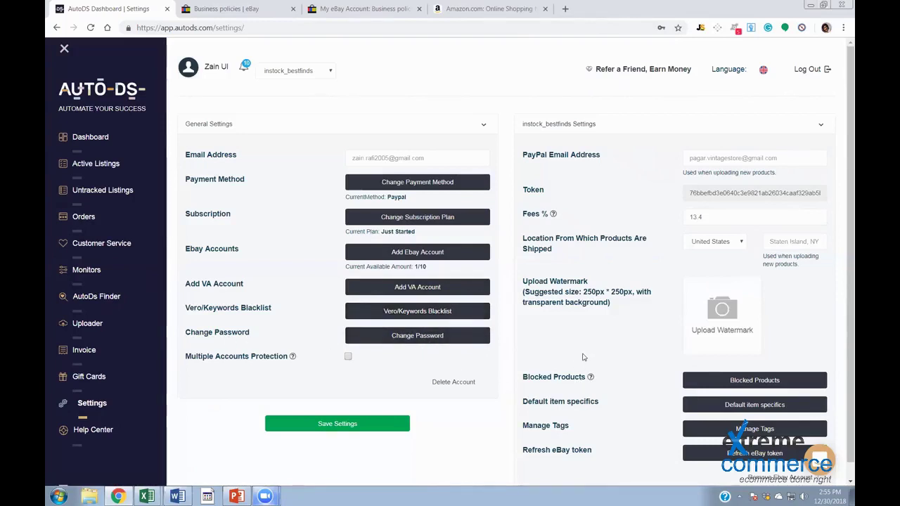
pyautogui.scroll(-1, 654, 426)
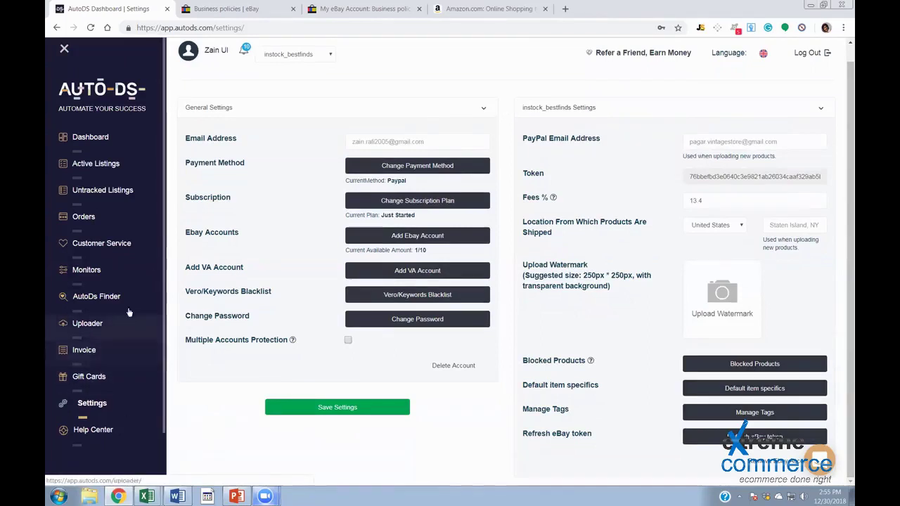
# Open the AutoDS monitors and review the Products Monitor, Orders Monitor, Orders Processor and Profitability Monitor settings
pyautogui.click(103, 276)
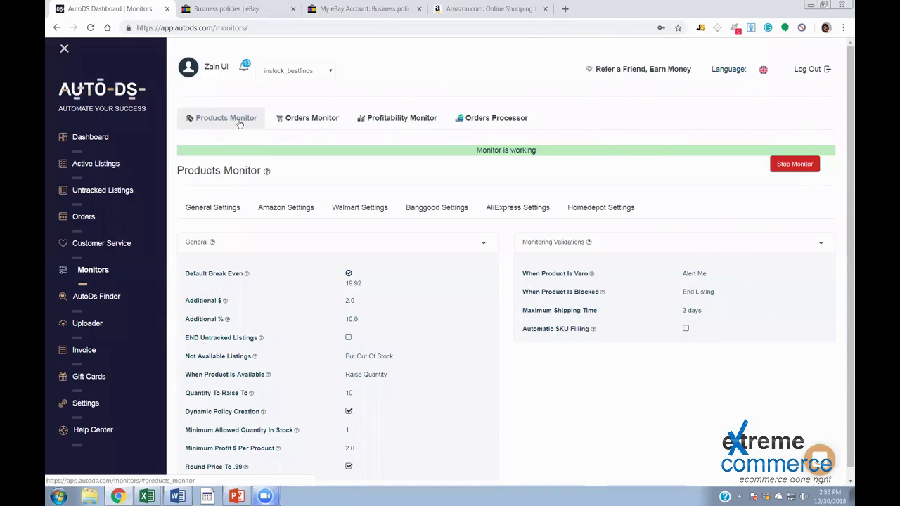
pyautogui.click(313, 125)
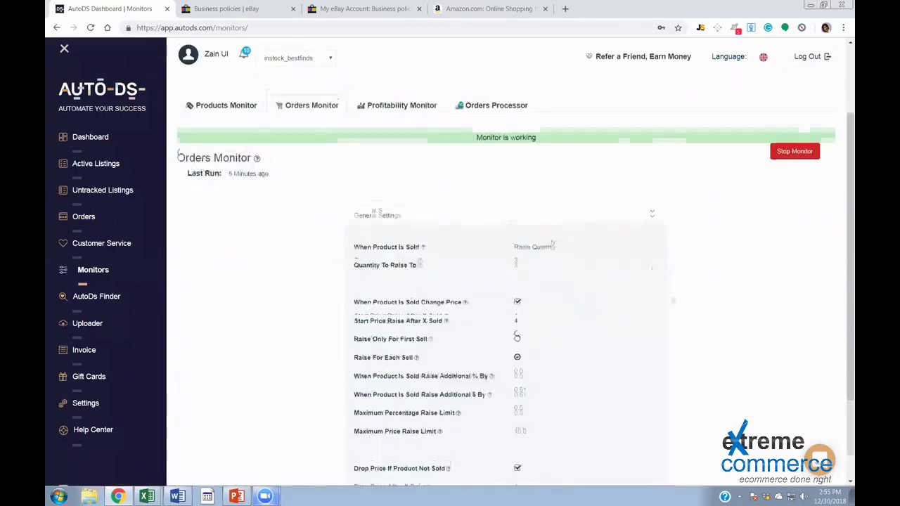
pyautogui.click(226, 123)
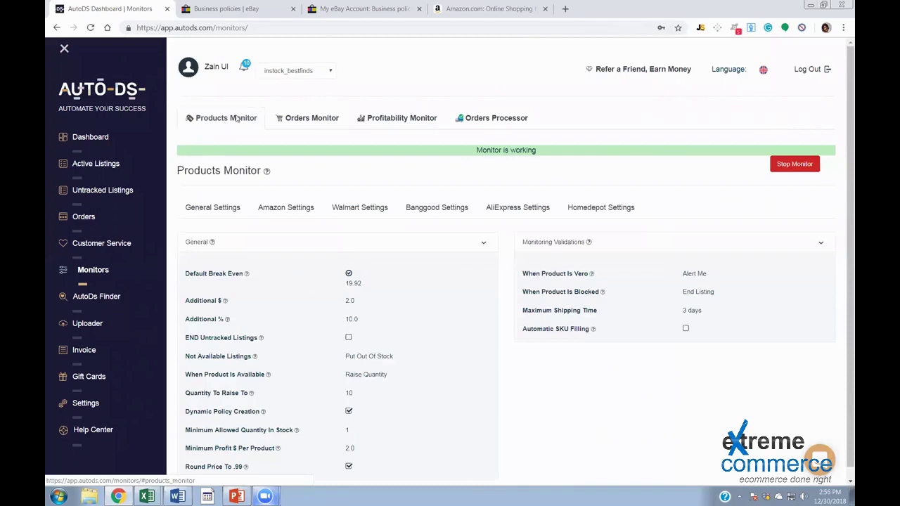
pyautogui.click(520, 119)
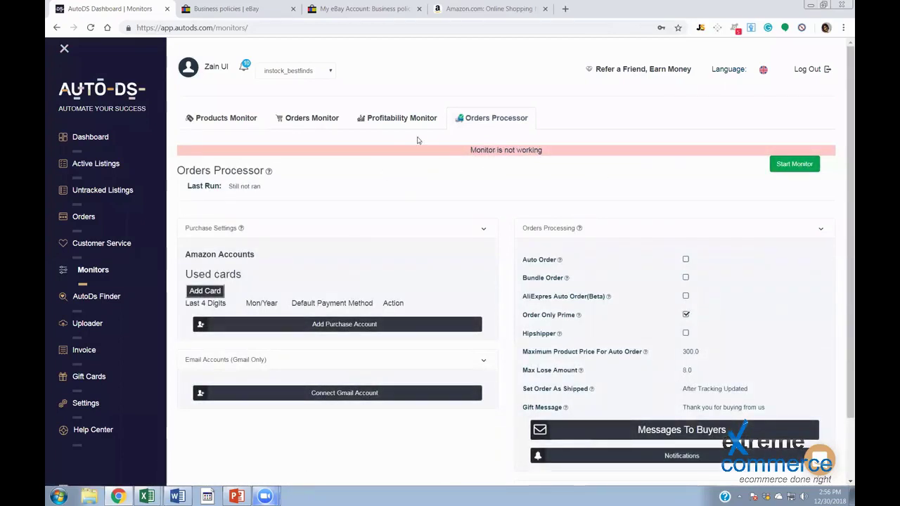
pyautogui.click(394, 121)
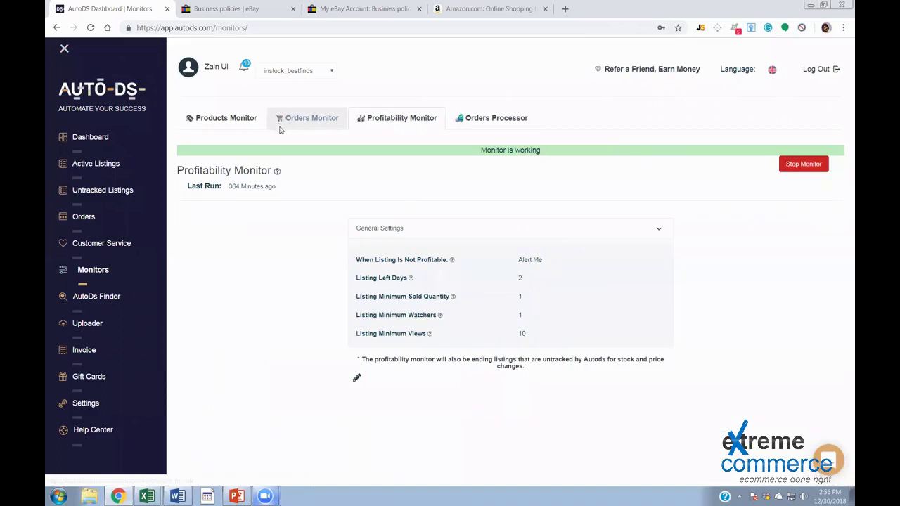
# Review the Products Monitor's general, Amazon and Walmart settings
pyautogui.click(222, 120)
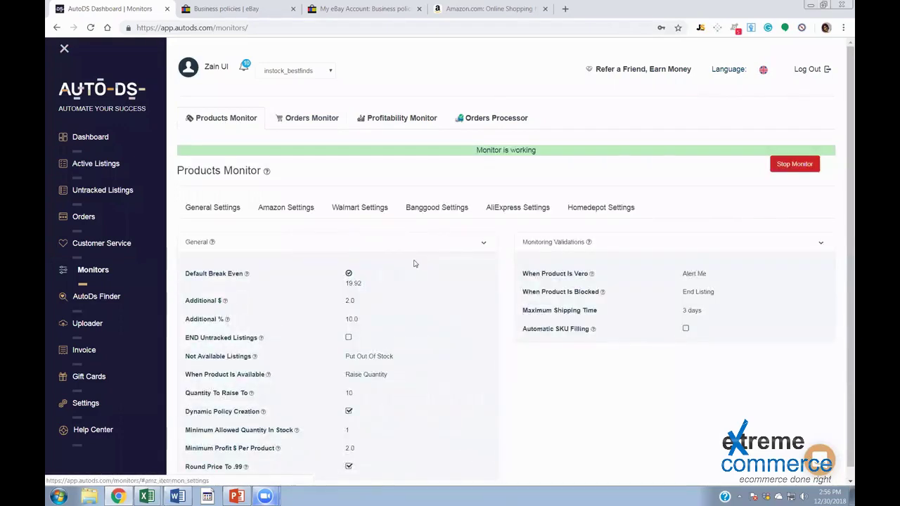
pyautogui.scroll(-1, 460, 24)
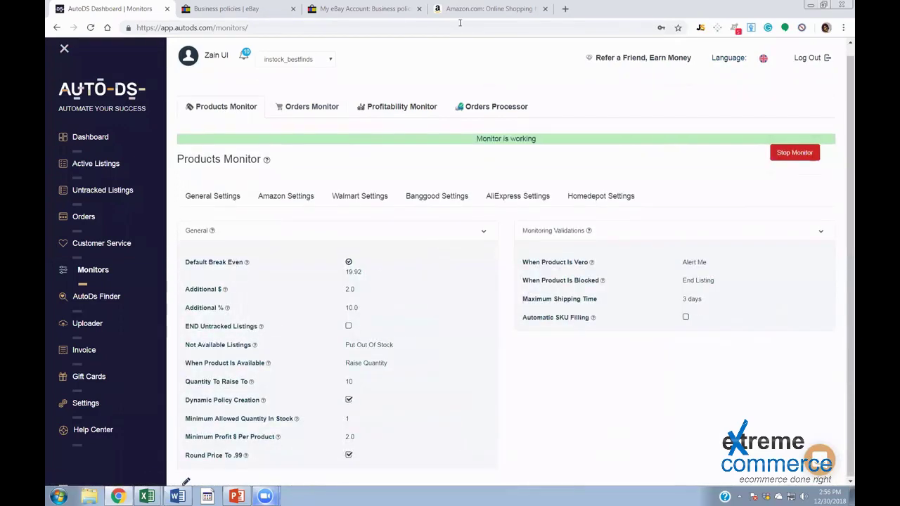
pyautogui.click(296, 200)
pyautogui.click(367, 207)
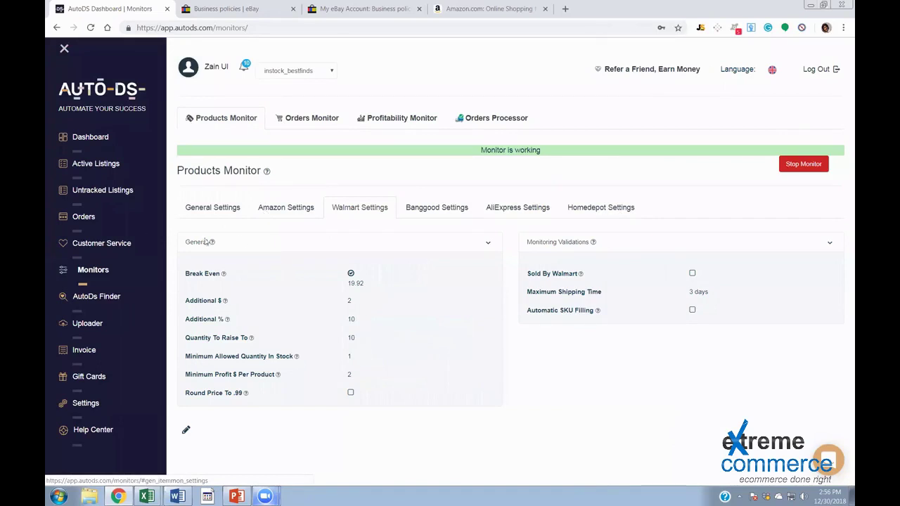
# Set Break Even to 20 in the Products Monitor's Amazon settings, consulting the Break Even calculations slide in PowerPoint
pyautogui.click(274, 214)
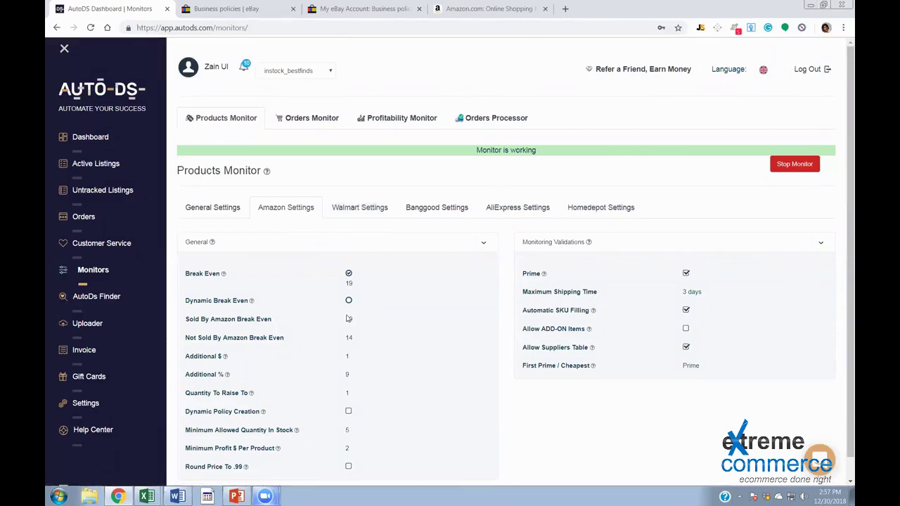
pyautogui.scroll(-1, 405, 296)
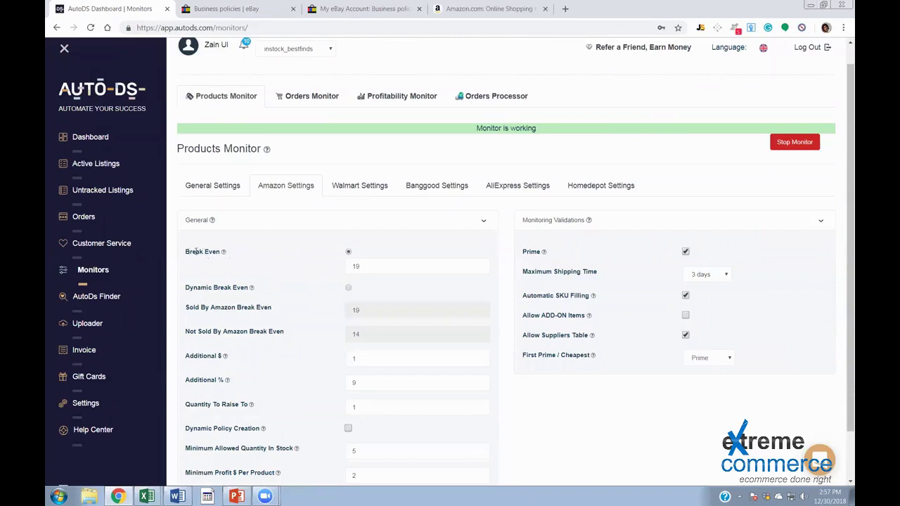
pyautogui.click(367, 267)
pyautogui.hotkey('ctrl', 'a')
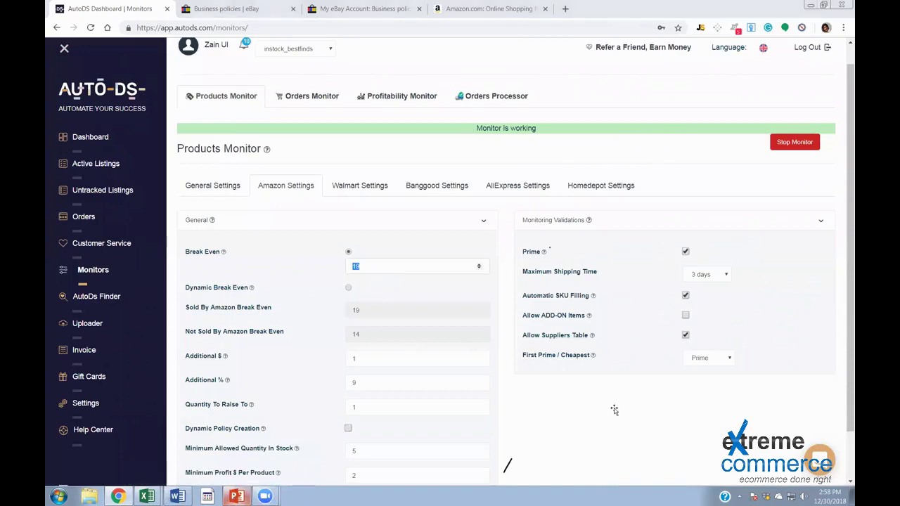
pyautogui.hotkey('alt', 'Tab')
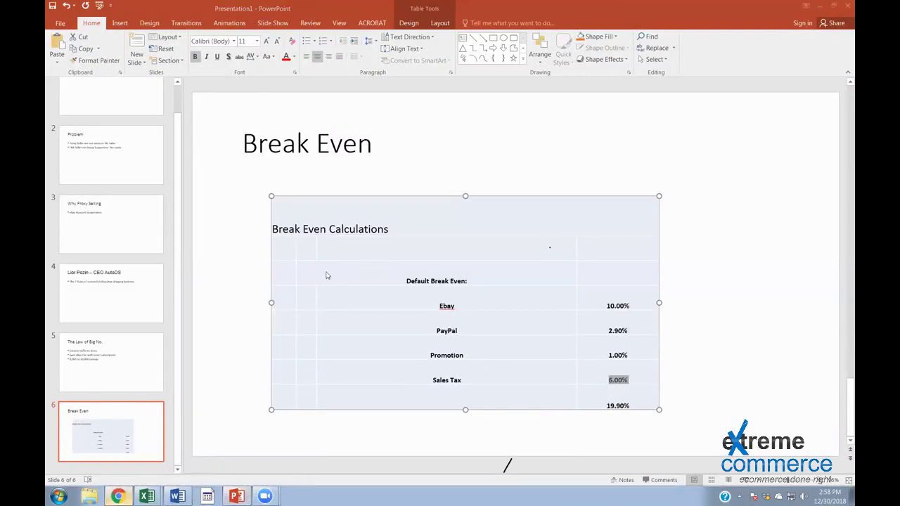
pyautogui.hotkey('alt', 'Tab')
pyautogui.click(417, 265)
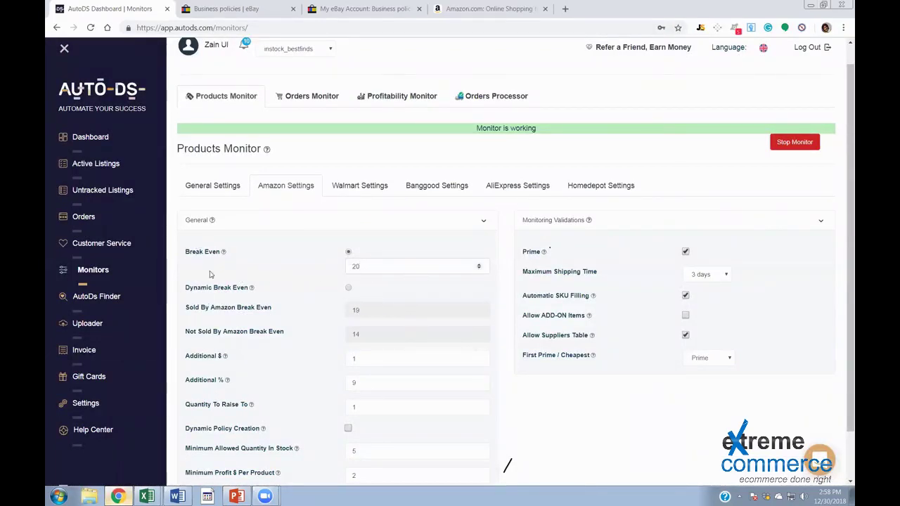
# Switch the Products Monitor's Amazon settings to Dynamic Break Even and set Sold By Amazon Break Even to 20
pyautogui.moveTo(185, 251); pyautogui.dragTo(223, 251)
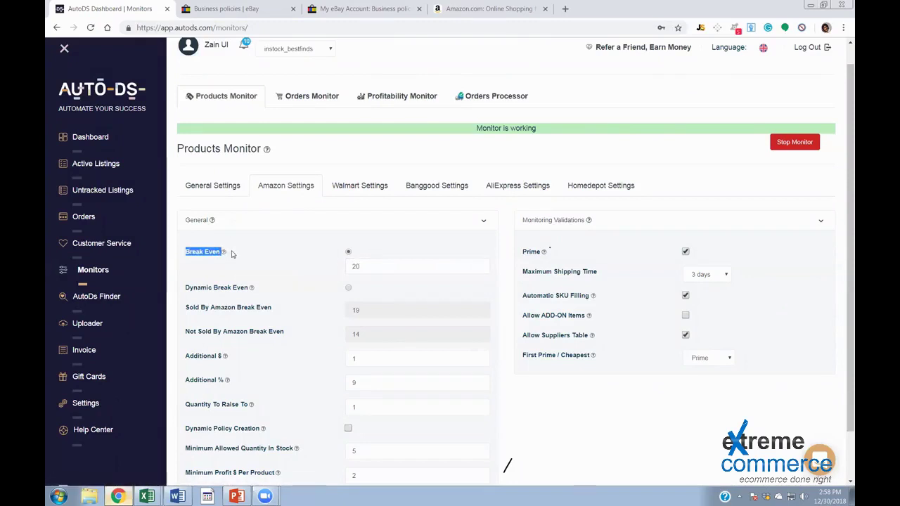
pyautogui.moveTo(186, 287); pyautogui.dragTo(271, 288)
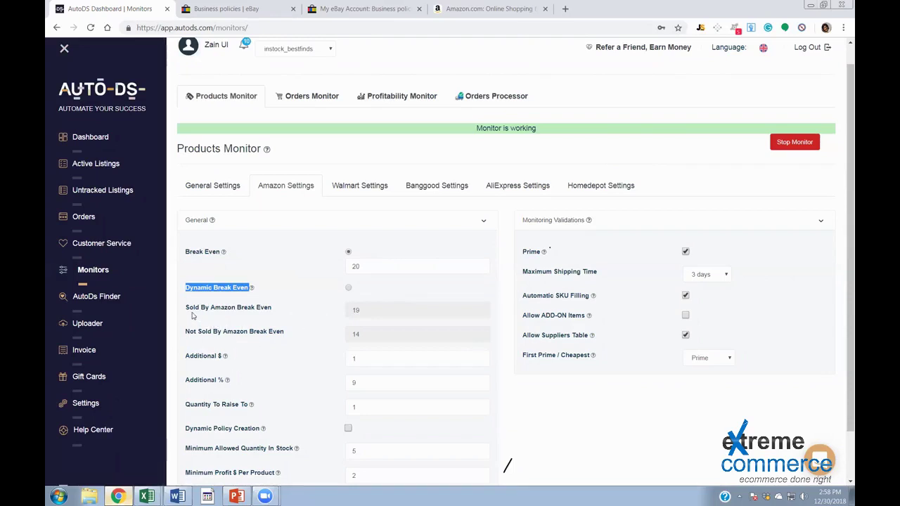
pyautogui.tripleClick(287, 317)
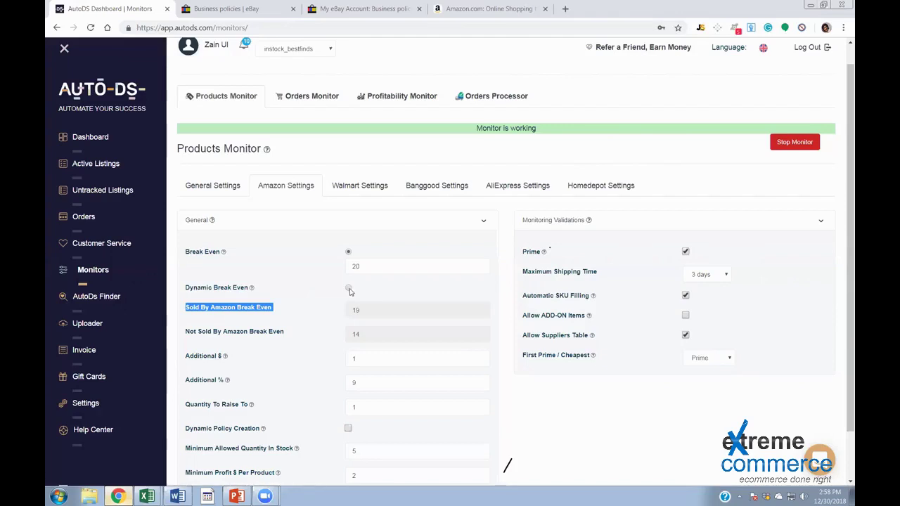
pyautogui.moveTo(185, 331); pyautogui.dragTo(289, 331)
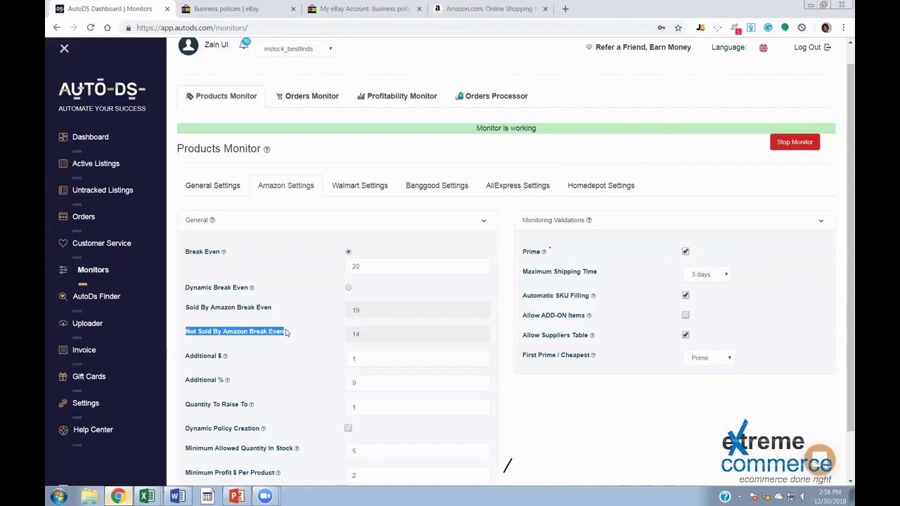
pyautogui.click(348, 288)
pyautogui.click(375, 313)
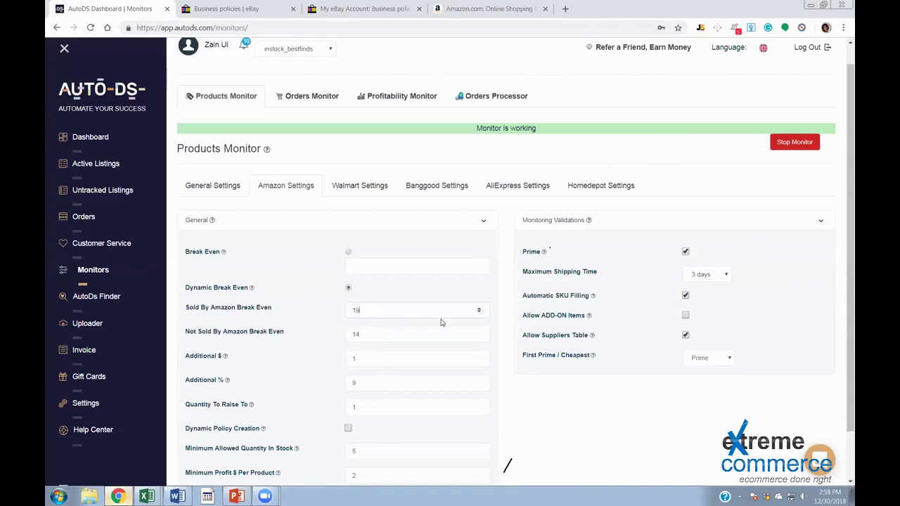
pyautogui.write('20')
# Review the fee breakdown on the Break Even slide in PowerPoint and the Not Sold By Amazon Break Even setting in AutoDS
pyautogui.click(237, 497)
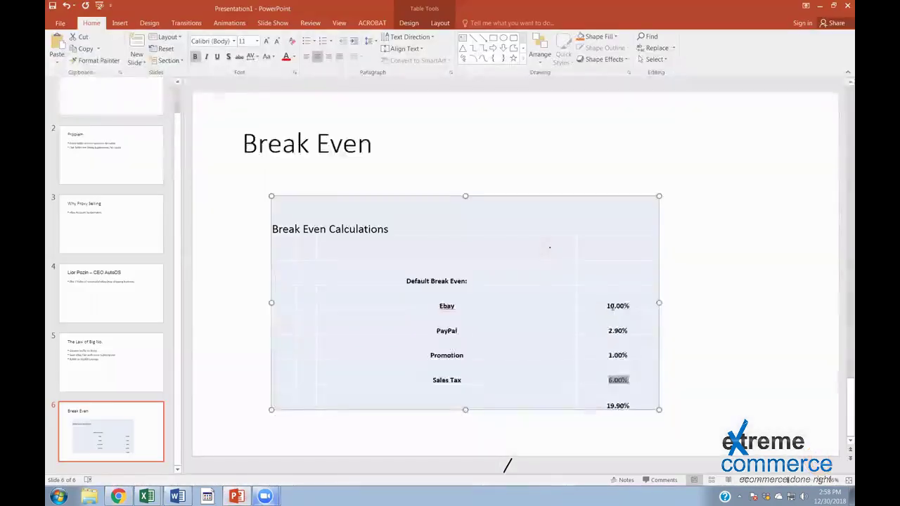
pyautogui.click(615, 330)
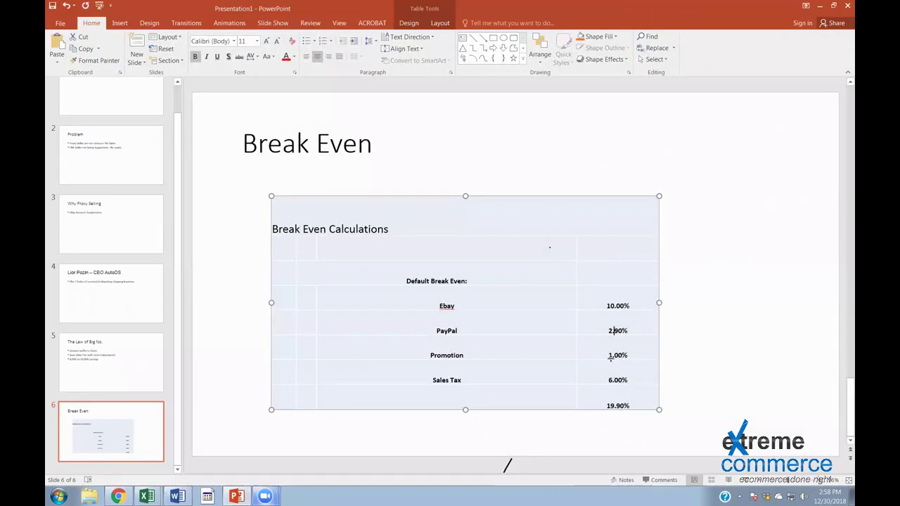
pyautogui.moveTo(594, 378); pyautogui.dragTo(438, 380)
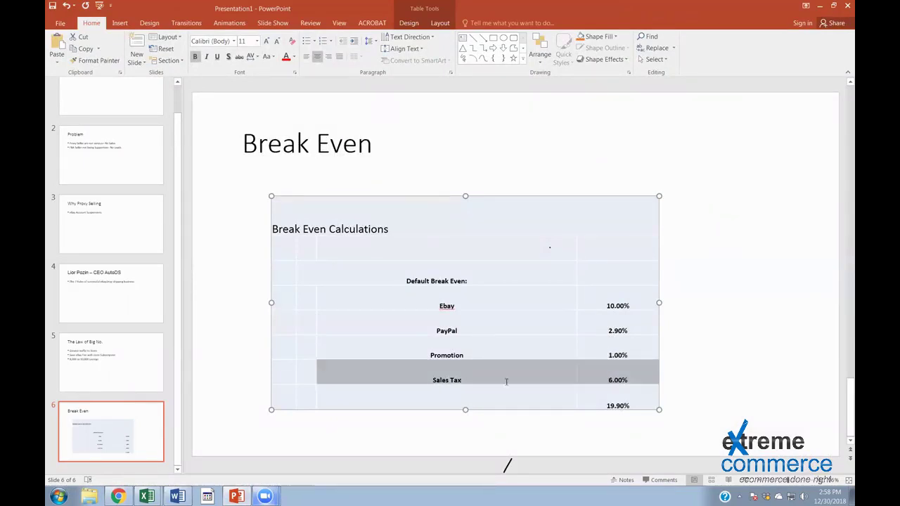
pyautogui.click(604, 406)
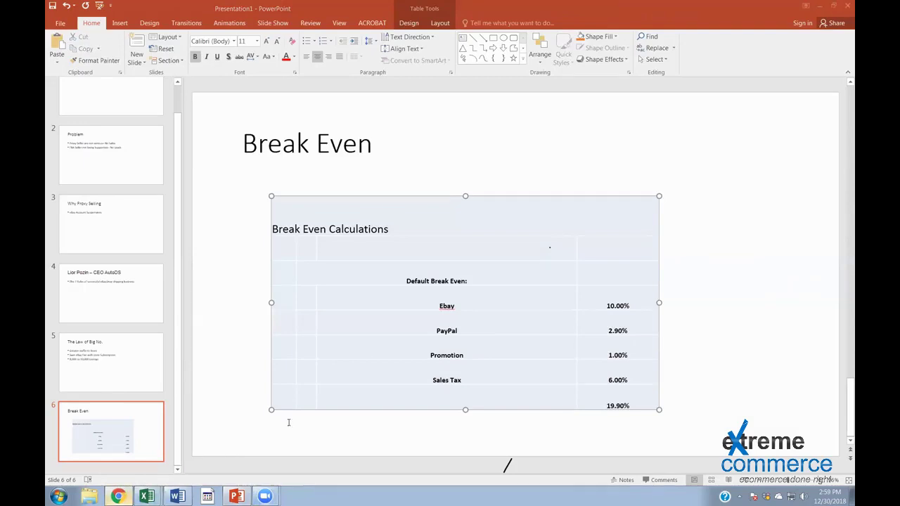
pyautogui.hotkey('alt', 'Tab')
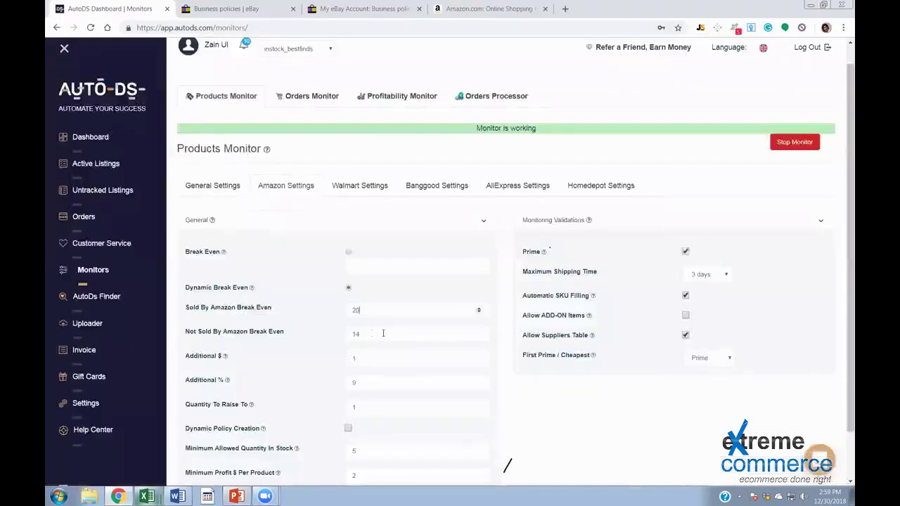
pyautogui.press('Tab')
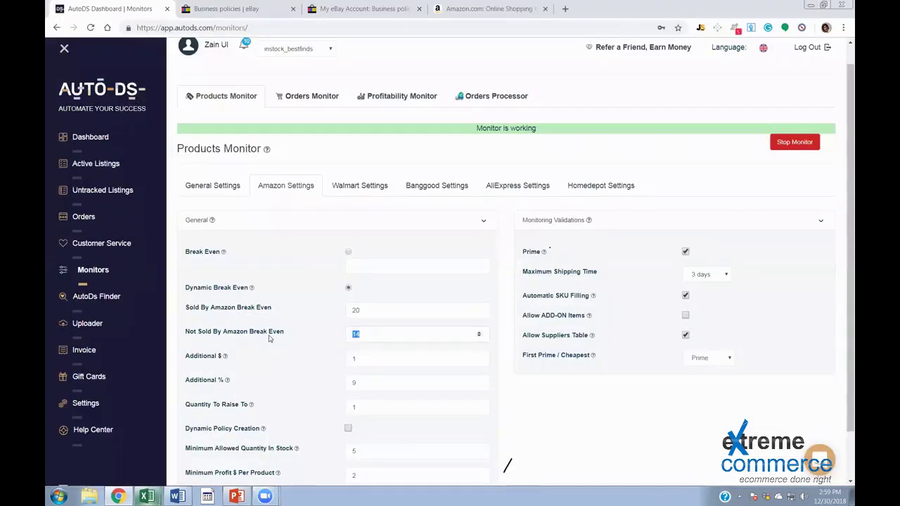
pyautogui.click(356, 333)
pyautogui.doubleClick(374, 334)
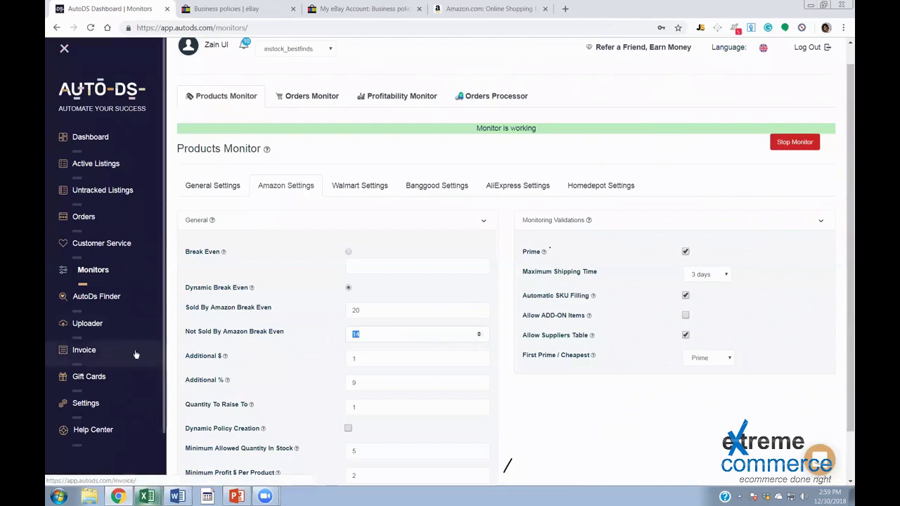
pyautogui.click(385, 336)
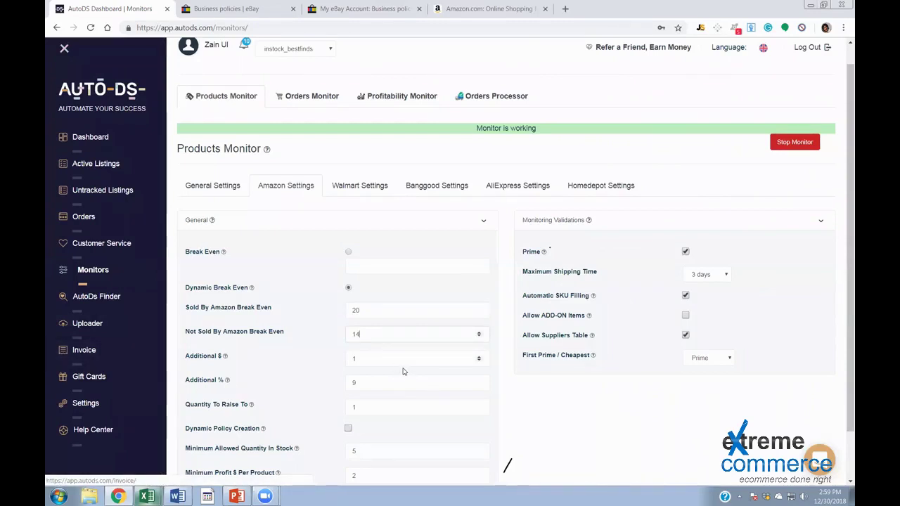
pyautogui.click(403, 371)
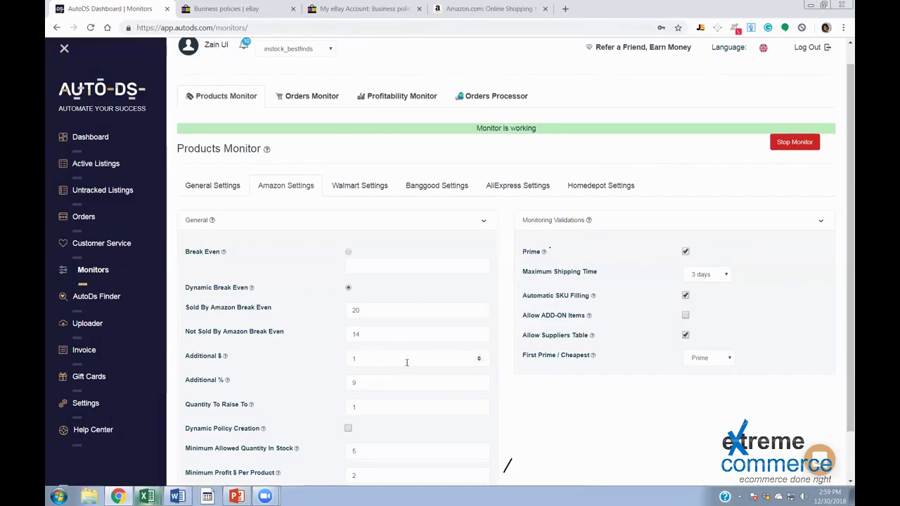
# Examine the Additional $ setting and compare the selling price with the gross profit in the eBay Calculator workbook in Excel
pyautogui.scroll(-1, 415, 365)
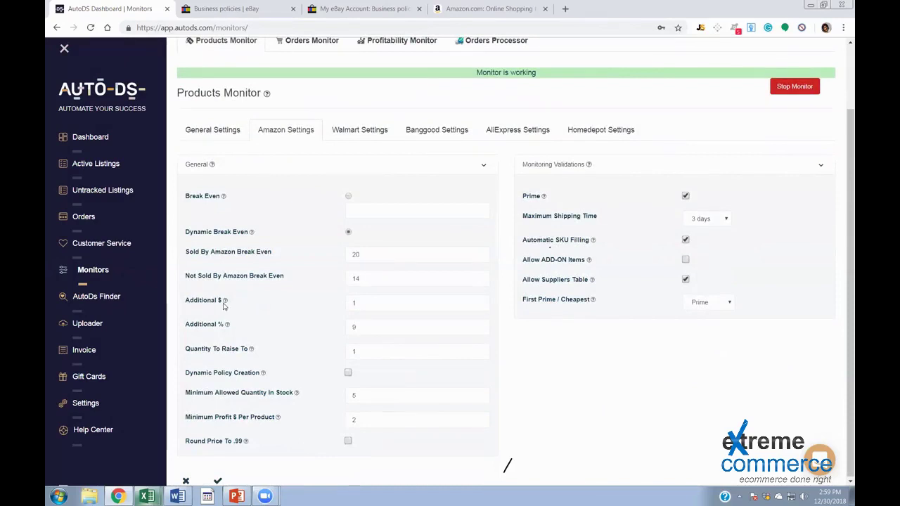
pyautogui.moveTo(384, 303); pyautogui.dragTo(304, 310)
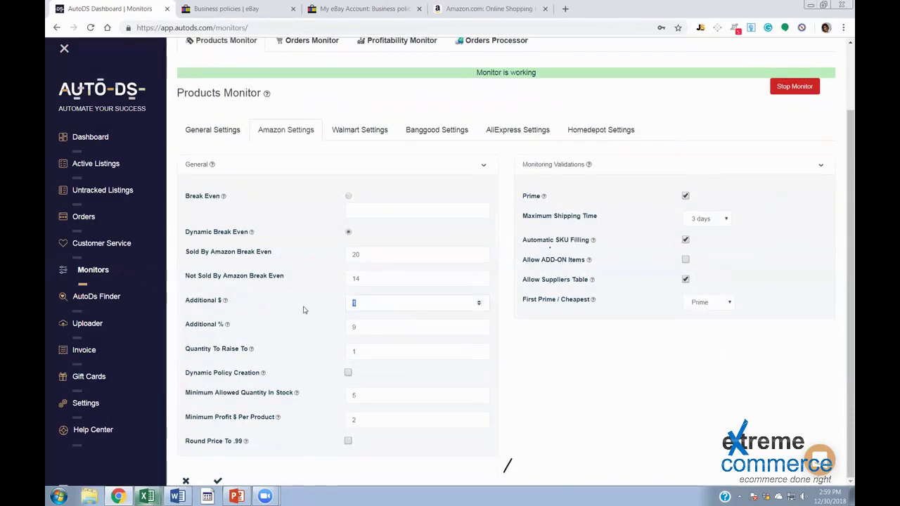
pyautogui.moveTo(181, 303); pyautogui.dragTo(239, 304)
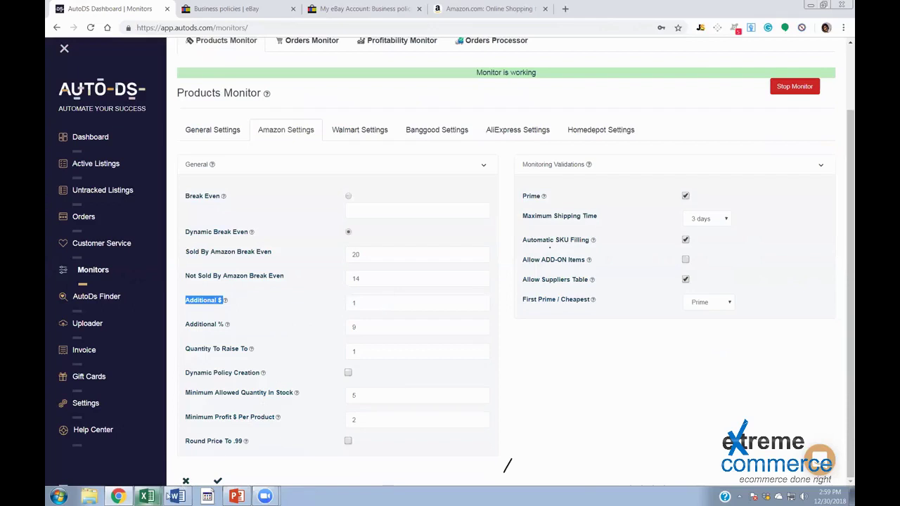
pyautogui.click(147, 497)
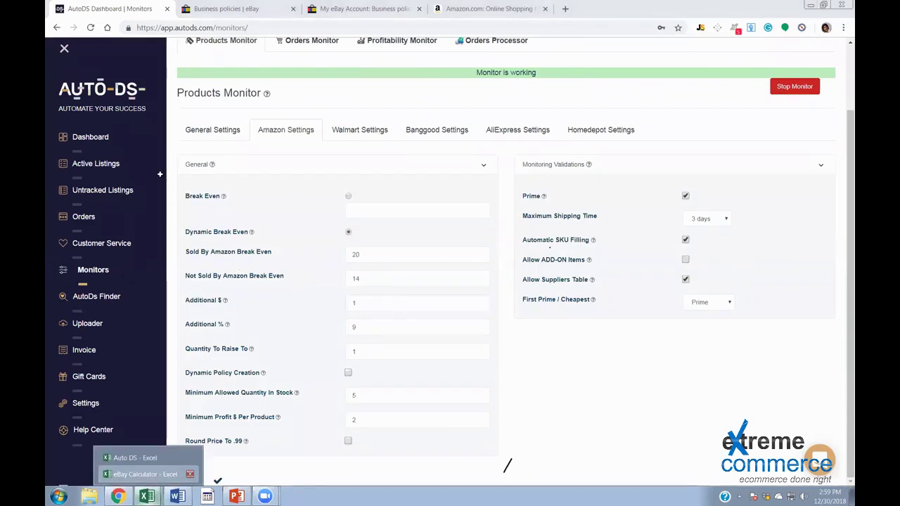
pyautogui.click(141, 474)
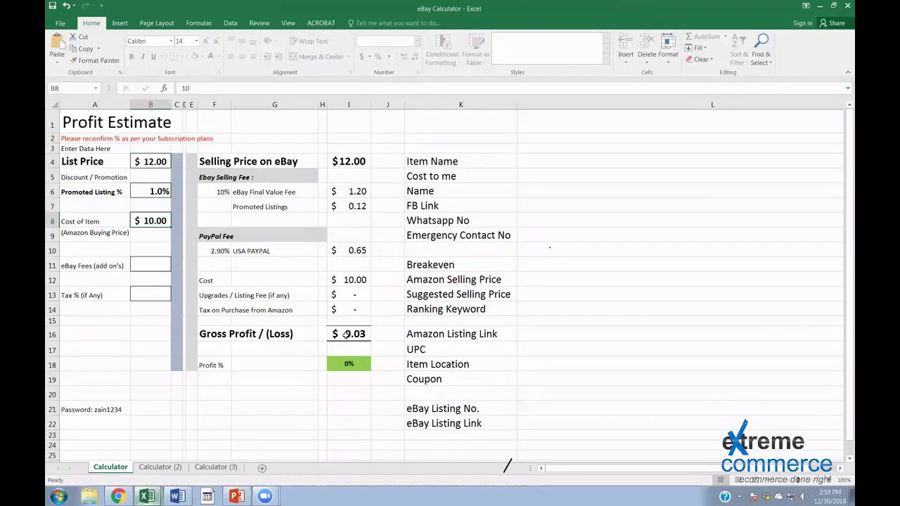
pyautogui.click(345, 334)
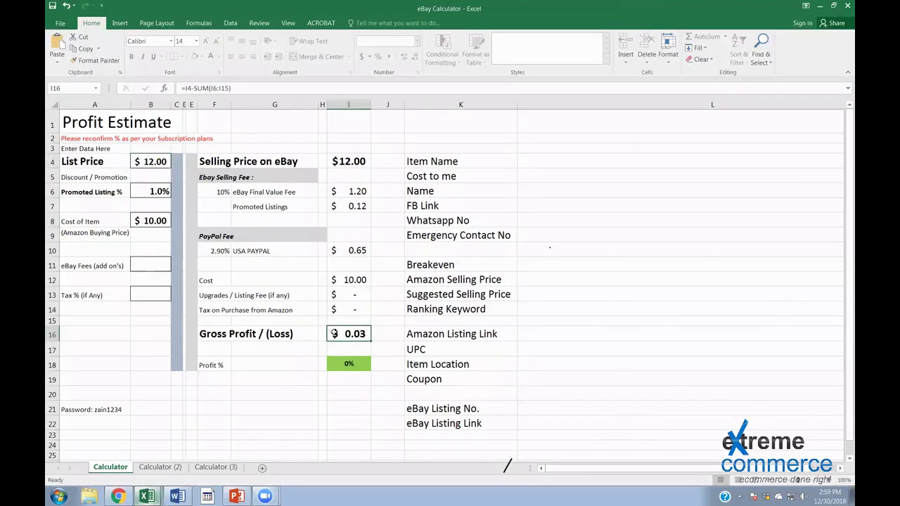
pyautogui.press('Right')
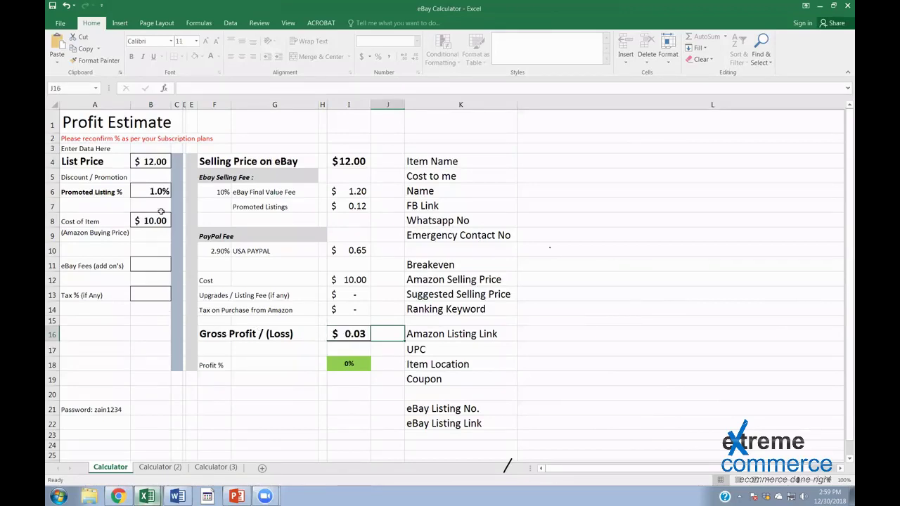
pyautogui.click(140, 161)
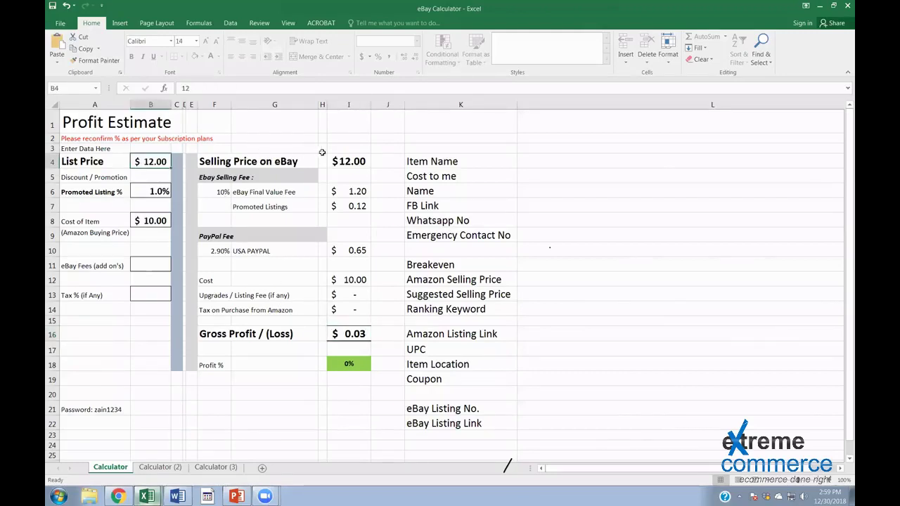
pyautogui.moveTo(348, 161); pyautogui.dragTo(355, 332)
pyautogui.click(355, 332)
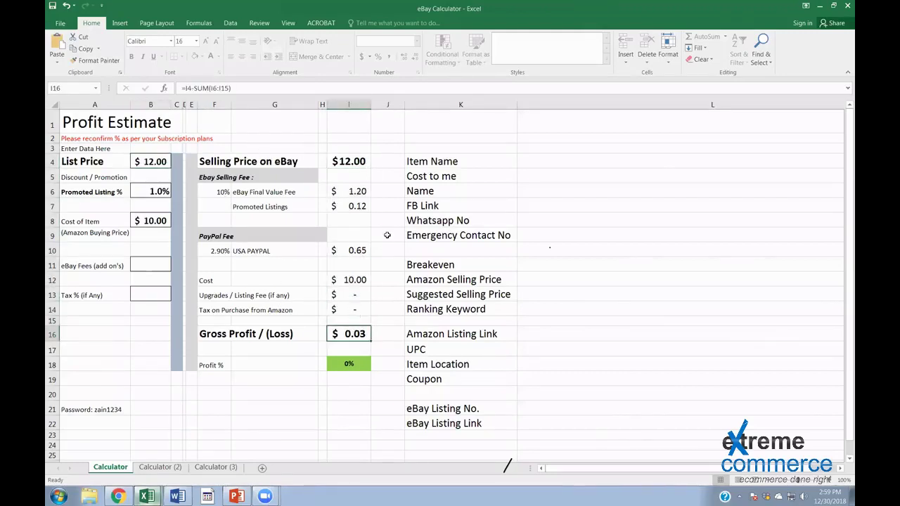
pyautogui.moveTo(152, 497)
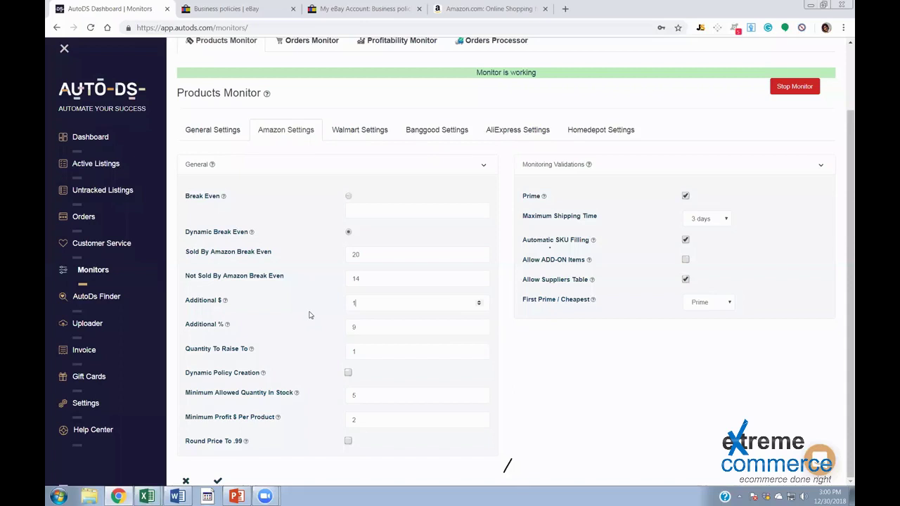
# Try 2 as the Additional $ value in the AutoDS Amazon settings and set it back to 1
pyautogui.hotkey('ctrl', 'a')
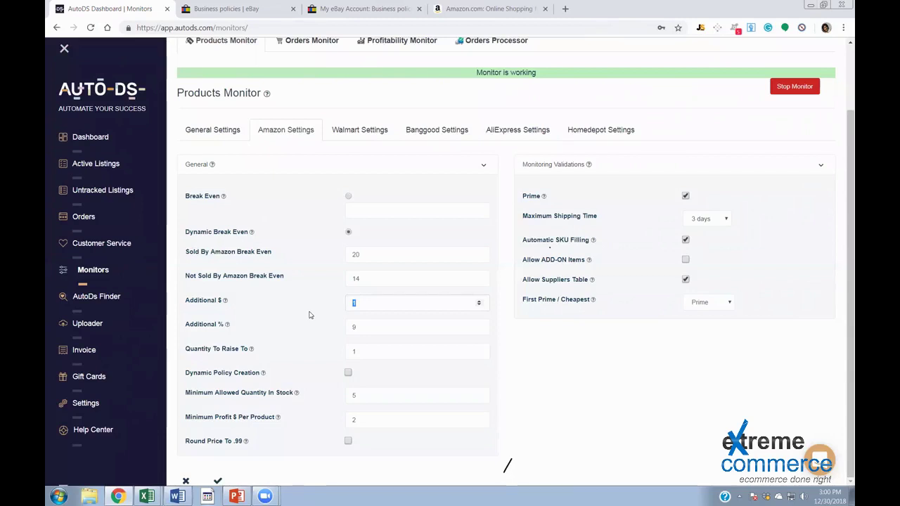
pyautogui.click(386, 304)
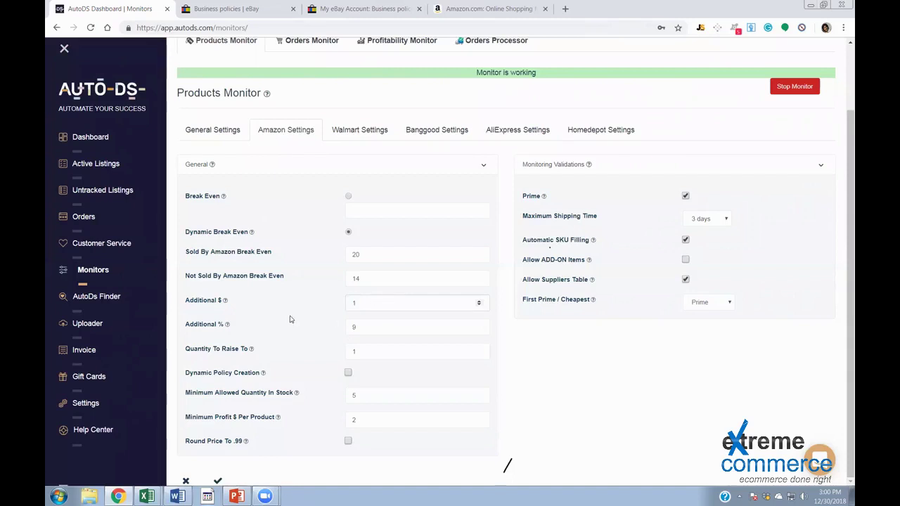
pyautogui.press('Up')
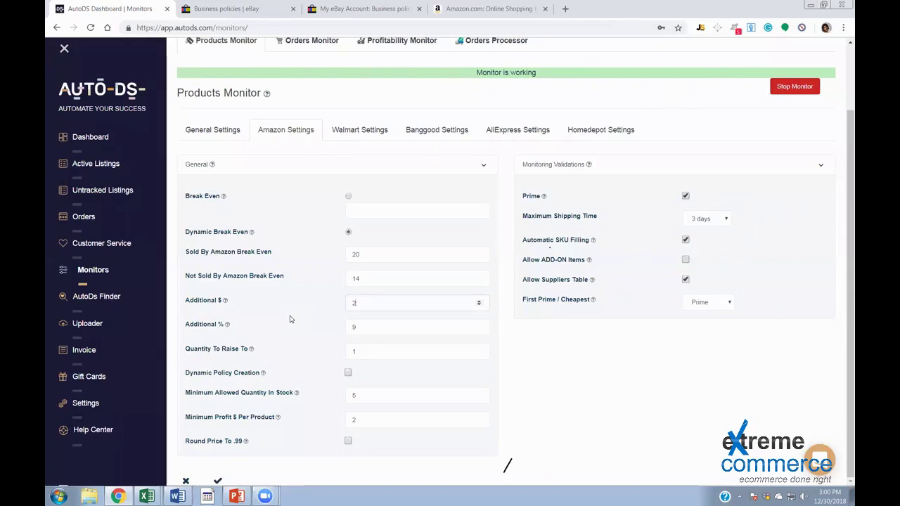
pyautogui.doubleClick(366, 296)
pyautogui.moveTo(188, 310); pyautogui.dragTo(381, 304)
pyautogui.doubleClick(382, 304)
pyautogui.write('1')
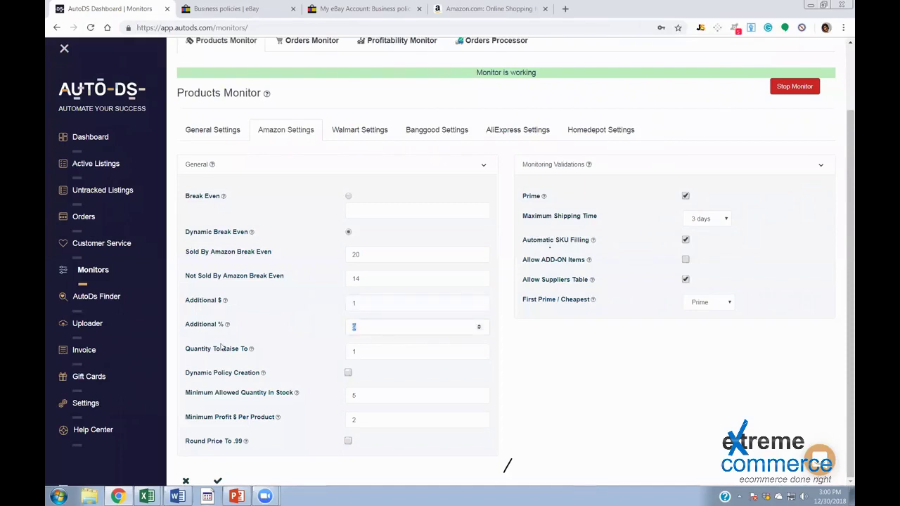
# Set Additional $ to 0 and Additional % to 10 in the Products Monitor's Amazon settings
pyautogui.moveTo(182, 327); pyautogui.dragTo(253, 327)
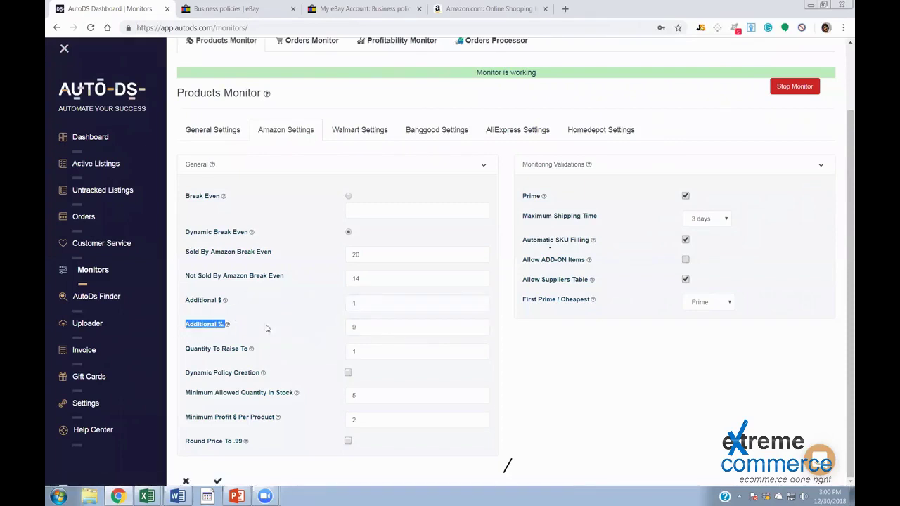
pyautogui.click(257, 328)
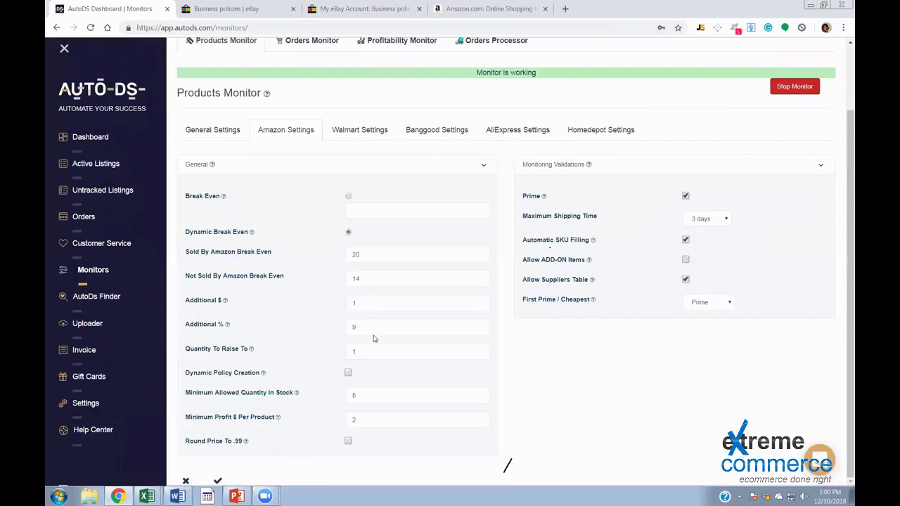
pyautogui.hotkey('shift', 'Tab')
pyautogui.write('0')
pyautogui.press('Tab')
pyautogui.write('10')
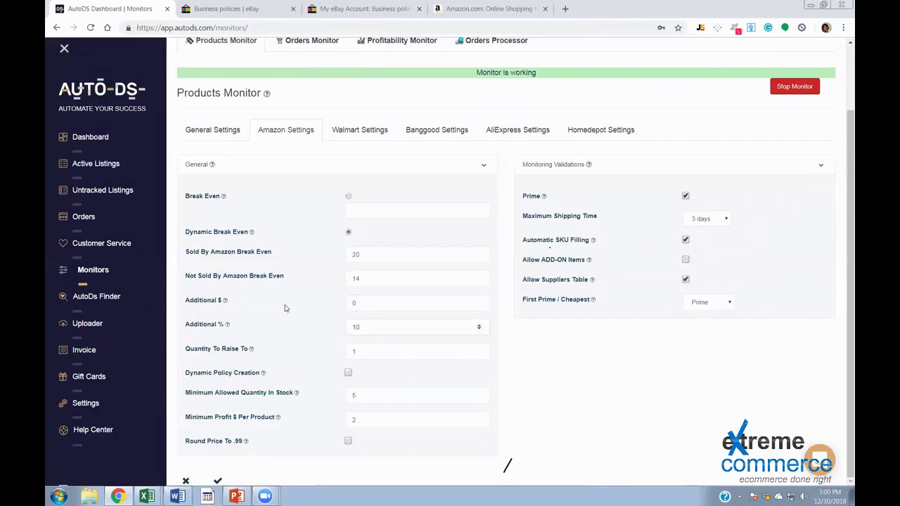
pyautogui.click(371, 353)
pyautogui.click(375, 334)
# Switch to the eBay Calculator workbook in Excel and try list prices of 15, 13 and 14 in the profit estimate
pyautogui.moveTo(146, 496)
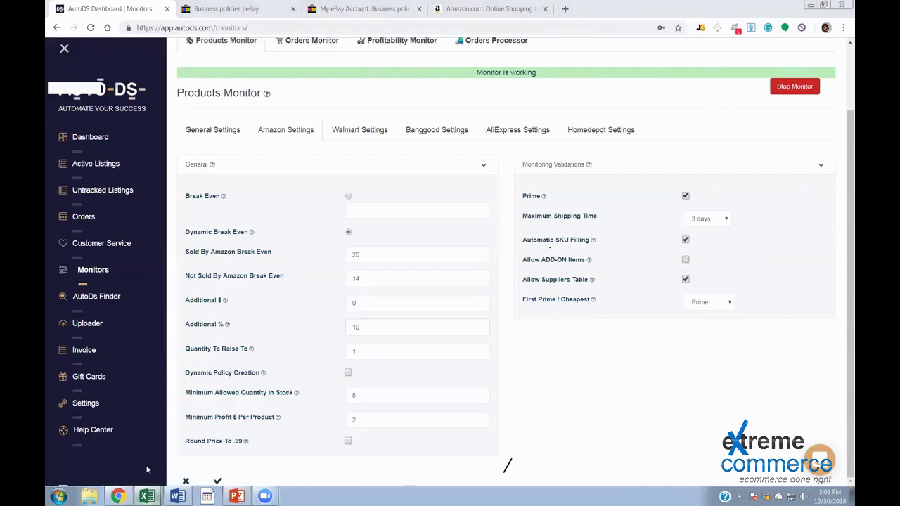
pyautogui.hotkey('alt', 'Tab')
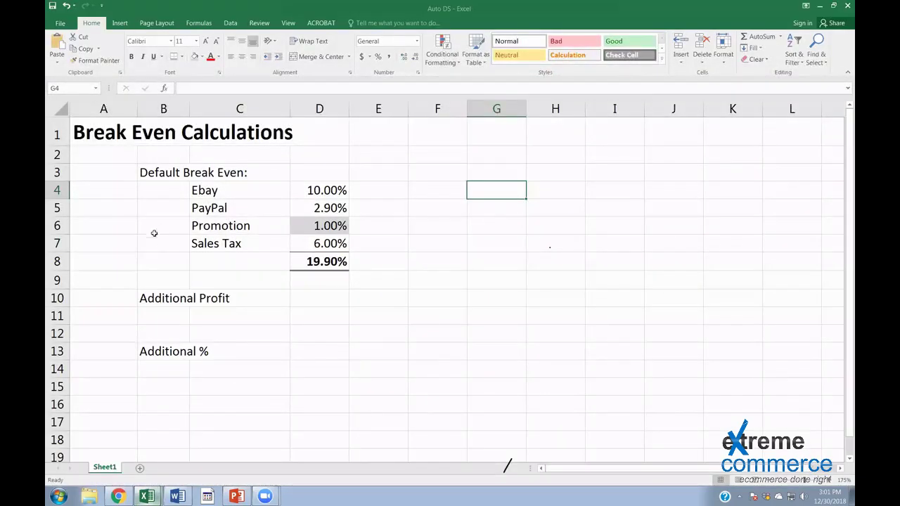
pyautogui.hotkey('alt', 'Tab')
pyautogui.write('15')
pyautogui.hotkey('ctrl', 'Return')
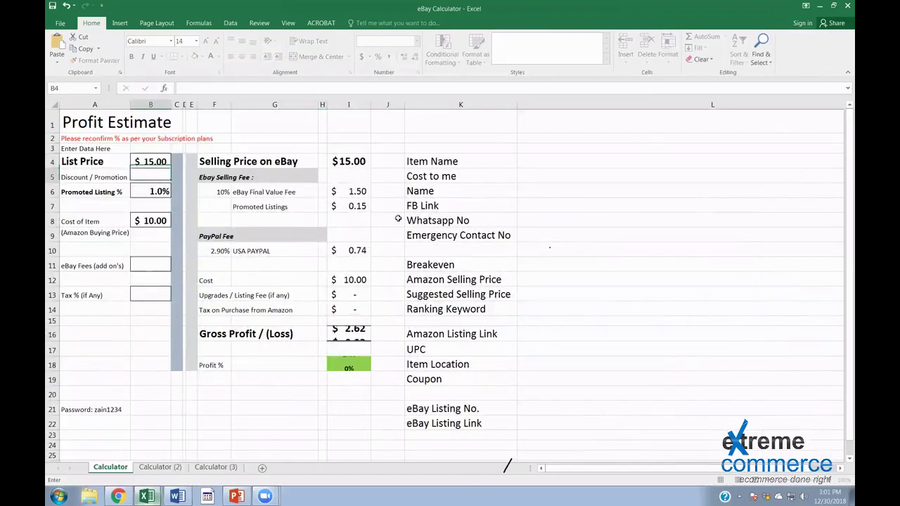
pyautogui.press('BackSpace')
pyautogui.write('3')
pyautogui.hotkey('ctrl', 'Return')
pyautogui.press('F2')
pyautogui.press('BackSpace')
pyautogui.write('4')
pyautogui.hotkey('ctrl', 'Return')
# Try a list price of 13.5 and check the resulting selling price, gross profit and profit percentage
pyautogui.write('13.5')
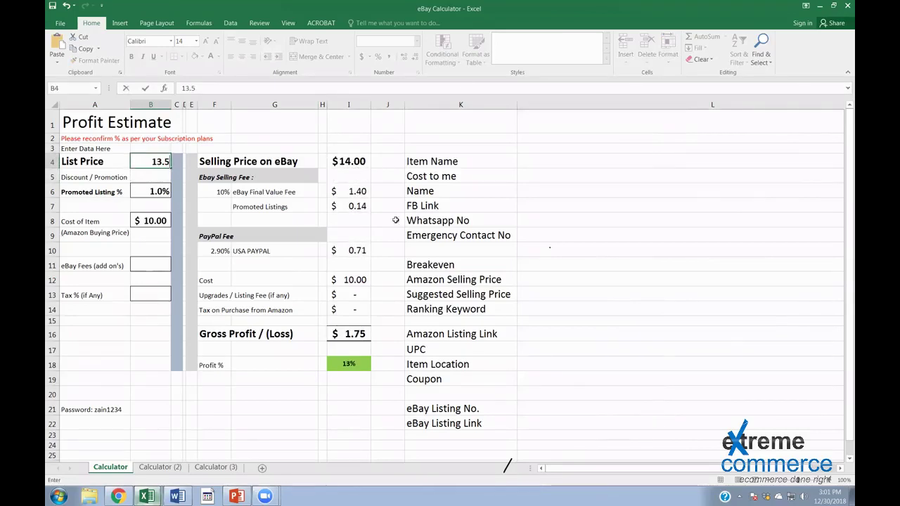
pyautogui.hotkey('ctrl', 'Return')
pyautogui.moveTo(355, 364); pyautogui.dragTo(200, 367)
pyautogui.click(342, 162)
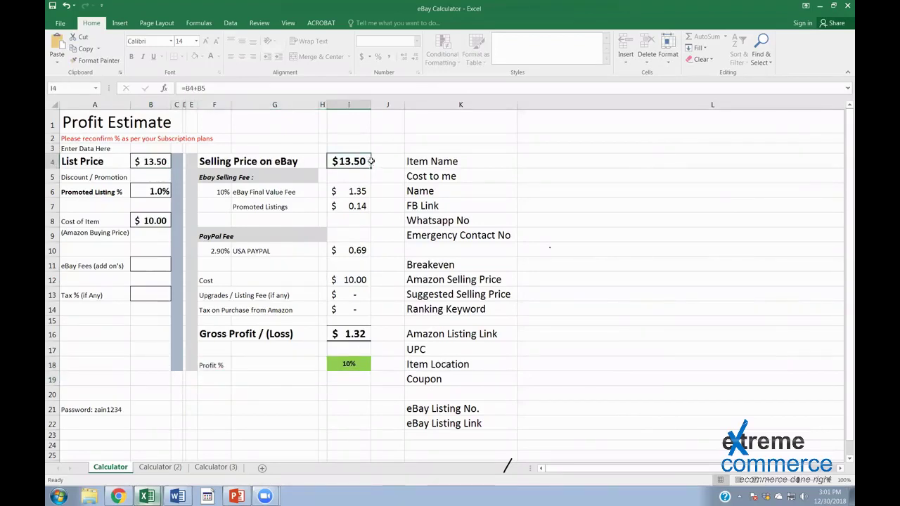
pyautogui.click(358, 331)
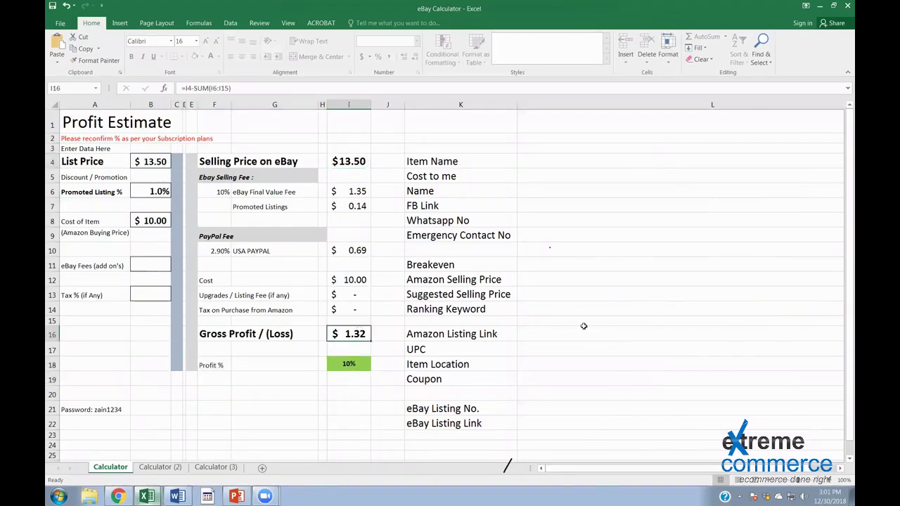
pyautogui.click(360, 365)
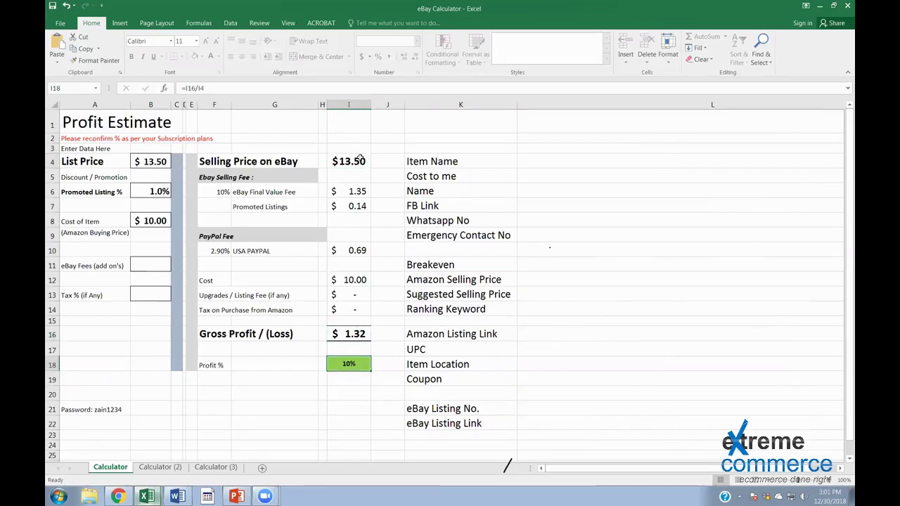
# Return to AutoDS in Chrome and review the Quantity To Raise To setting in the Amazon settings
pyautogui.click(117, 497)
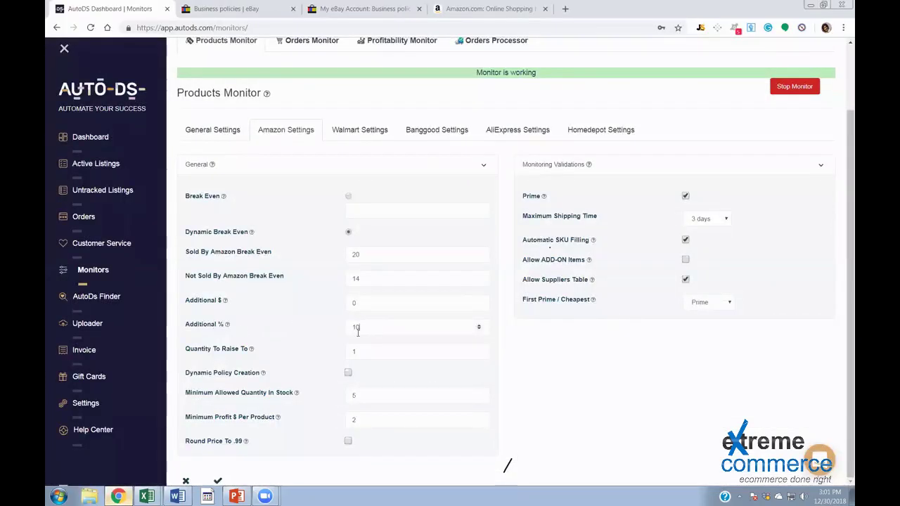
pyautogui.moveTo(185, 350); pyautogui.dragTo(286, 353)
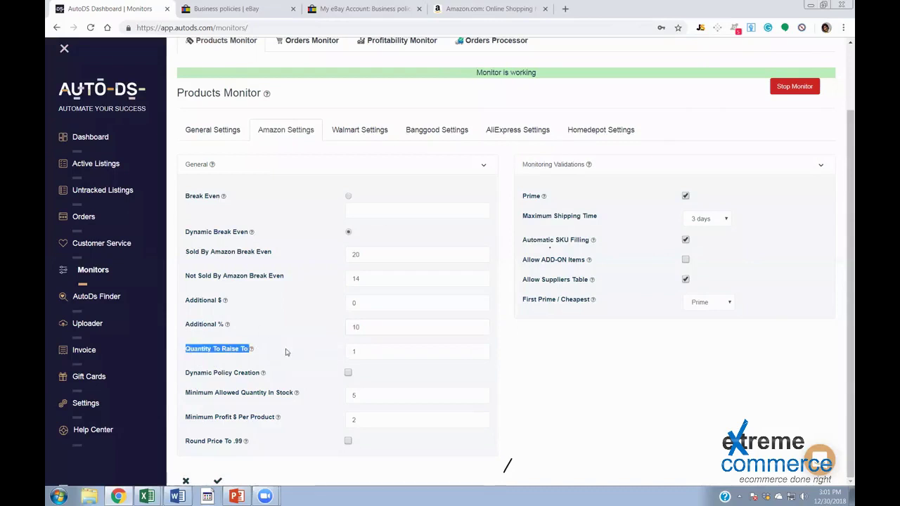
pyautogui.click(368, 357)
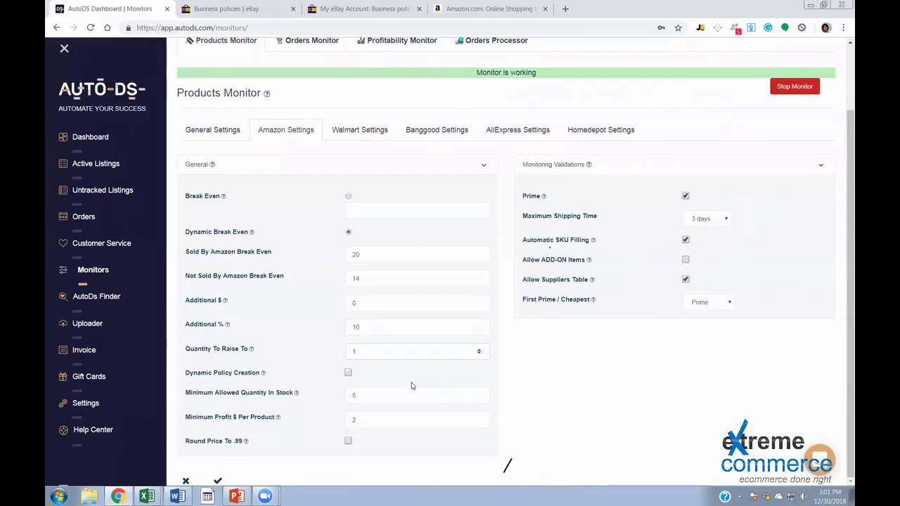
pyautogui.moveTo(379, 353); pyautogui.dragTo(257, 340)
pyautogui.click(355, 349)
pyautogui.click(289, 346)
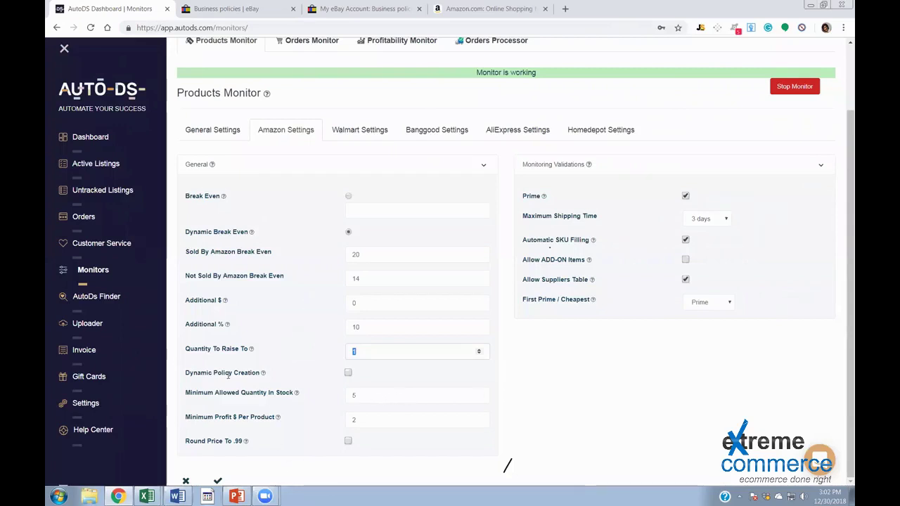
# Enable Dynamic Policy Creation in the Products Monitor's Amazon settings
pyautogui.moveTo(264, 379)
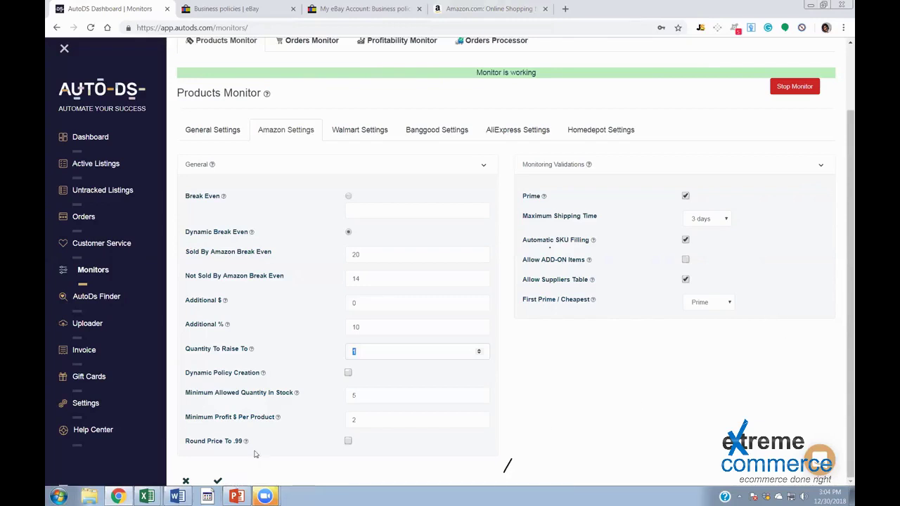
pyautogui.click(349, 373)
pyautogui.click(349, 377)
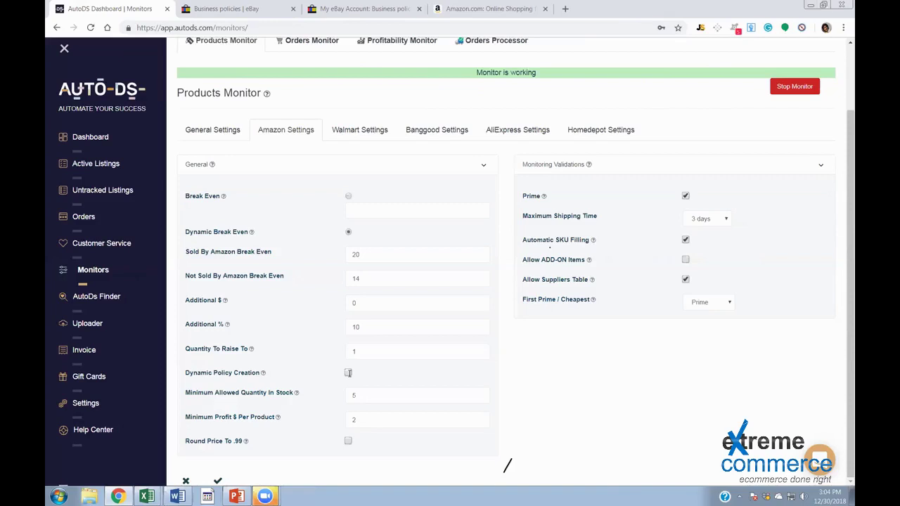
pyautogui.click(349, 373)
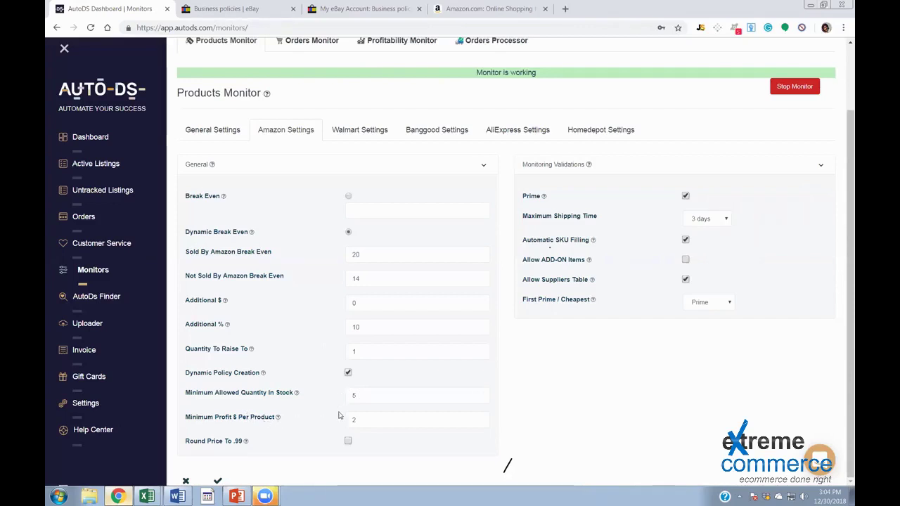
# Try 0 as the Minimum Profit $ Per Product value in the Amazon settings
pyautogui.moveTo(391, 303); pyautogui.dragTo(298, 307)
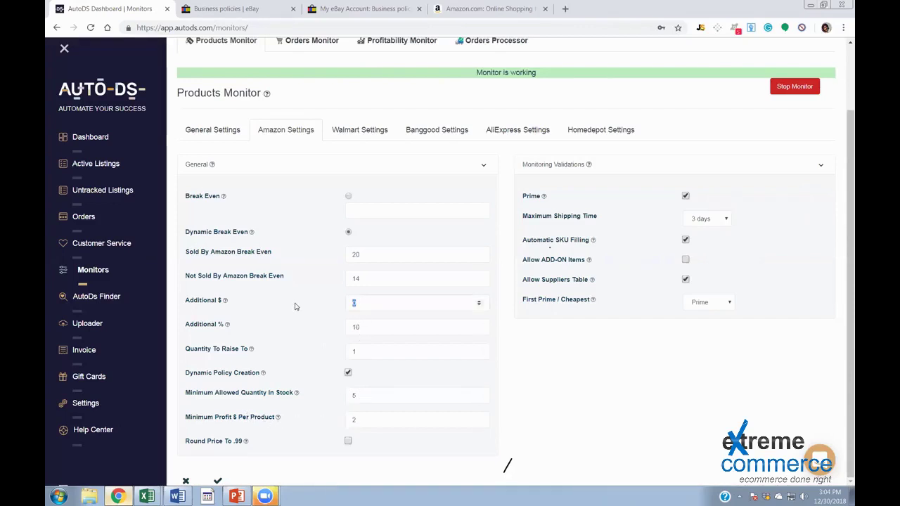
pyautogui.moveTo(365, 421); pyautogui.dragTo(308, 419)
pyautogui.write('0')
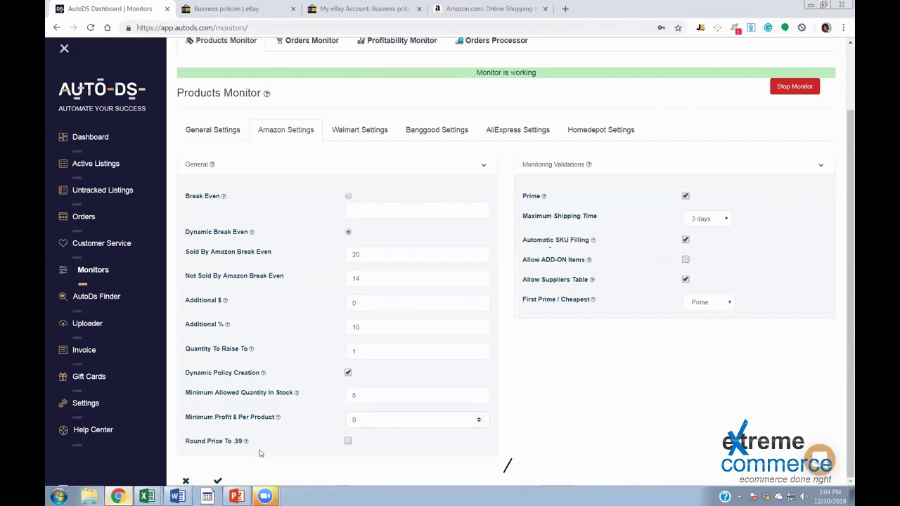
# Compare the Additional $ setting with the minimum profit and the Sold By Amazon Break Even values
pyautogui.moveTo(365, 303); pyautogui.dragTo(324, 307)
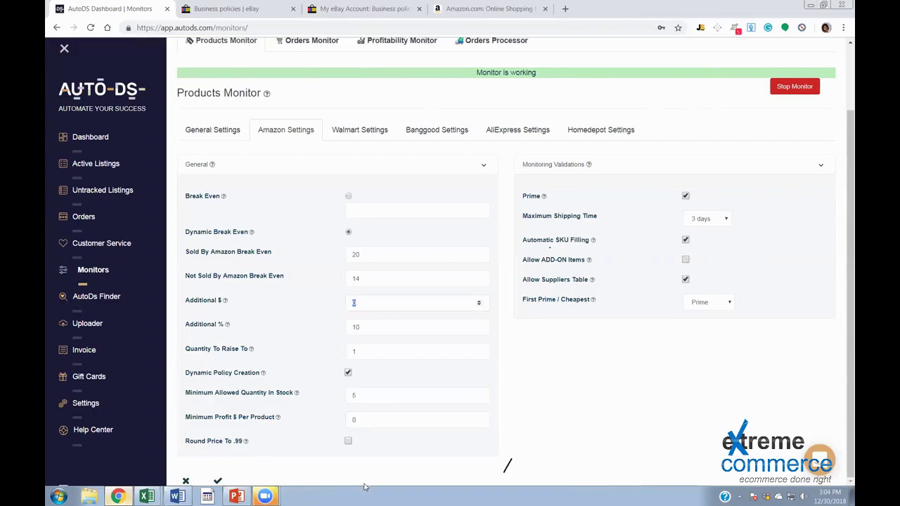
pyautogui.moveTo(371, 431); pyautogui.dragTo(338, 418)
pyautogui.moveTo(365, 303); pyautogui.dragTo(307, 304)
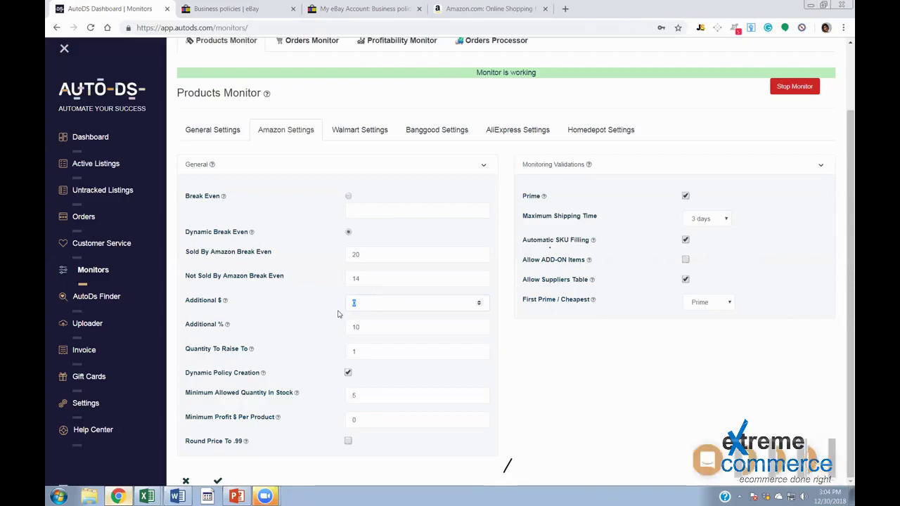
pyautogui.click(843, 449)
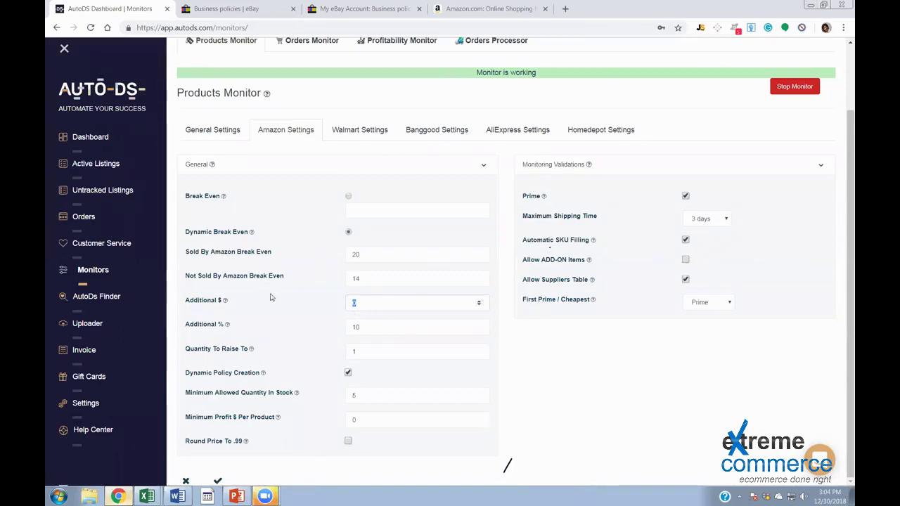
pyautogui.moveTo(183, 301); pyautogui.dragTo(237, 303)
pyautogui.doubleClick(337, 301)
pyautogui.doubleClick(376, 253)
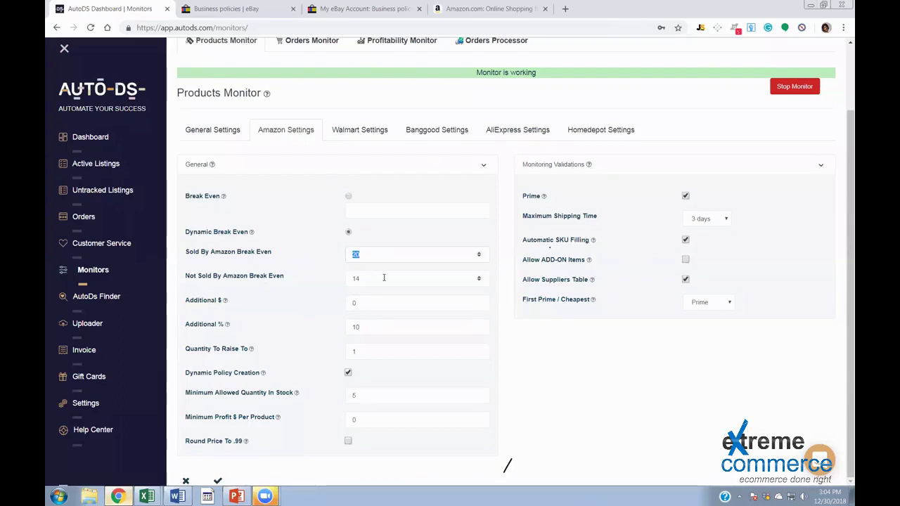
# Set Minimum Profit $ Per Product to 1 in the Amazon settings
pyautogui.moveTo(305, 415); pyautogui.dragTo(197, 416)
pyautogui.click(363, 419)
pyautogui.write('1')
# Switch to the eBay Calculator workbook in Excel, try a list price of 12.50 and revert it to 12
pyautogui.moveTo(146, 495)
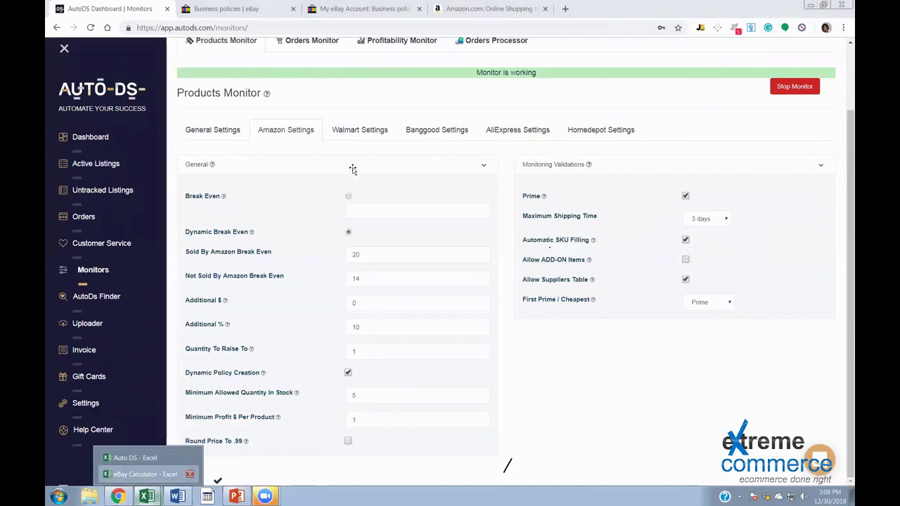
pyautogui.hotkey('alt', 'Tab')
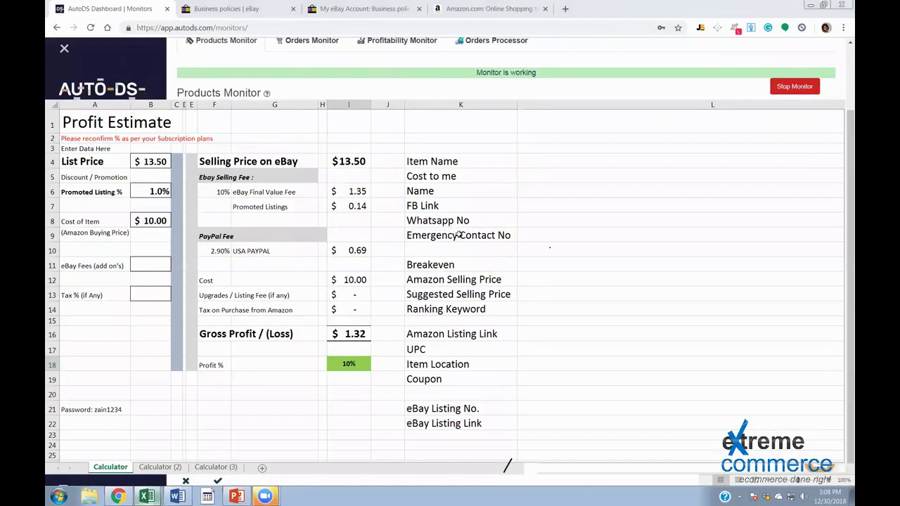
pyautogui.write('12.50')
pyautogui.hotkey('ctrl', 'Return')
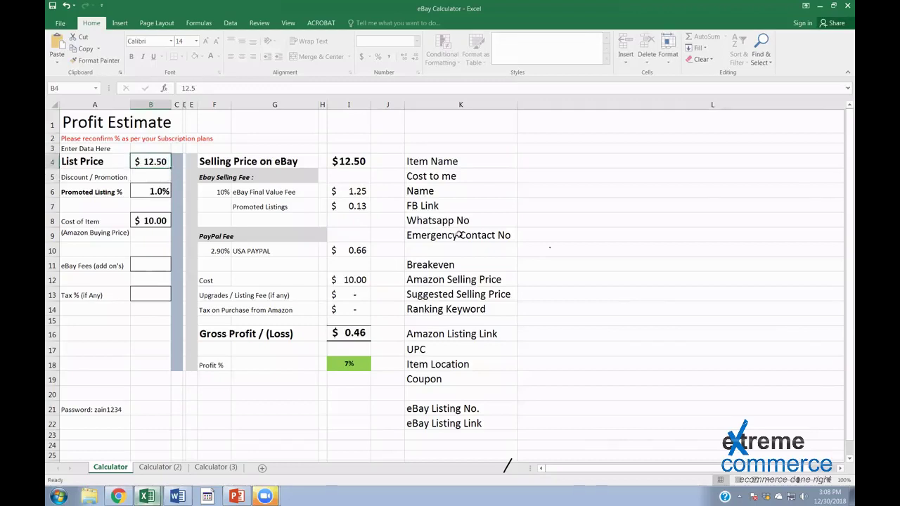
pyautogui.hotkey('ctrl', 'z')
pyautogui.hotkey('ctrl', 'z')
pyautogui.click(375, 333)
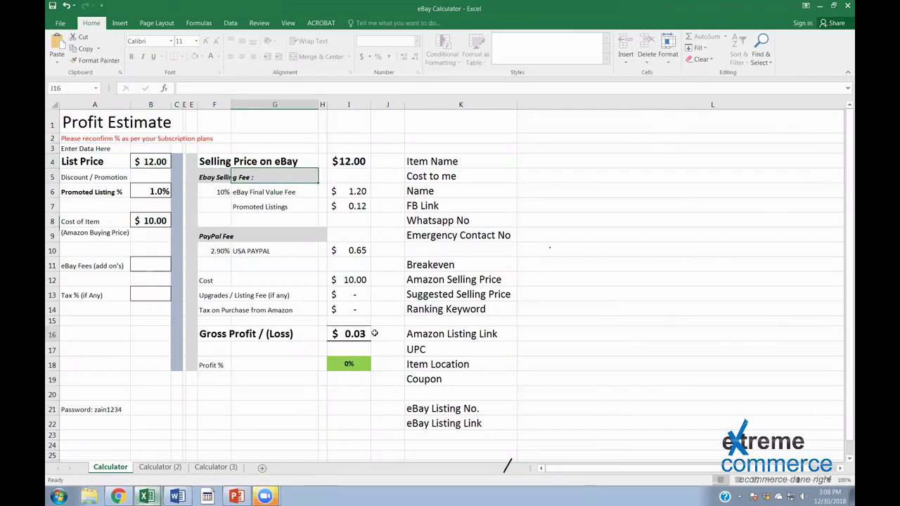
# Try a list price of 11.5, check the gross profit, and set the list price back to 12
pyautogui.click(149, 158)
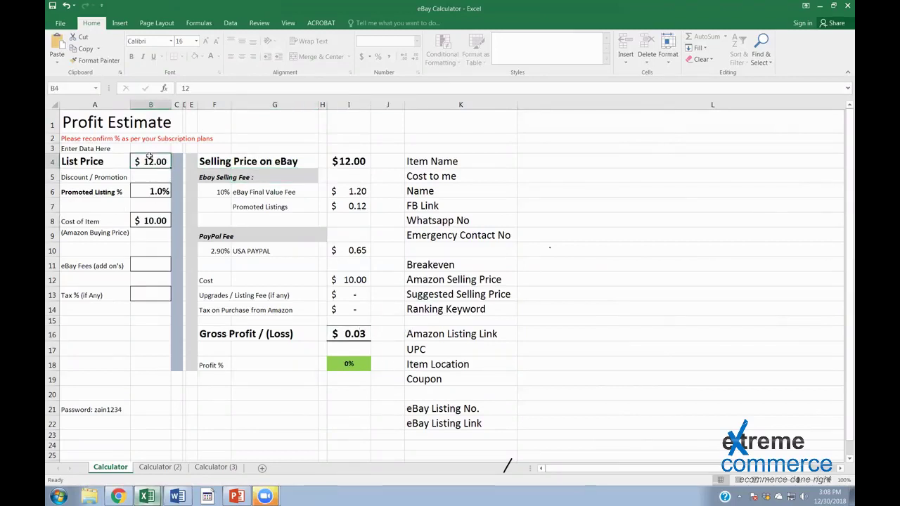
pyautogui.write('11.5')
pyautogui.press('Return')
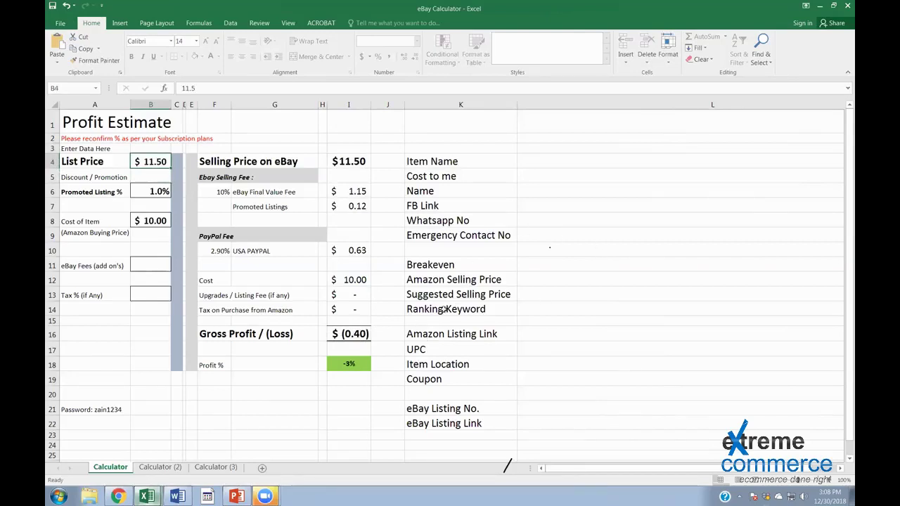
pyautogui.click(354, 332)
pyautogui.click(149, 162)
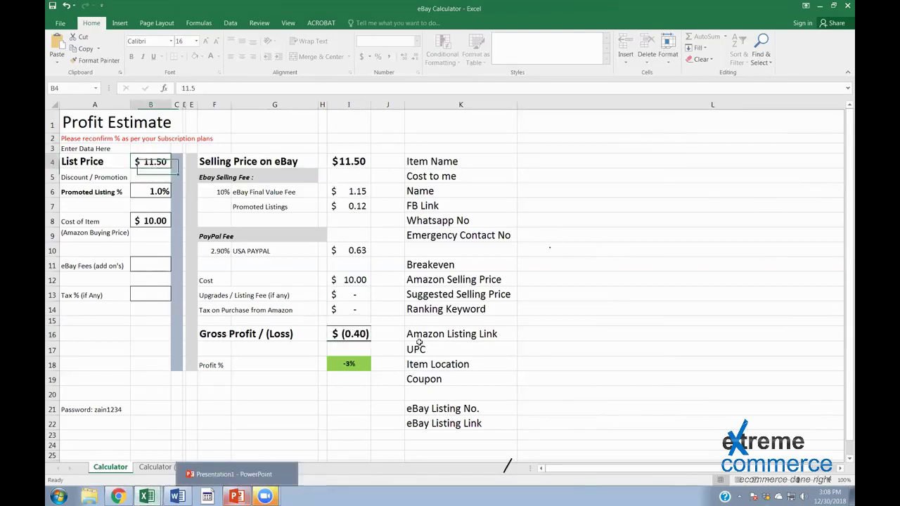
pyautogui.write('41')
pyautogui.write('12')
pyautogui.press('Return')
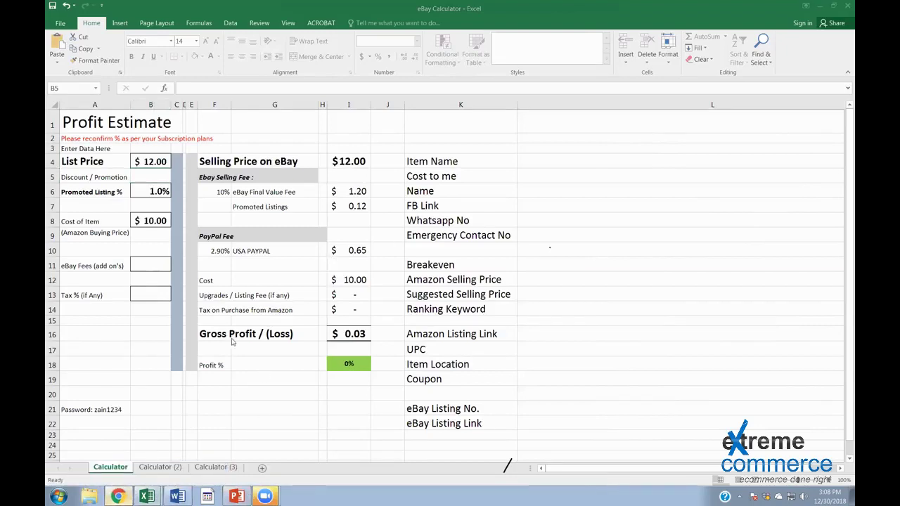
# Return to AutoDS in Chrome and review the Minimum Profit $ Per Product, Round Price To .99 and Sold By Amazon Break Even settings
pyautogui.hotkey('alt', 'Tab')
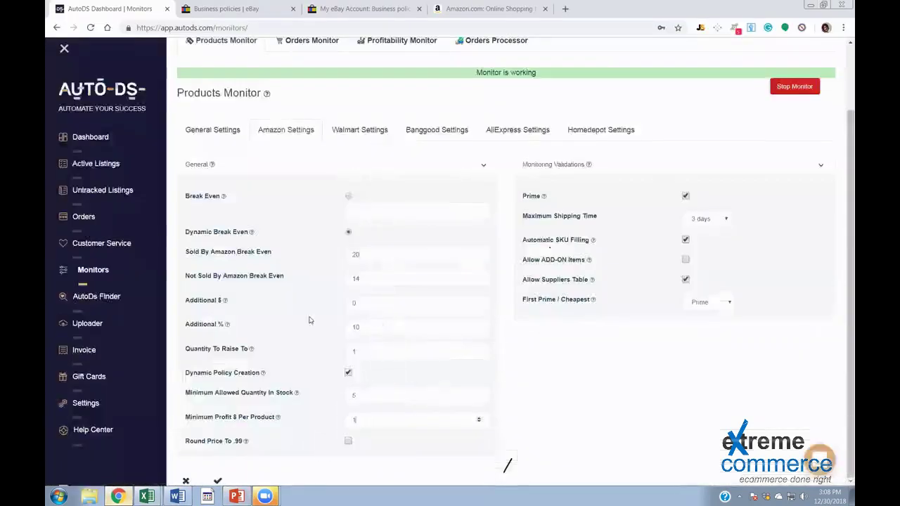
pyautogui.click(384, 309)
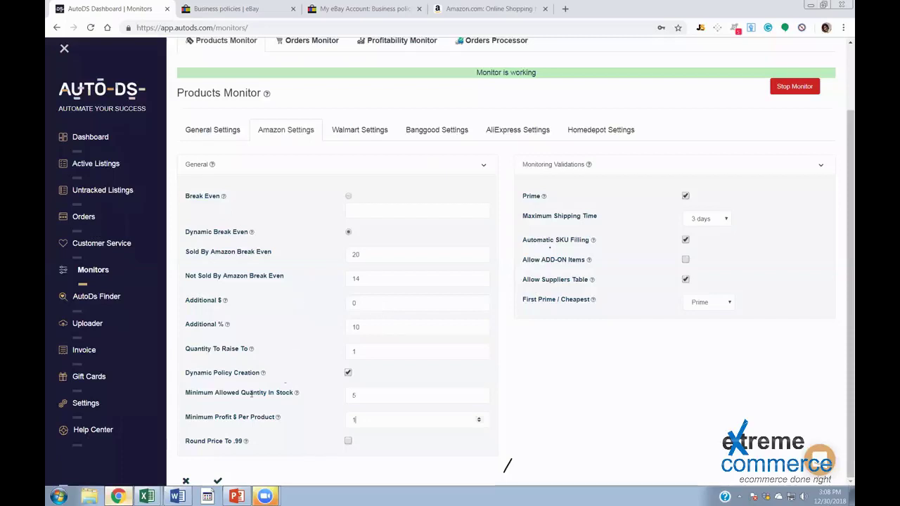
pyautogui.moveTo(301, 435); pyautogui.dragTo(355, 419)
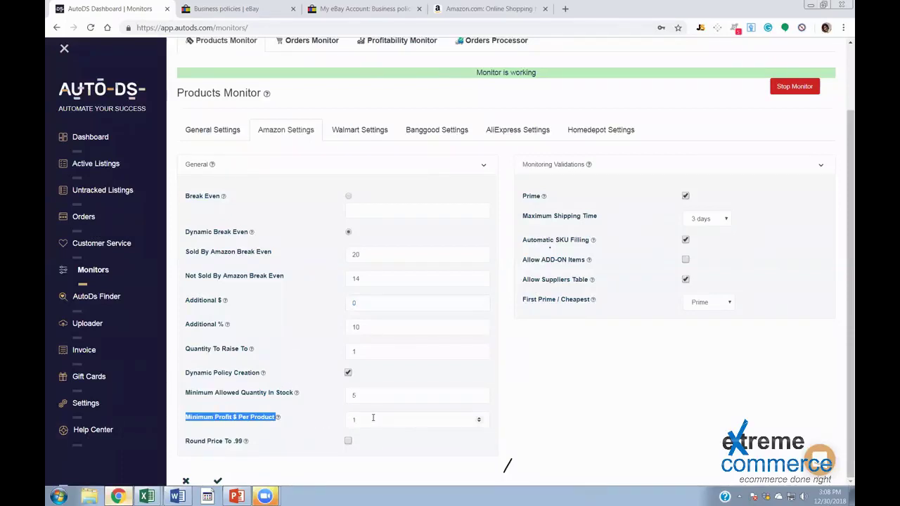
pyautogui.click(367, 418)
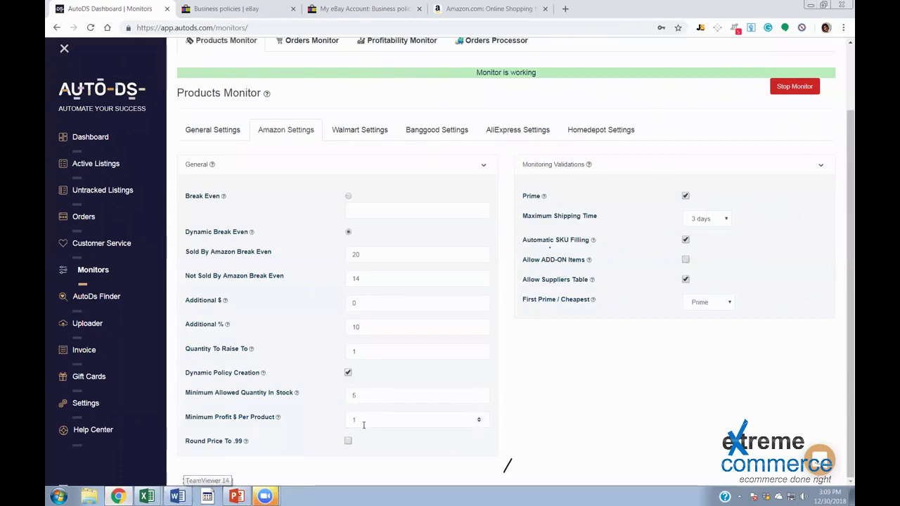
pyautogui.moveTo(364, 417); pyautogui.dragTo(291, 416)
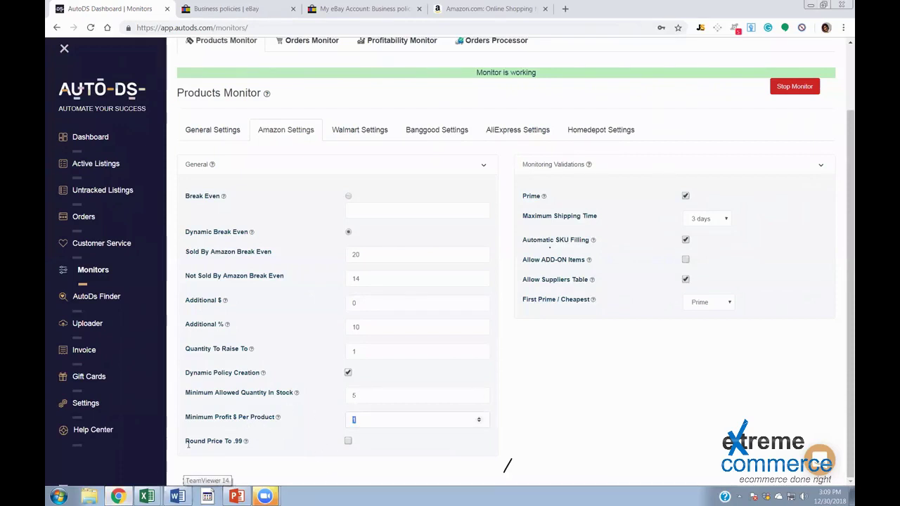
pyautogui.click(238, 441)
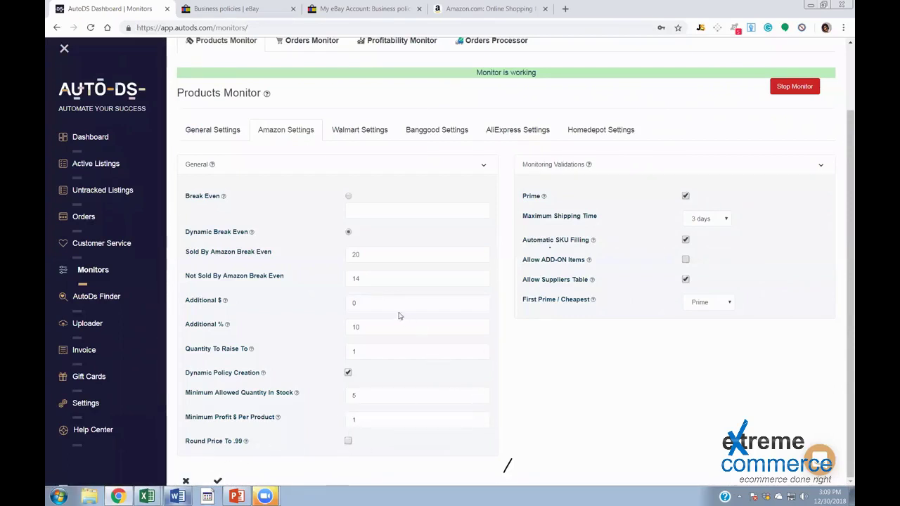
pyautogui.moveTo(366, 258); pyautogui.dragTo(313, 254)
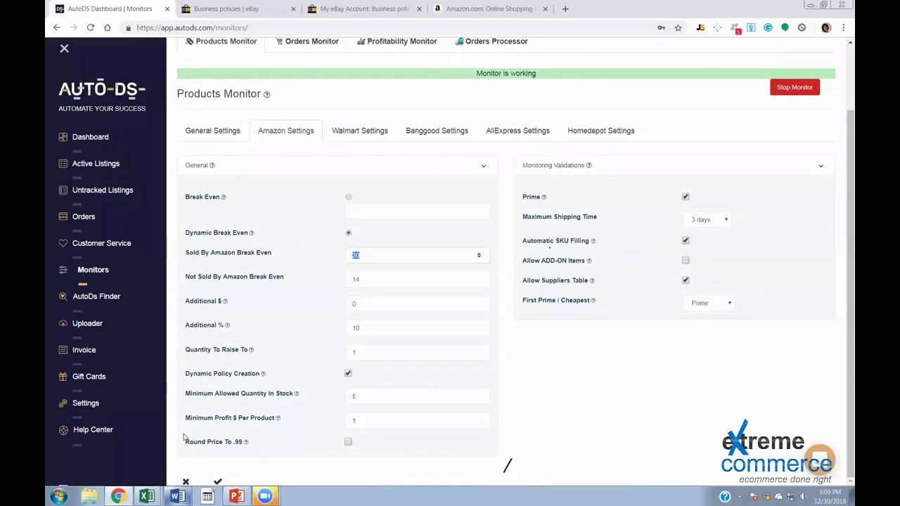
# Switch to the eBay Calculator workbook in Excel, undo the last list price change, and set the list price to 12
pyautogui.scroll(1, 207, 429)
pyautogui.scroll(1, 190, 404)
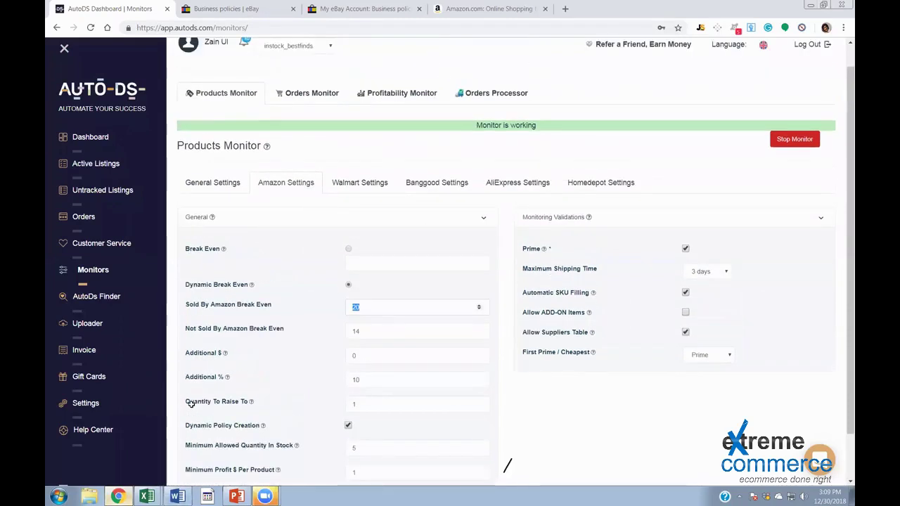
pyautogui.hotkey('alt', 'Tab')
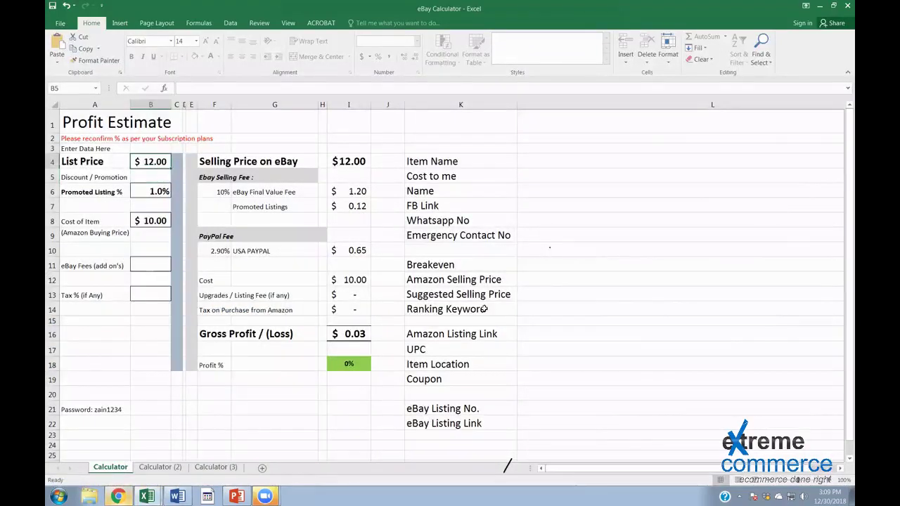
pyautogui.hotkey('ctrl', 'z')
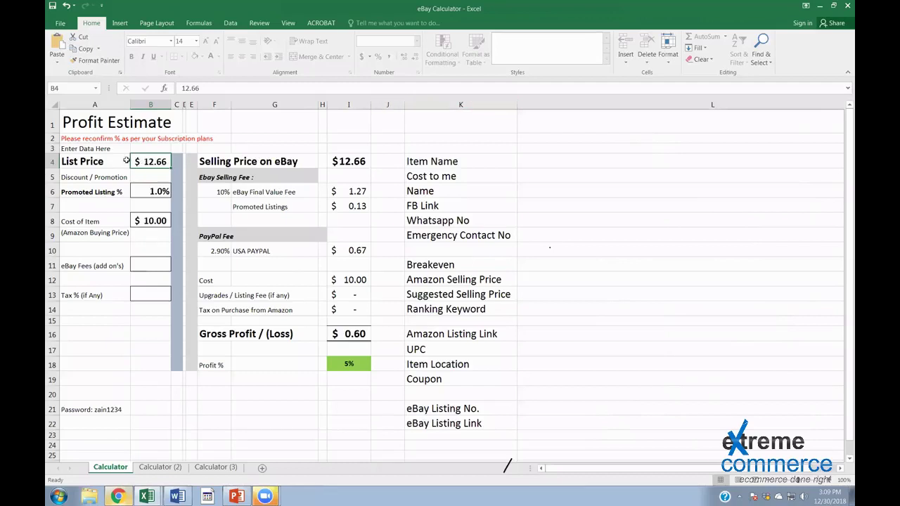
pyautogui.write('12')
pyautogui.press('Return')
# Try list prices of 11.99 and 11.50 in the profit estimate and set the list price back to 12
pyautogui.write('11.99')
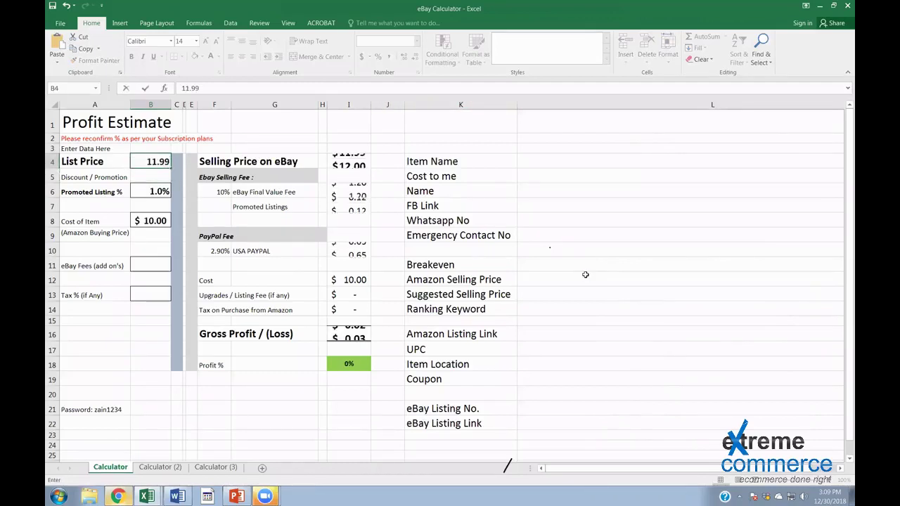
pyautogui.press('Return')
pyautogui.write('11.50')
pyautogui.press('Return')
pyautogui.write('12')
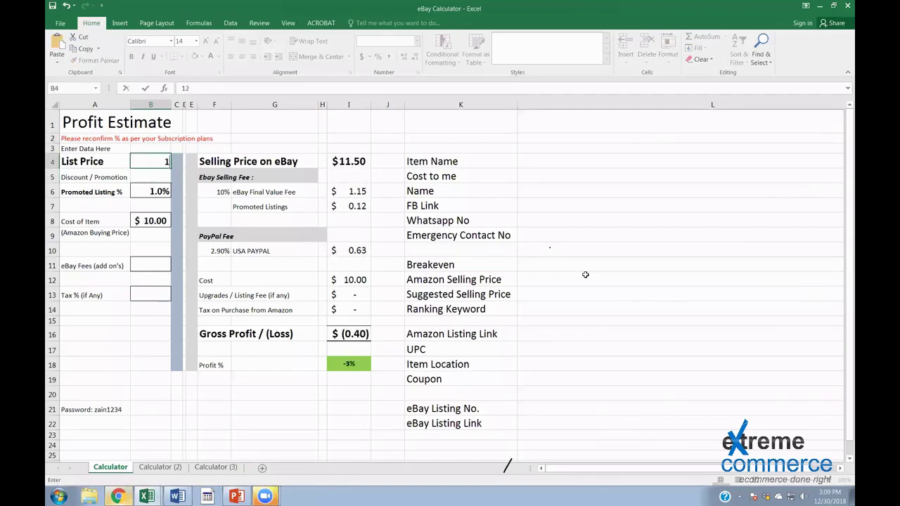
pyautogui.press('Return')
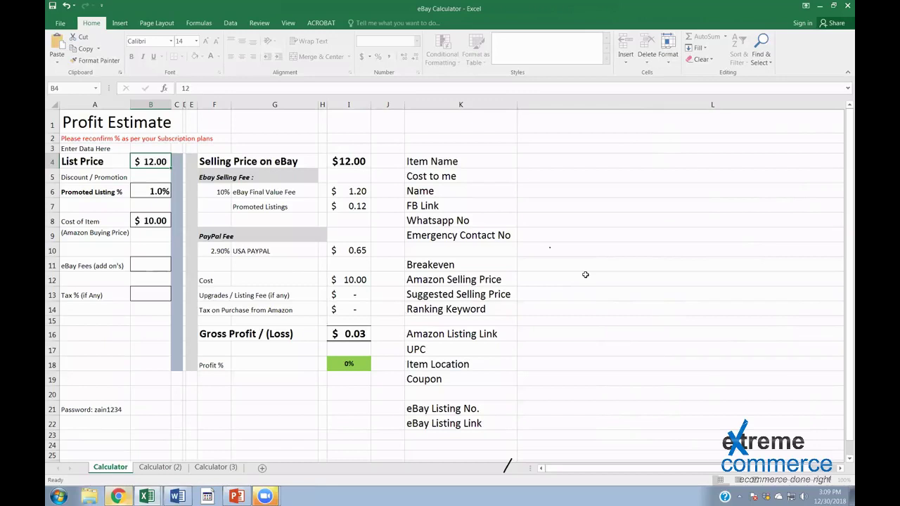
# Set the list price in the profit estimate to 11.99
pyautogui.write('11.99')
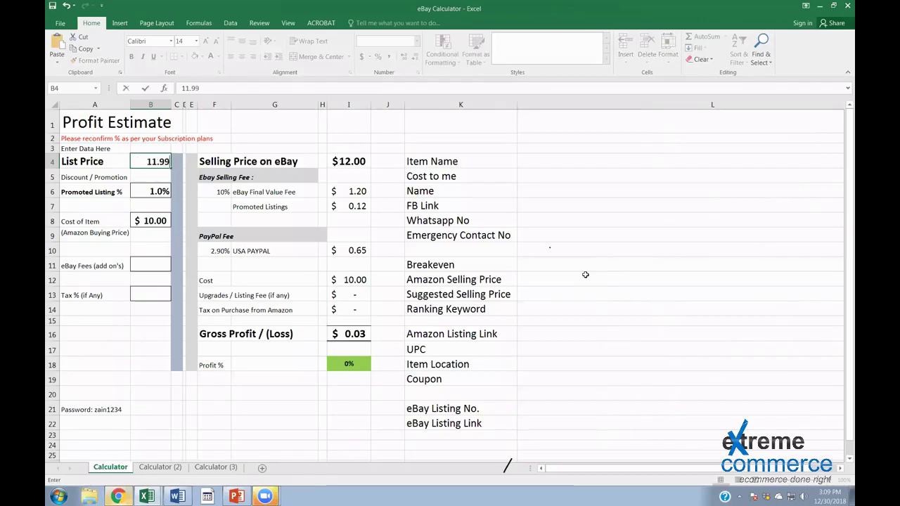
pyautogui.press('Return')
pyautogui.press('Up')
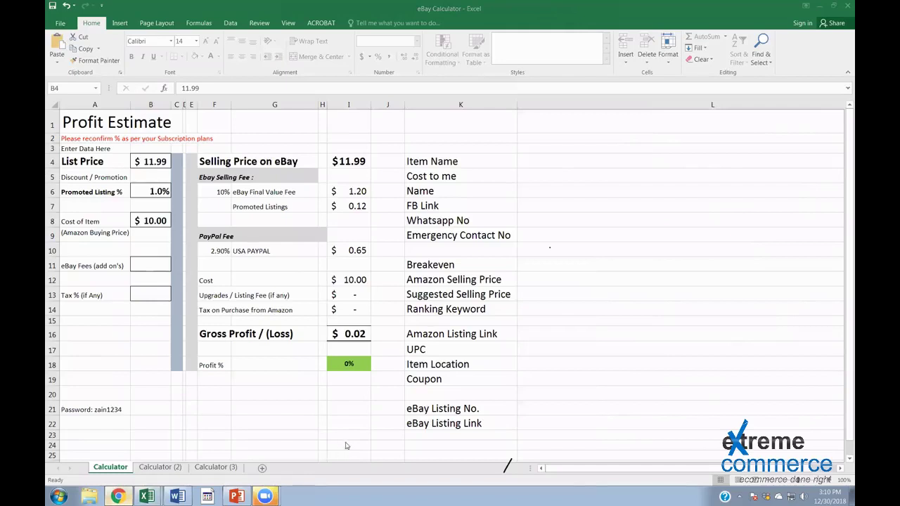
# Return to AutoDS in Chrome, enable Round Price To .99 in the Amazon settings, and highlight the Monitoring Validations heading and Prime label
pyautogui.hotkey('alt', 'Tab')
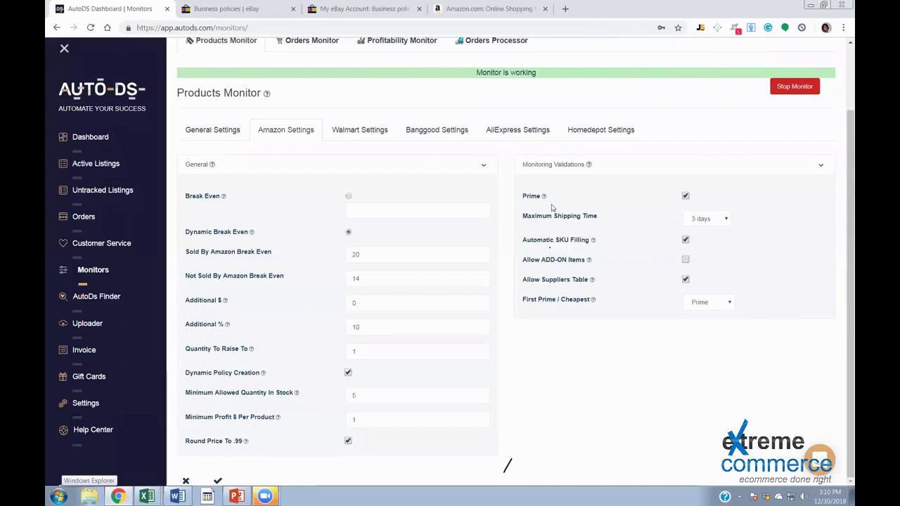
pyautogui.moveTo(523, 167); pyautogui.dragTo(596, 171)
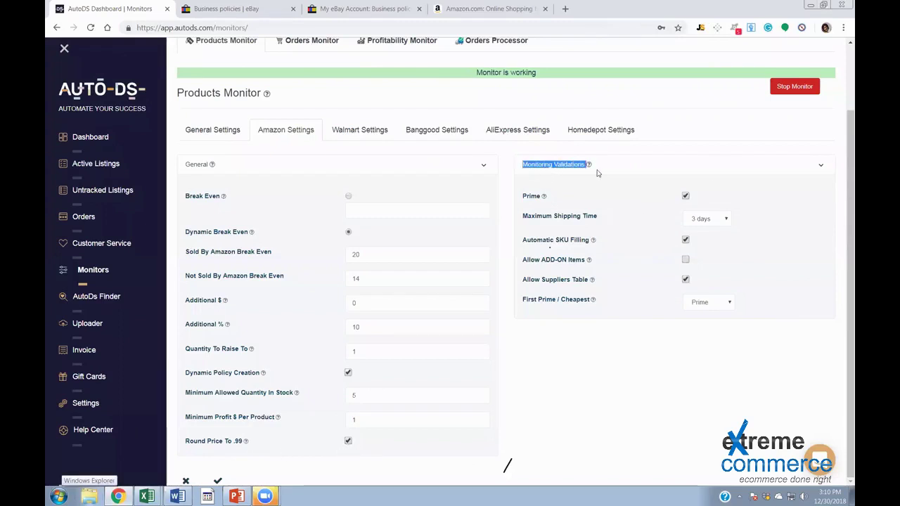
pyautogui.moveTo(519, 198); pyautogui.dragTo(575, 200)
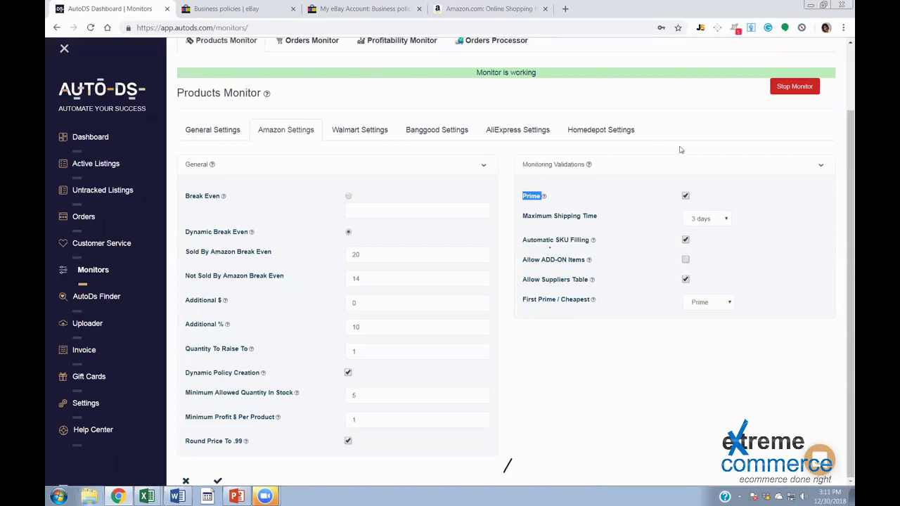
# Turn the Prime monitoring validation off and back on, and highlight its label
pyautogui.click(686, 197)
pyautogui.click(685, 197)
pyautogui.moveTo(521, 198); pyautogui.dragTo(583, 211)
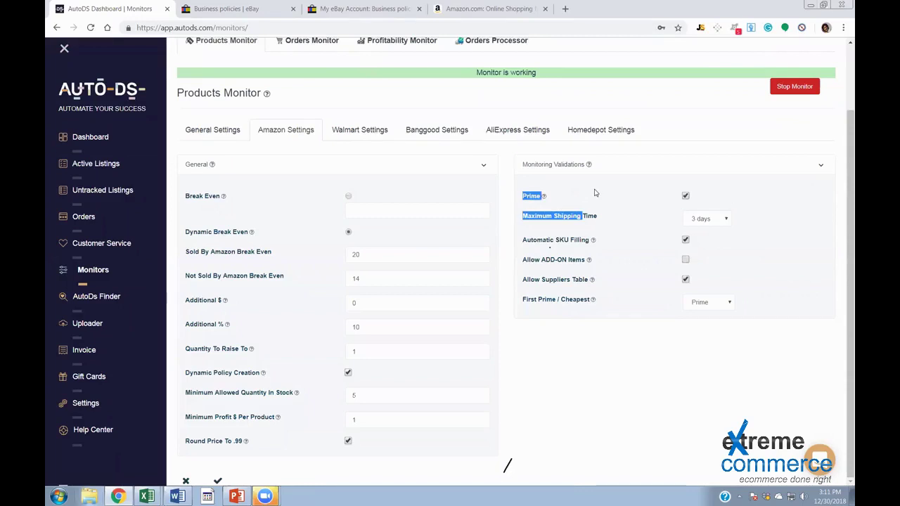
pyautogui.click(594, 193)
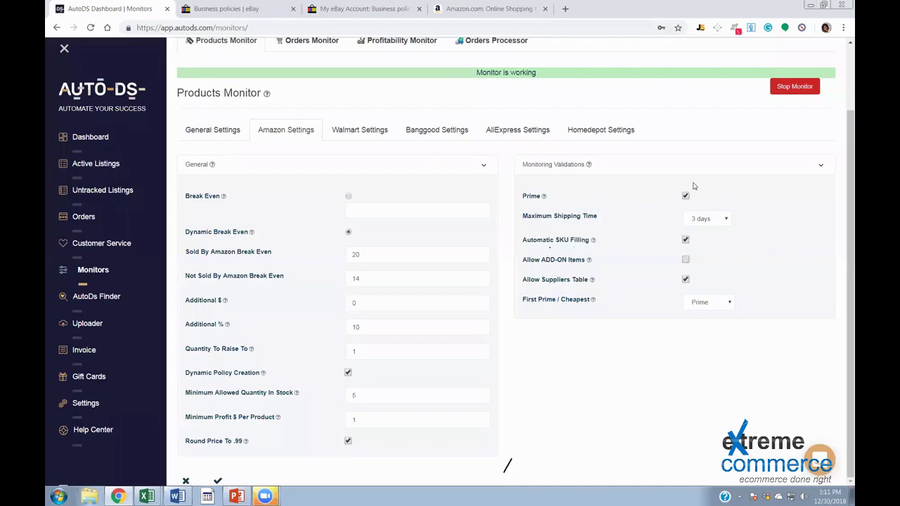
# Examine the Maximum Shipping Time options and keep 3 days selected
pyautogui.moveTo(571, 216); pyautogui.dragTo(623, 221)
pyautogui.click(640, 226)
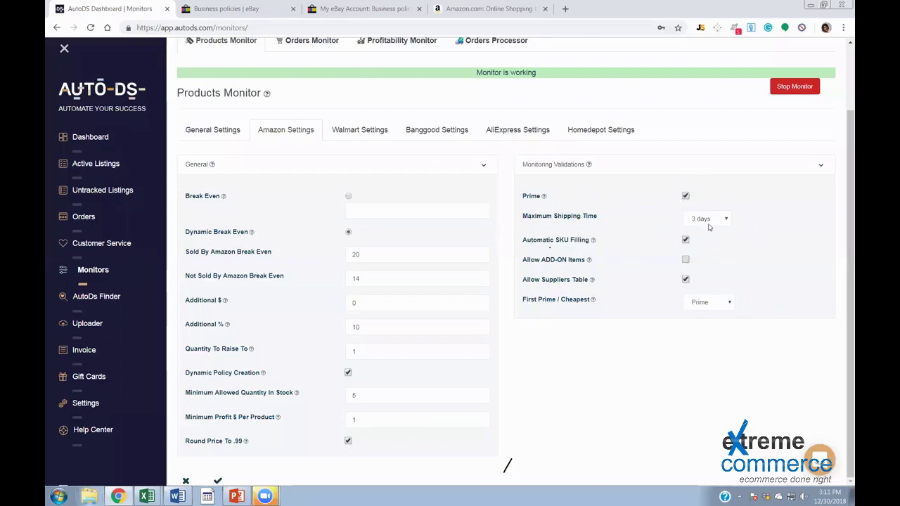
pyautogui.click(719, 220)
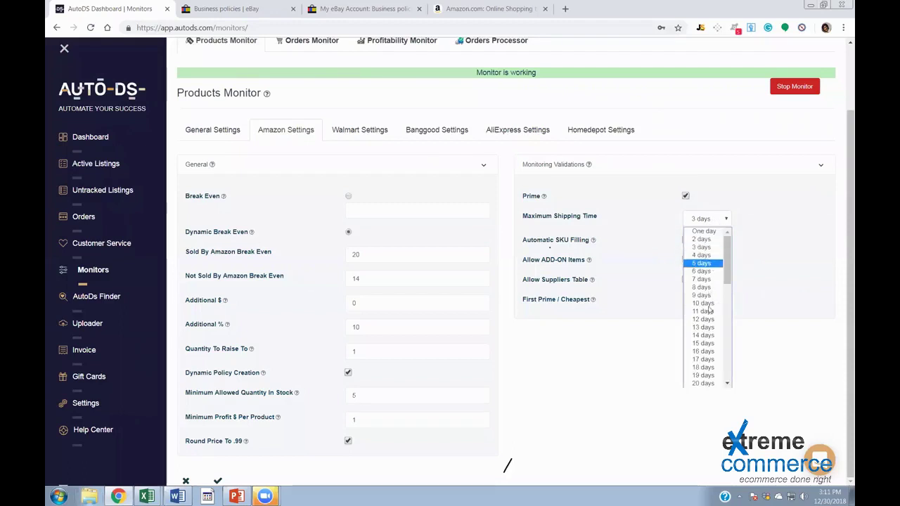
pyautogui.click(702, 248)
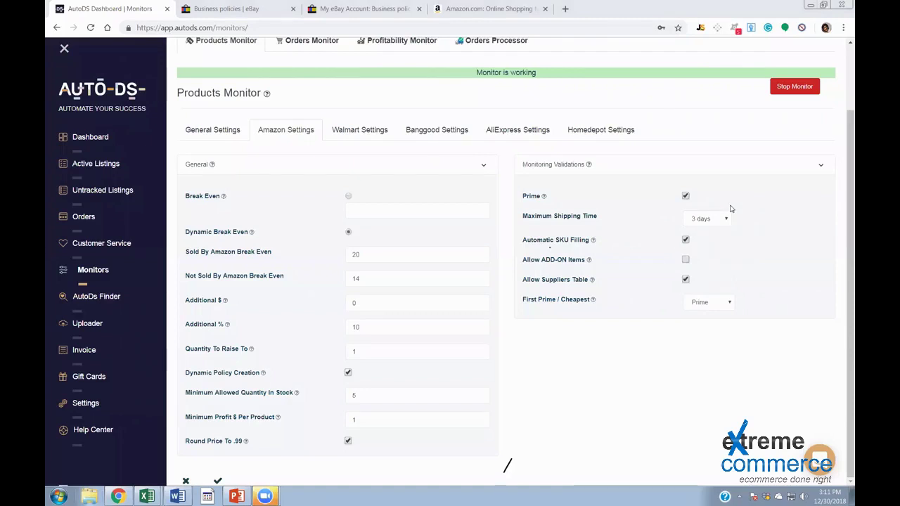
# Try a Maximum Shipping Time of One day and set it back to 3 days
pyautogui.click(705, 220)
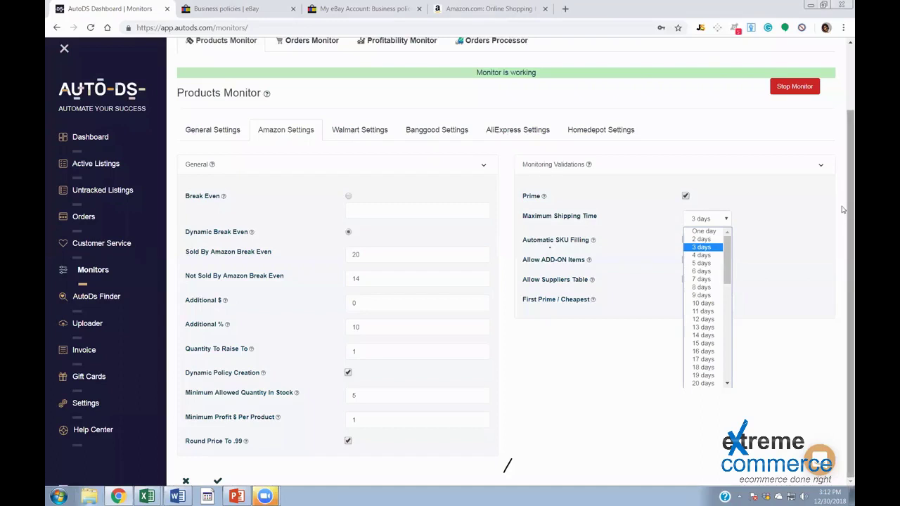
pyautogui.click(704, 232)
pyautogui.click(715, 219)
pyautogui.click(704, 248)
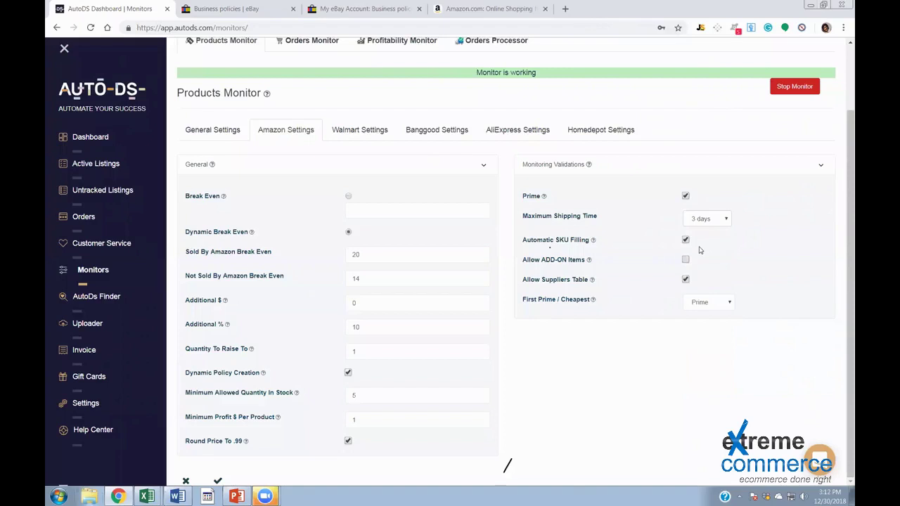
pyautogui.click(708, 216)
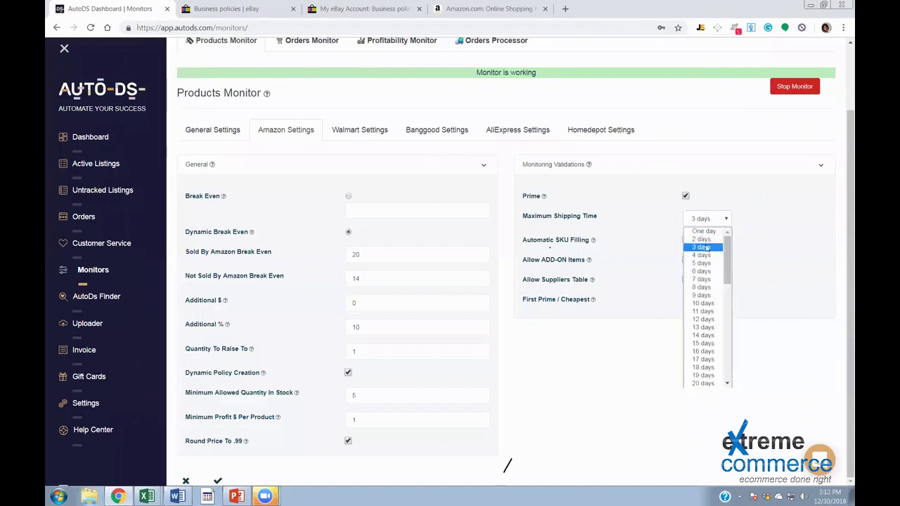
pyautogui.click(704, 247)
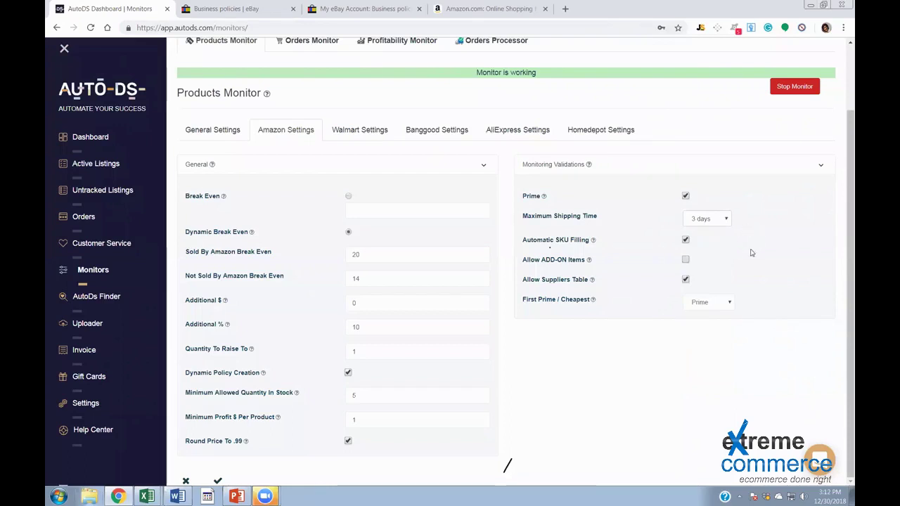
# Turn off Automatic SKU Filling and review the Allow Suppliers Table and First Prime / Cheapest settings
pyautogui.click(685, 241)
pyautogui.moveTo(522, 280); pyautogui.dragTo(621, 284)
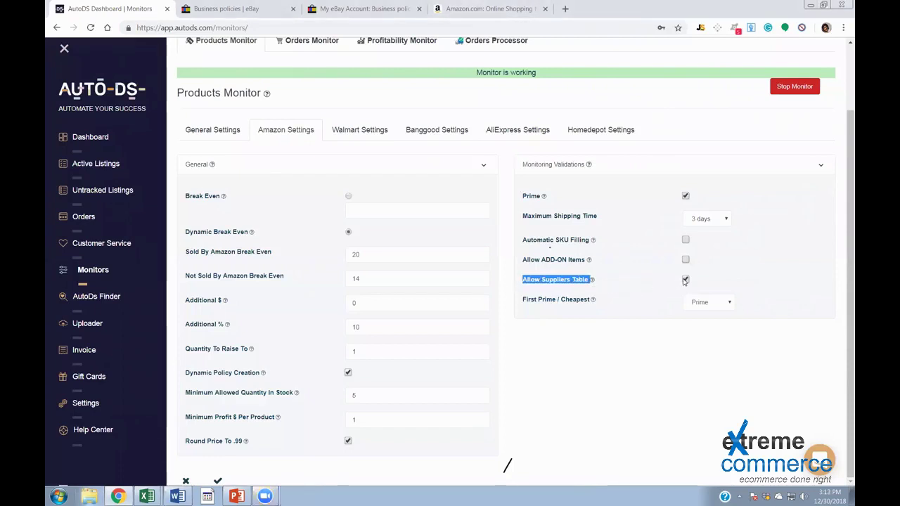
pyautogui.click(697, 282)
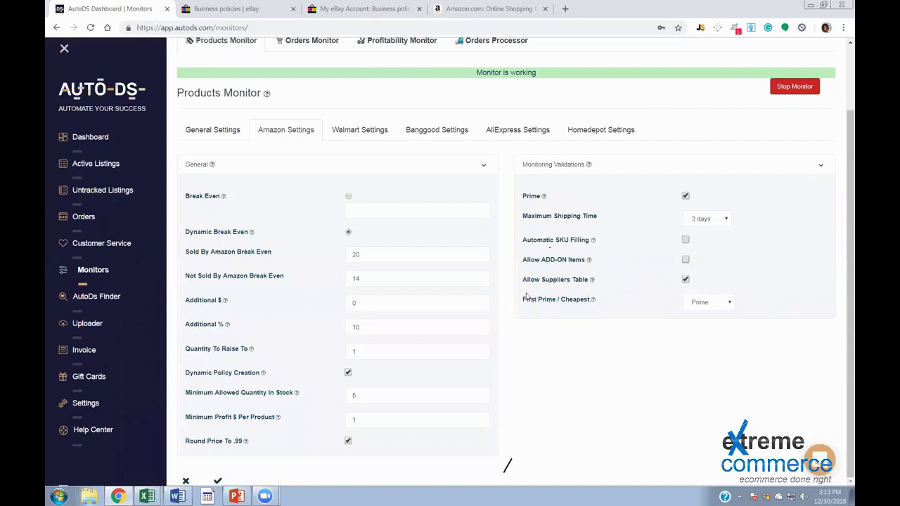
pyautogui.moveTo(526, 282); pyautogui.dragTo(695, 283)
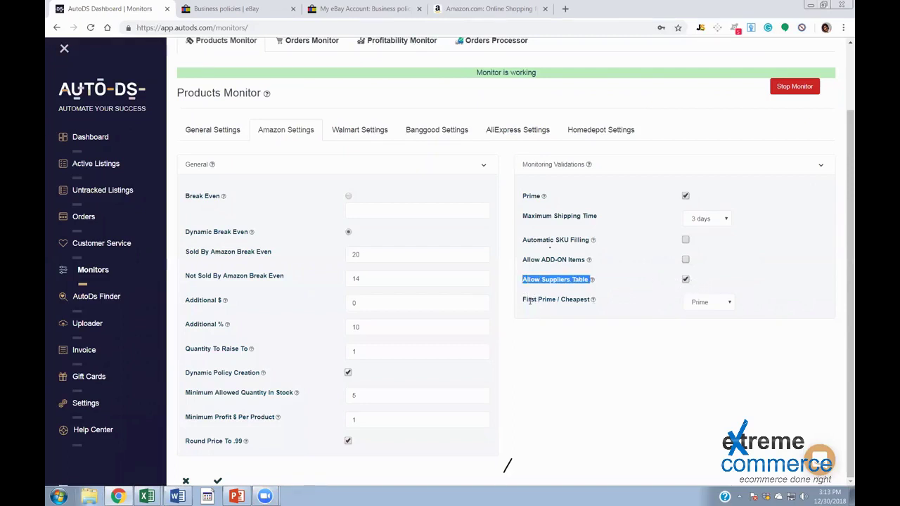
pyautogui.tripleClick(731, 302)
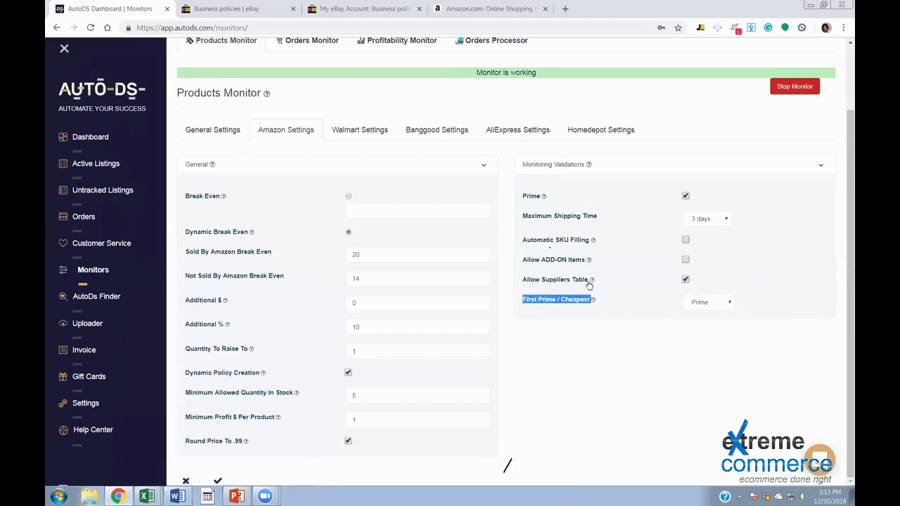
pyautogui.click(711, 304)
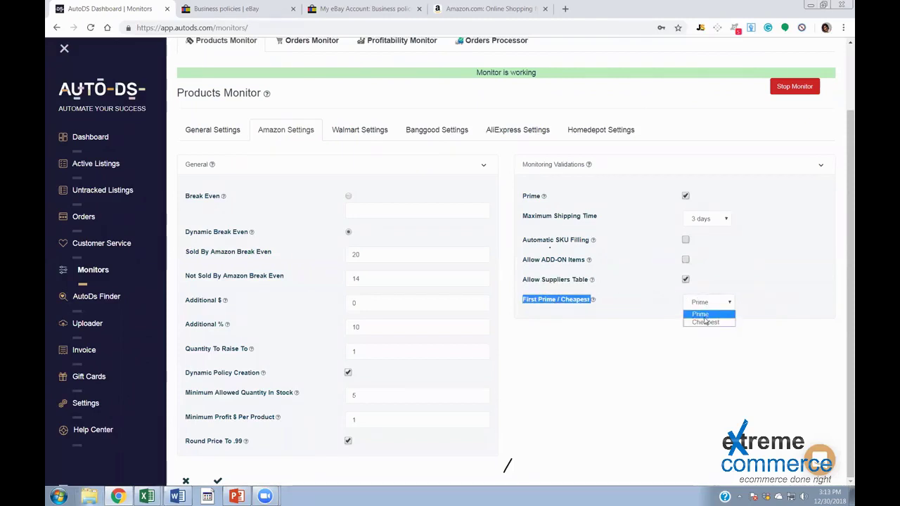
pyautogui.click(626, 321)
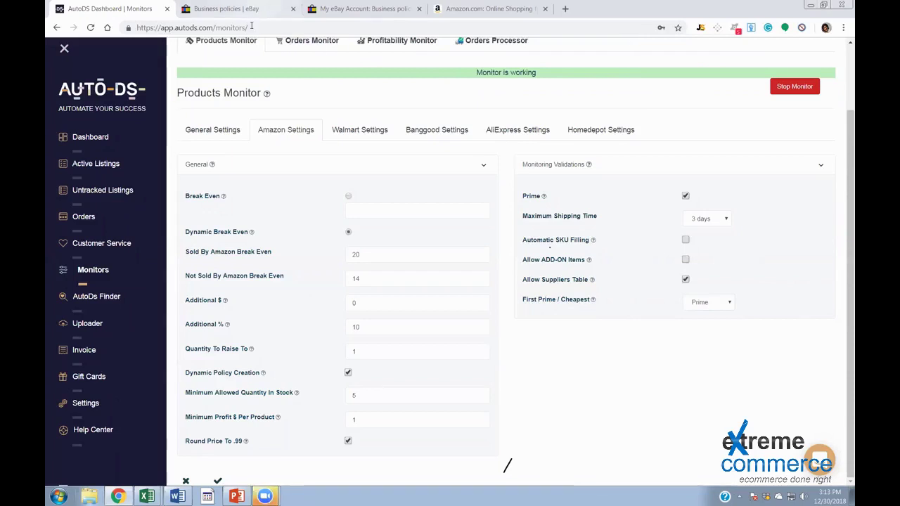
# Open Amazon's home page in place of the eBay business policies page and search for non stick frying pans
pyautogui.click(227, 8)
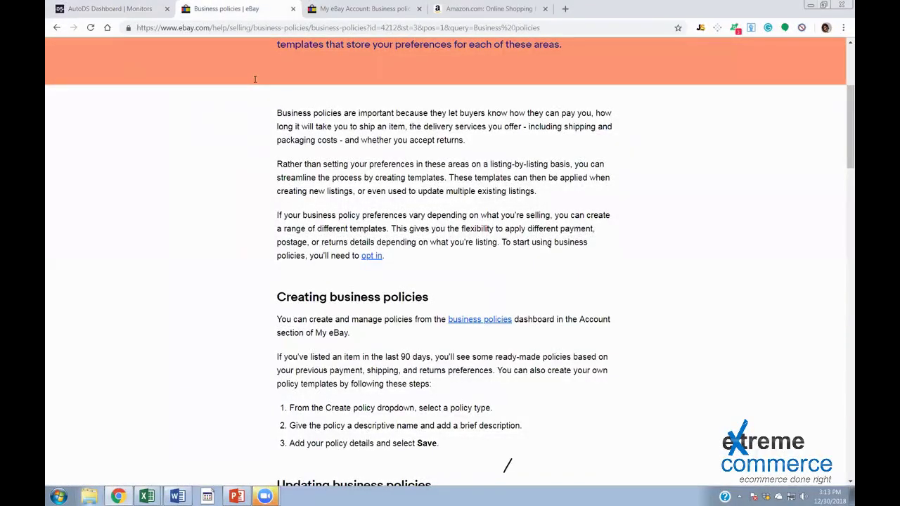
pyautogui.hotkey('alt', 'Home')
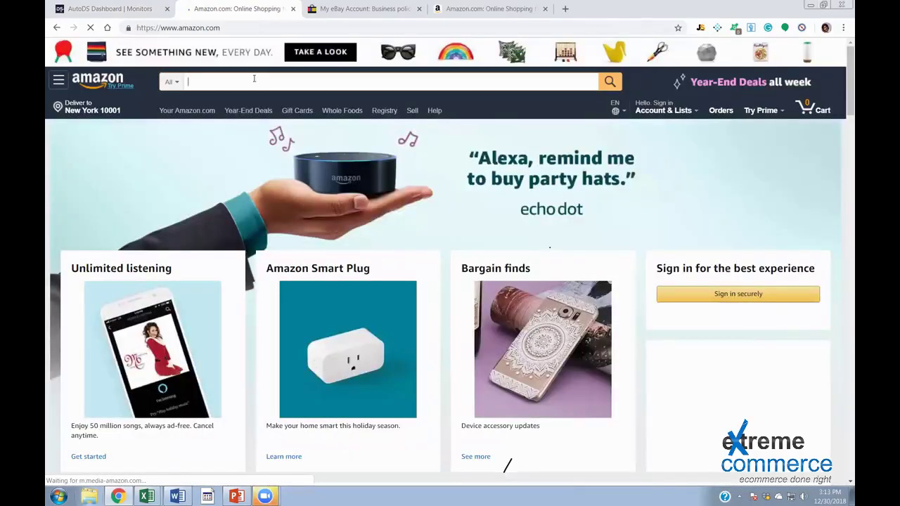
pyautogui.write('Non Stic')
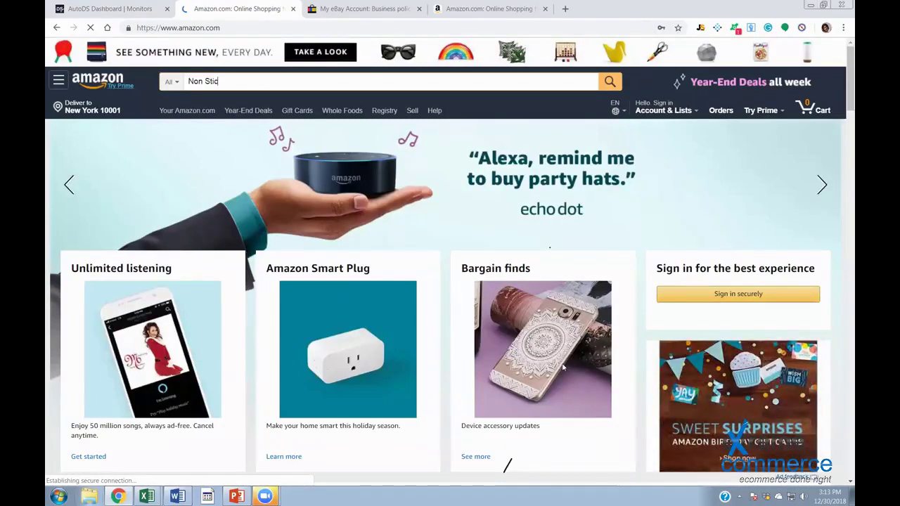
# Look through the Amazon search results for nonstick frying pans, from the sponsored listings down to the expert recommendations
pyautogui.scroll(-5, 558, 363)
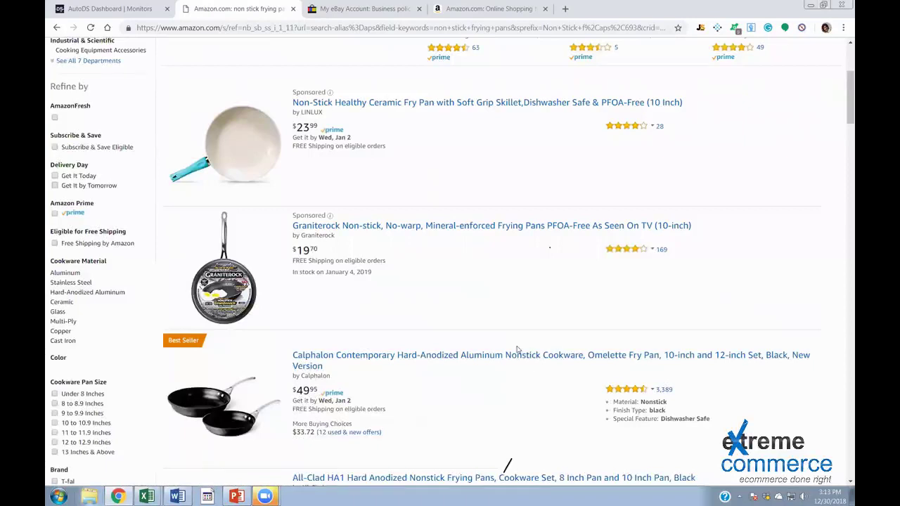
pyautogui.scroll(2, 515, 348)
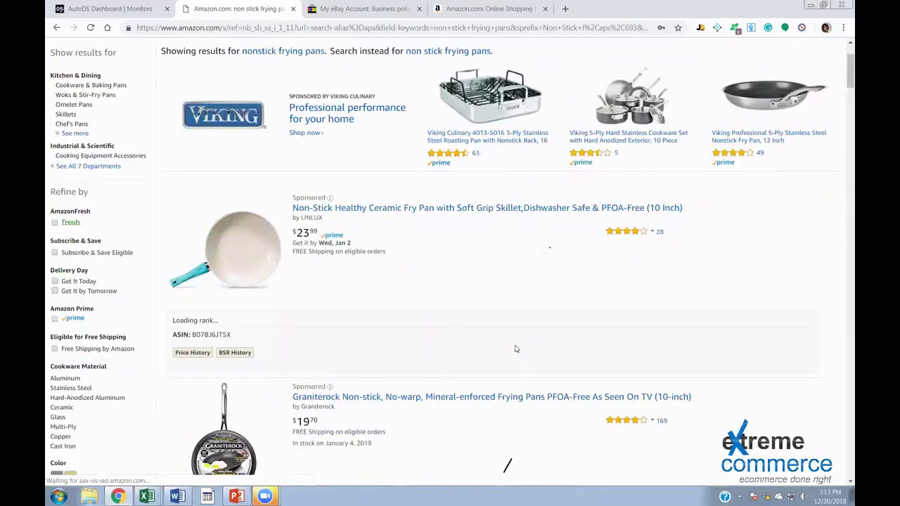
pyautogui.scroll(-2, 520, 346)
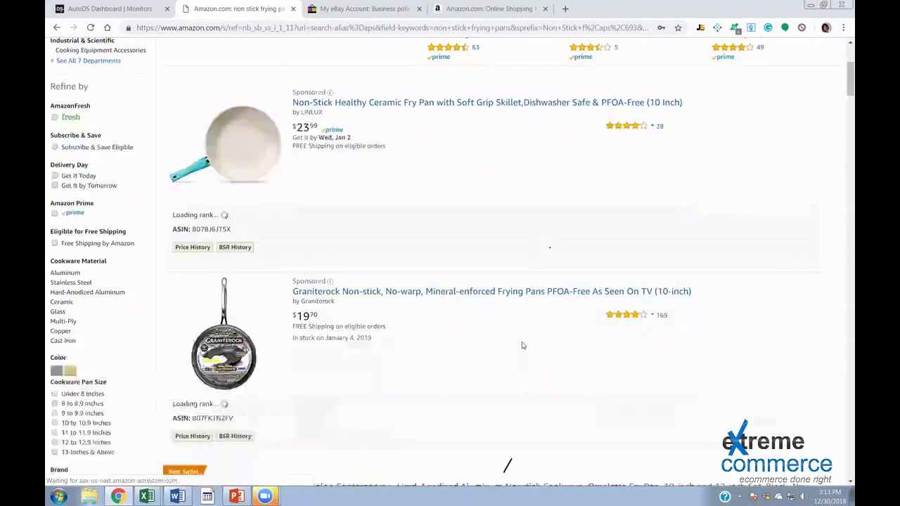
pyautogui.scroll(-2, 522, 346)
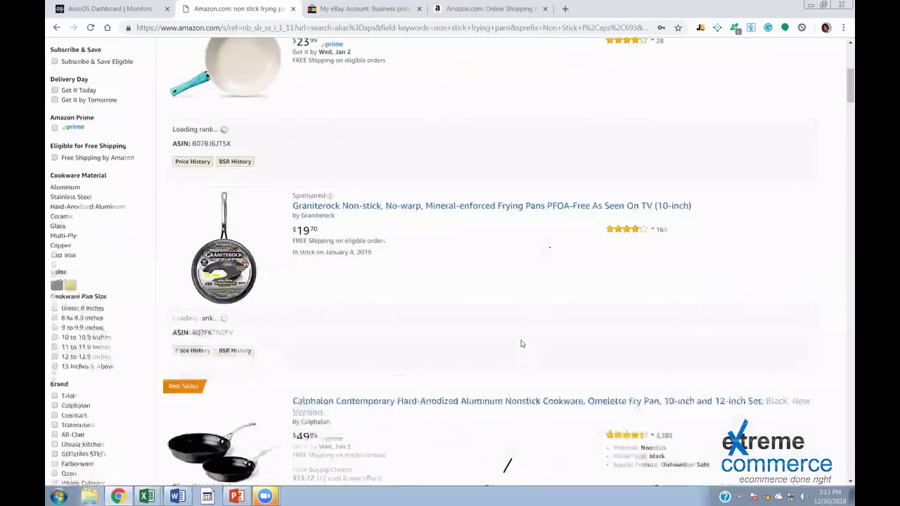
pyautogui.scroll(-3, 498, 313)
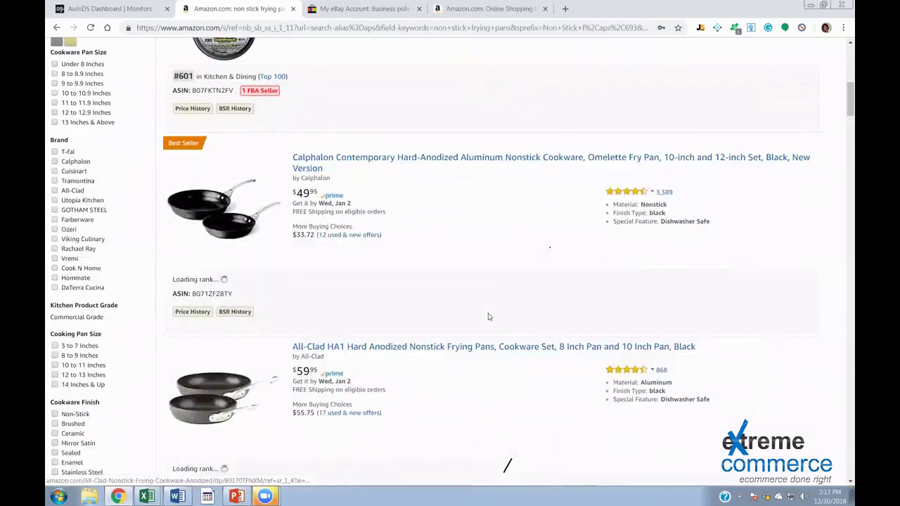
pyautogui.scroll(-2, 478, 323)
pyautogui.scroll(-2, 477, 325)
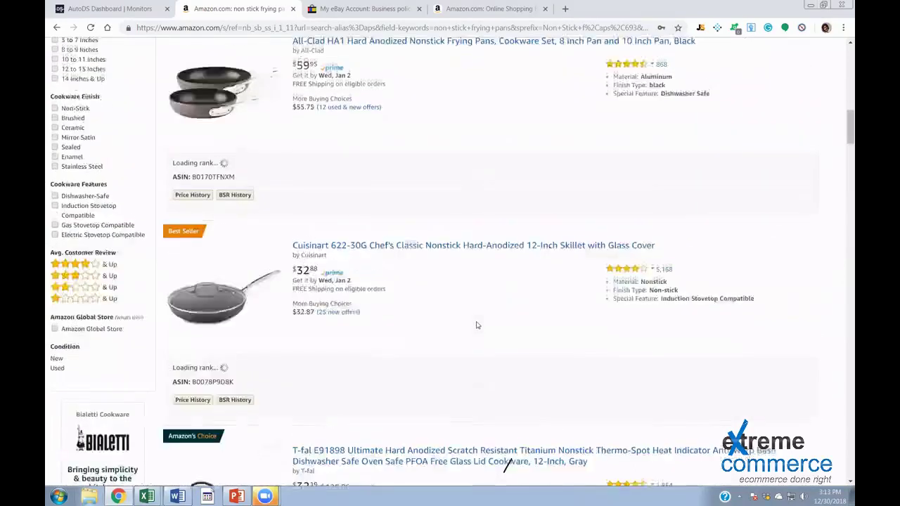
pyautogui.scroll(-2, 477, 325)
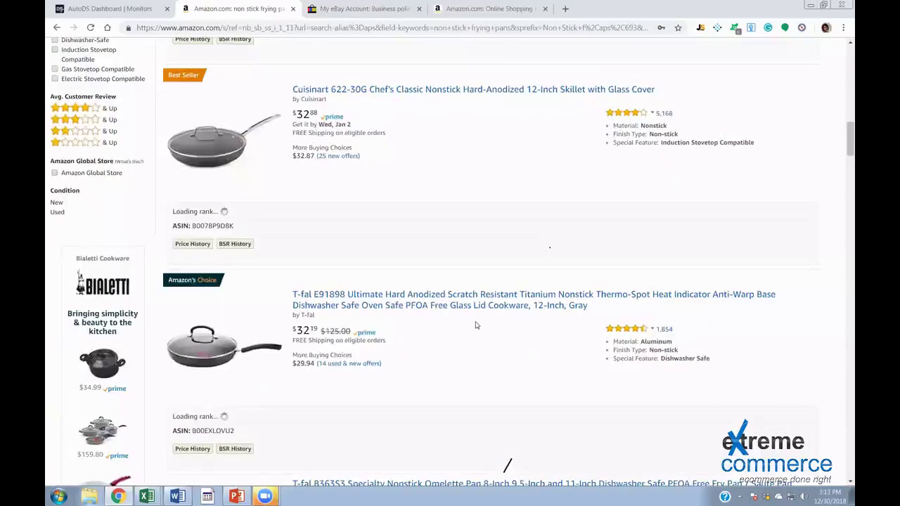
pyautogui.scroll(-3, 474, 325)
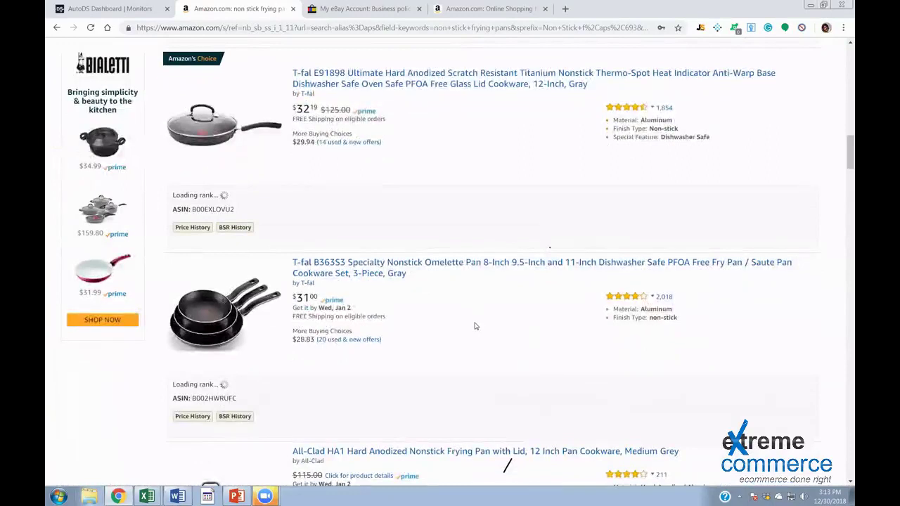
pyautogui.scroll(-2, 475, 325)
pyautogui.scroll(-7, 475, 326)
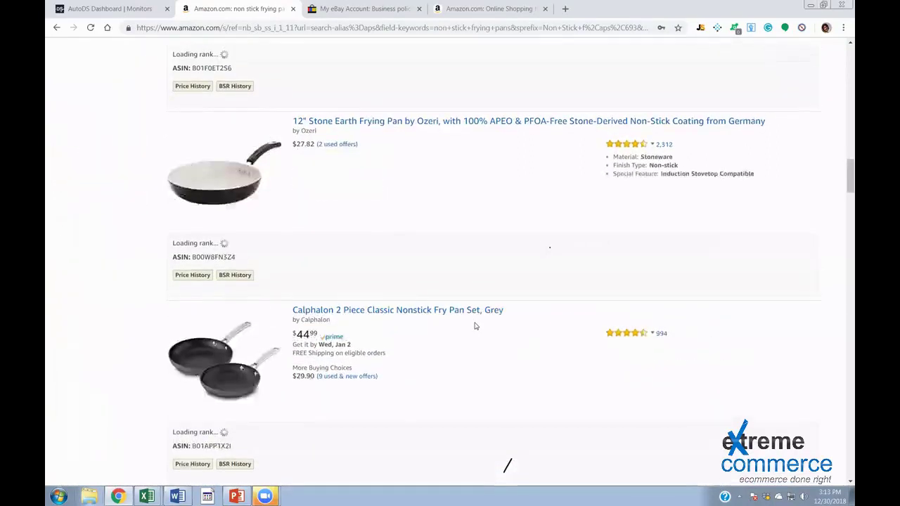
pyautogui.scroll(-1, 475, 326)
pyautogui.scroll(-4, 474, 326)
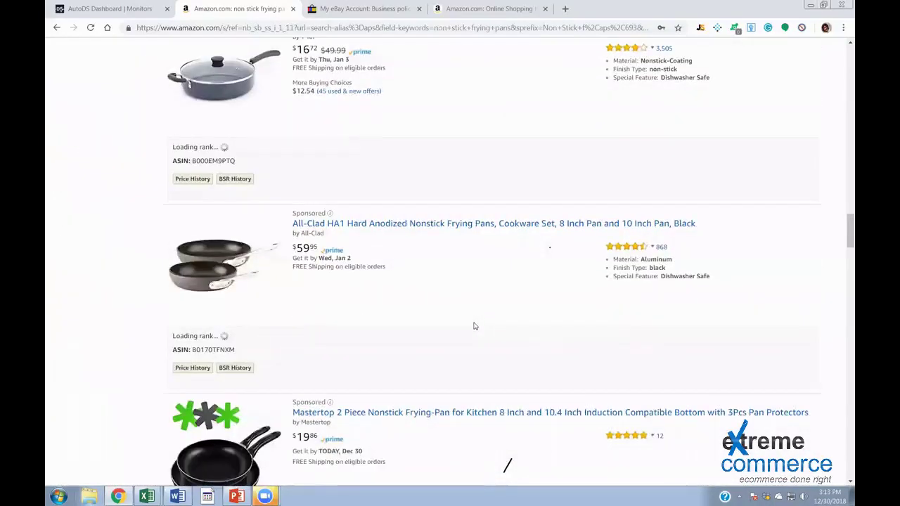
pyautogui.scroll(-6, 474, 326)
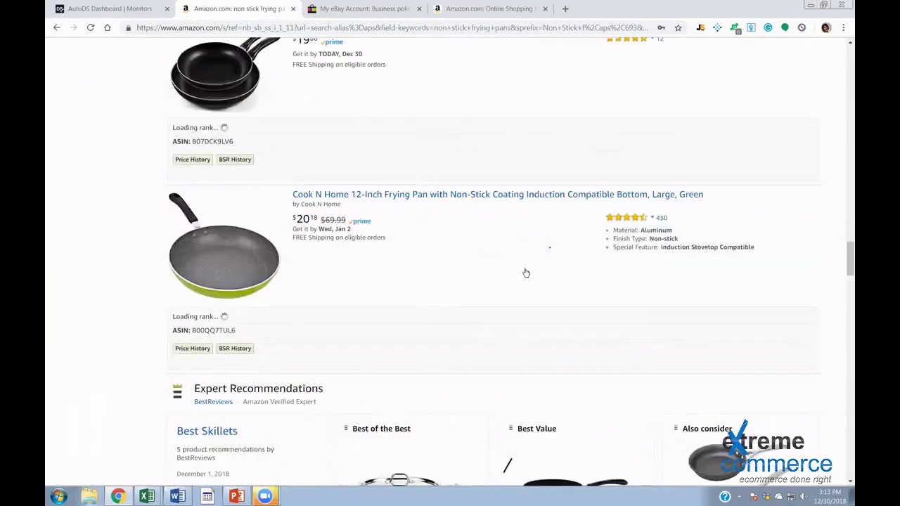
pyautogui.scroll(-2, 509, 302)
# Open the All-Clad HA1 Hard Anodized Nonstick Frying Pans listing for the 8 Inch and 10 Inch set
pyautogui.scroll(15, 512, 321)
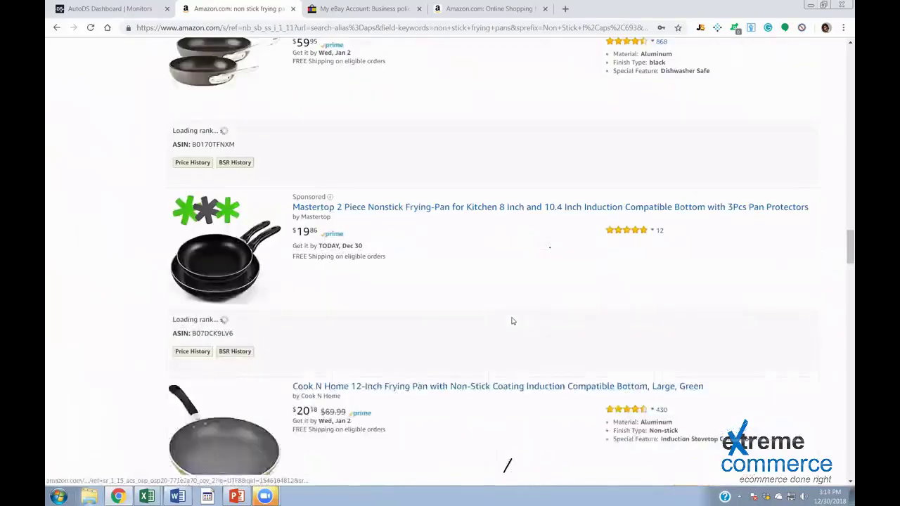
pyautogui.scroll(6, 495, 303)
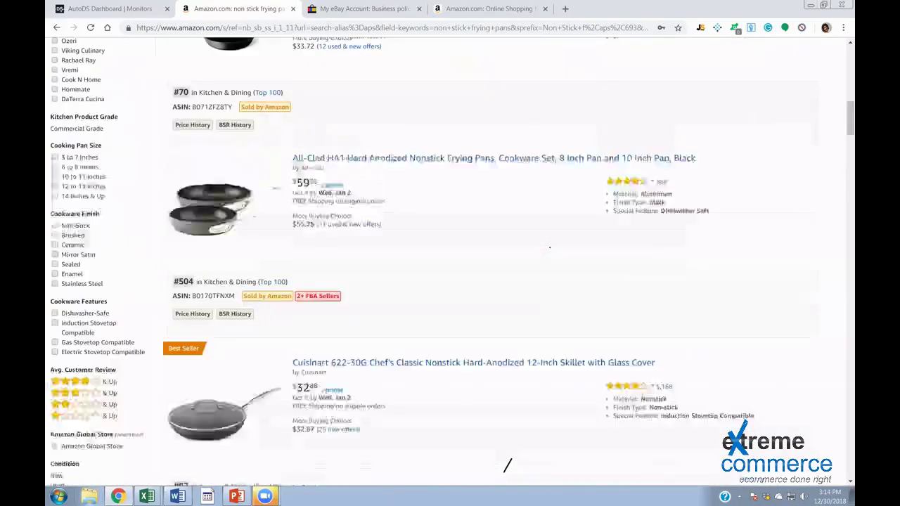
pyautogui.scroll(2, 483, 305)
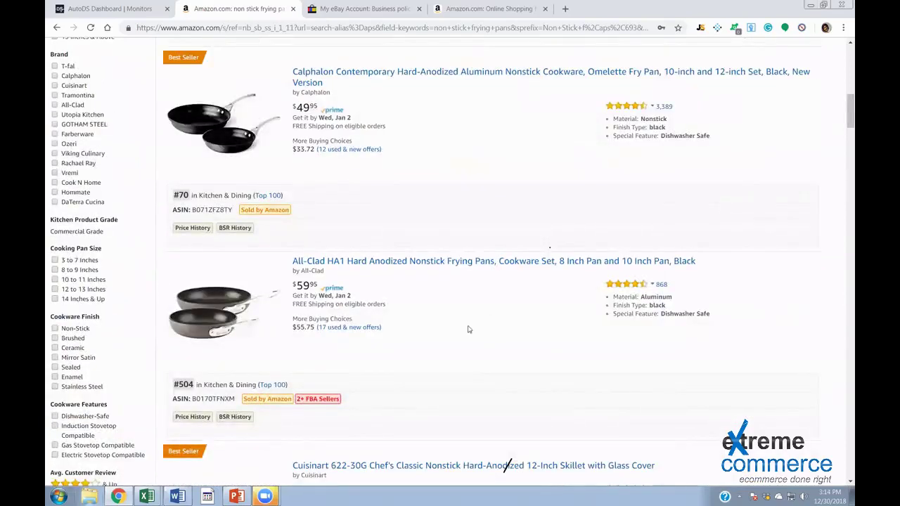
pyautogui.scroll(1, 458, 309)
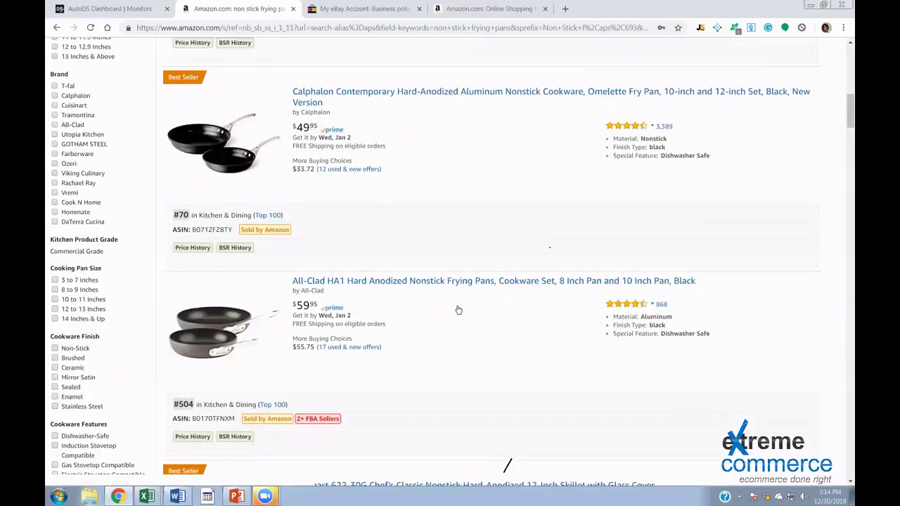
pyautogui.scroll(1, 458, 310)
pyautogui.click(458, 307)
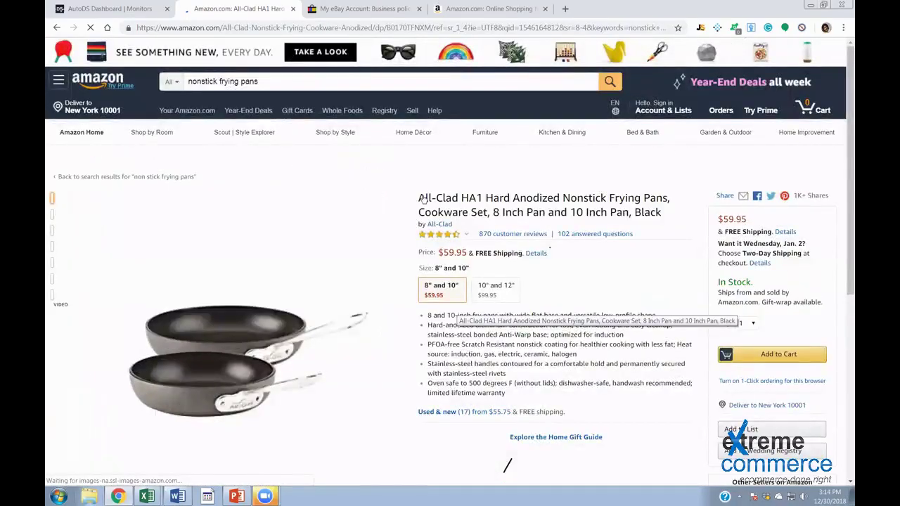
# Check the pan set's title, stock status and other Amazon sellers, and open its full list of used and new offers
pyautogui.moveTo(424, 199); pyautogui.dragTo(560, 199)
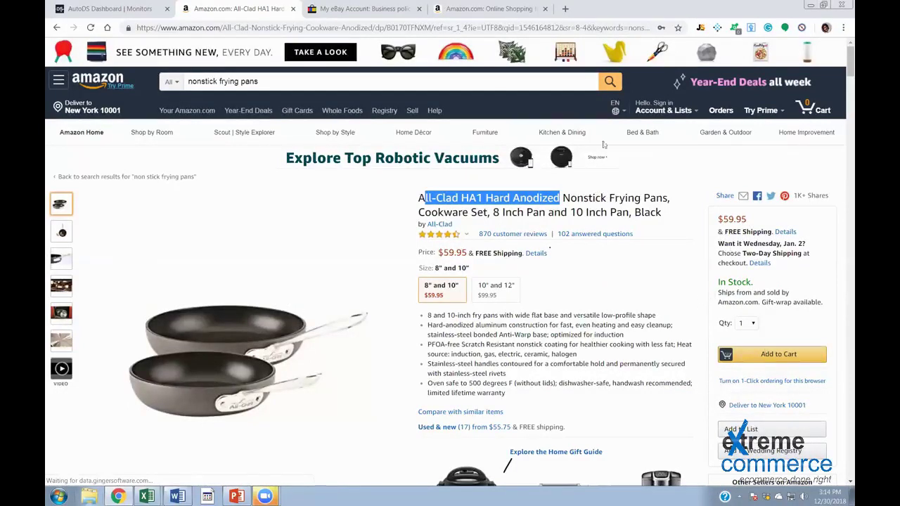
pyautogui.tripleClick(765, 283)
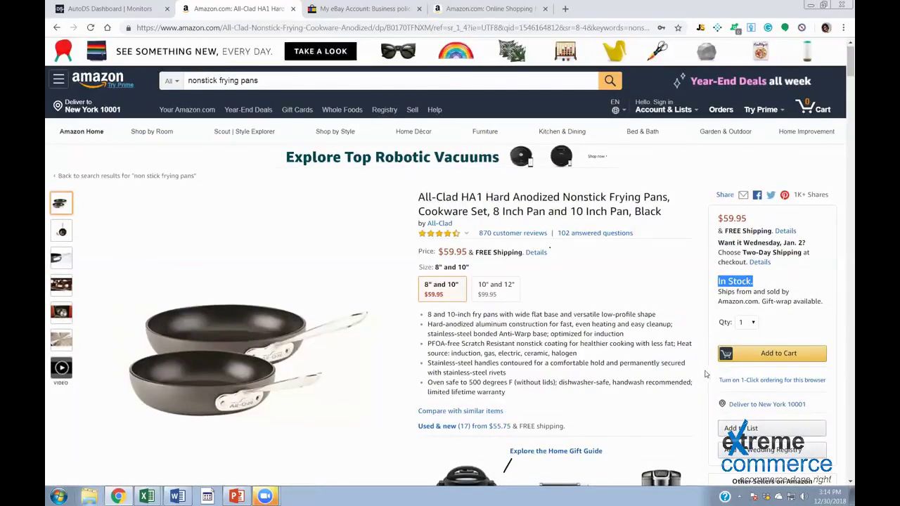
pyautogui.scroll(-1, 782, 393)
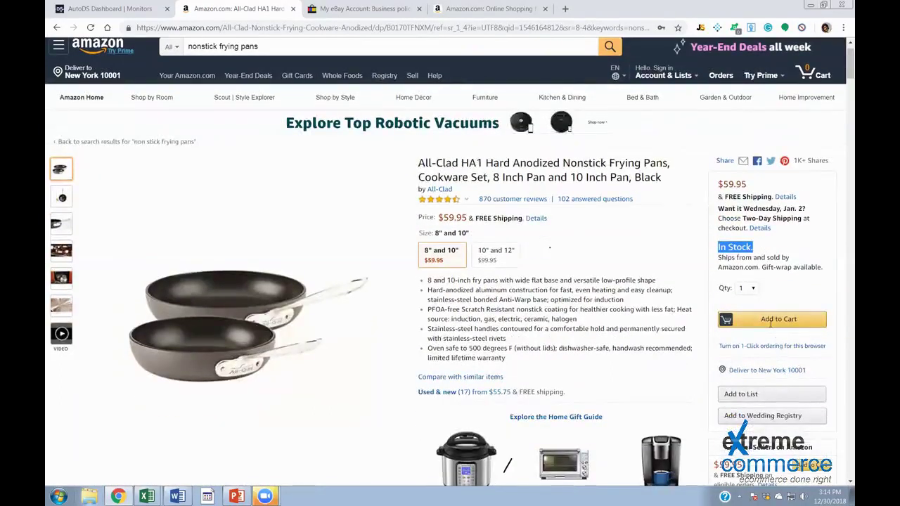
pyautogui.scroll(-3, 770, 340)
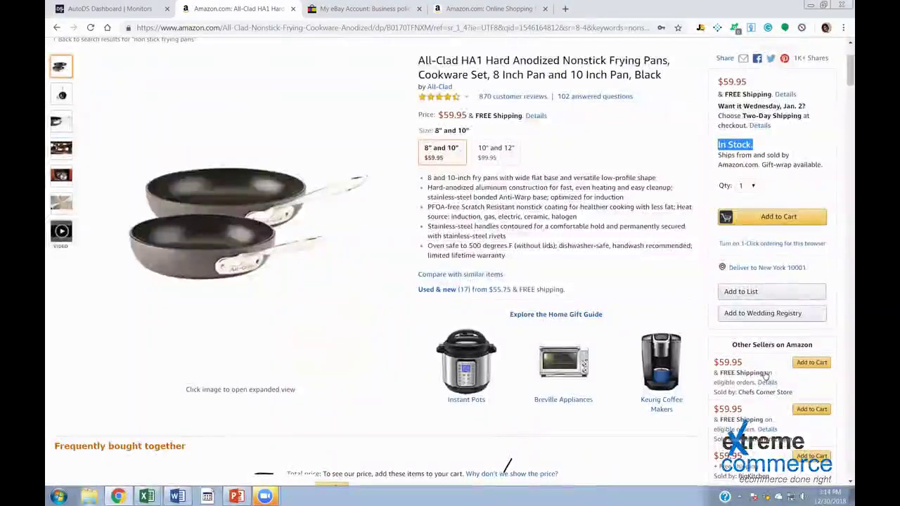
pyautogui.scroll(-1, 141, 246)
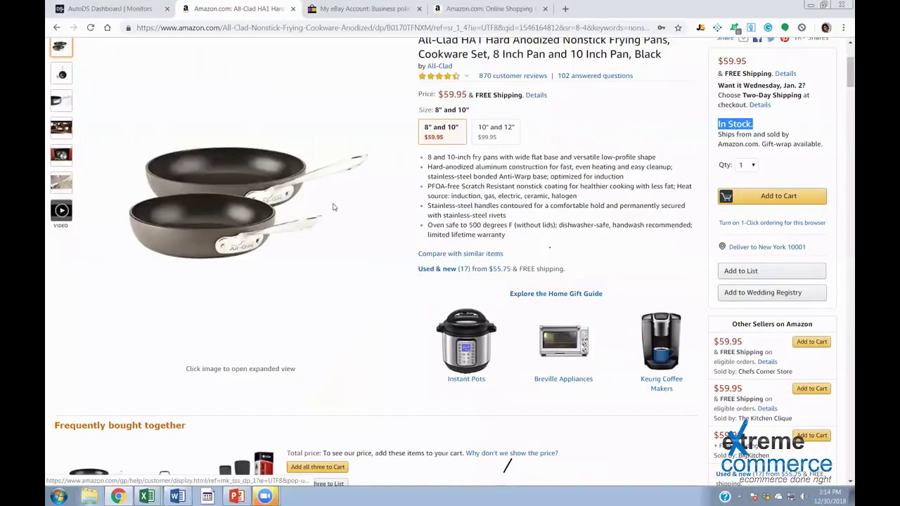
pyautogui.scroll(-3, 329, 214)
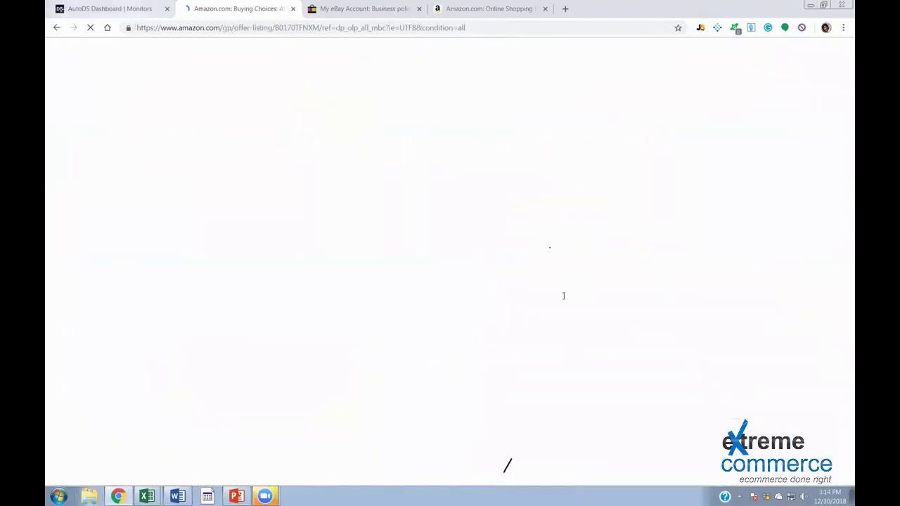
# Check the Allow Suppliers Table setting in AutoDS and examine the matching list of seller offers on Amazon
pyautogui.hotkey('ctrl', 'shift', 'Tab')
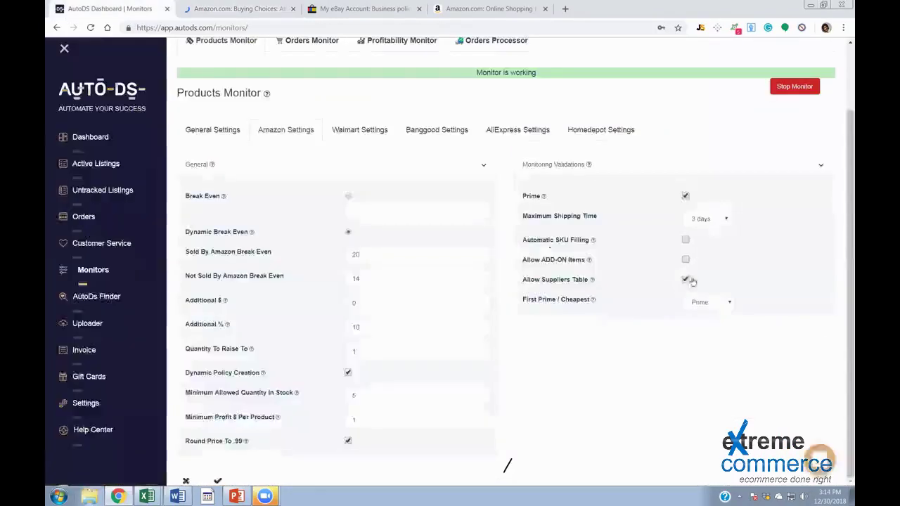
pyautogui.click(258, 5)
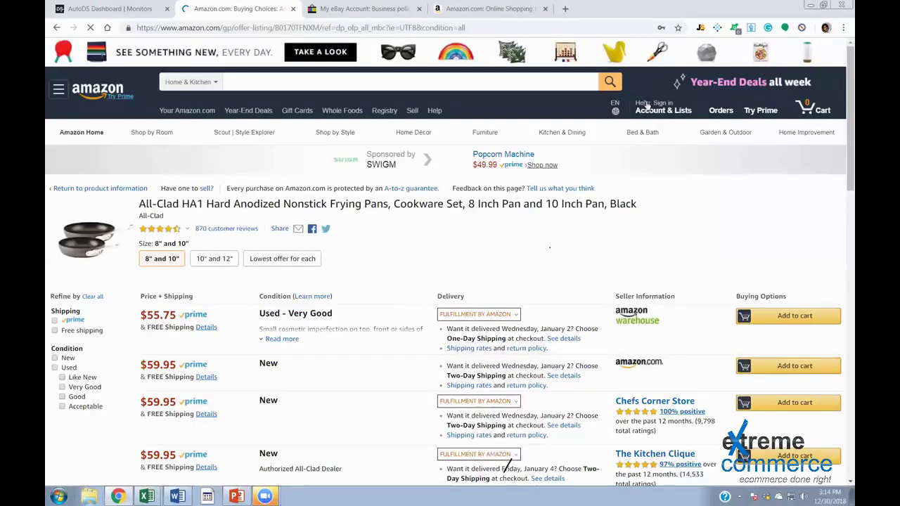
pyautogui.scroll(-3, 630, 110)
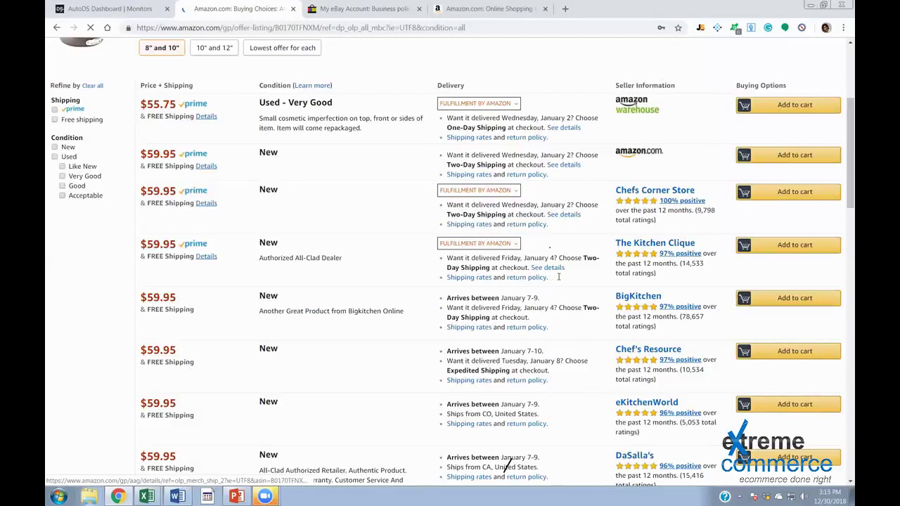
pyautogui.scroll(-4, 687, 282)
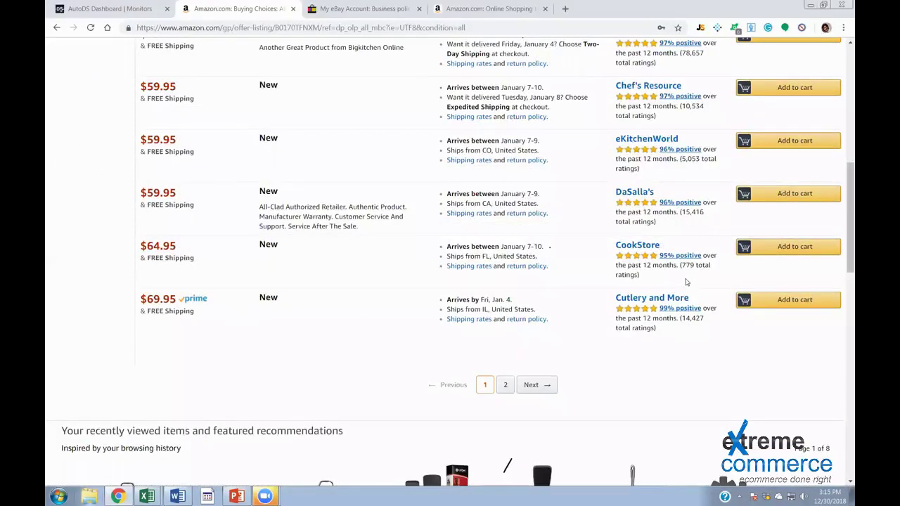
# Review the Sold By Amazon and Not Sold By Amazon break-even settings in AutoDS against the sellers on the Amazon offer page
pyautogui.hotkey('ctrl', 'shift', 'Tab')
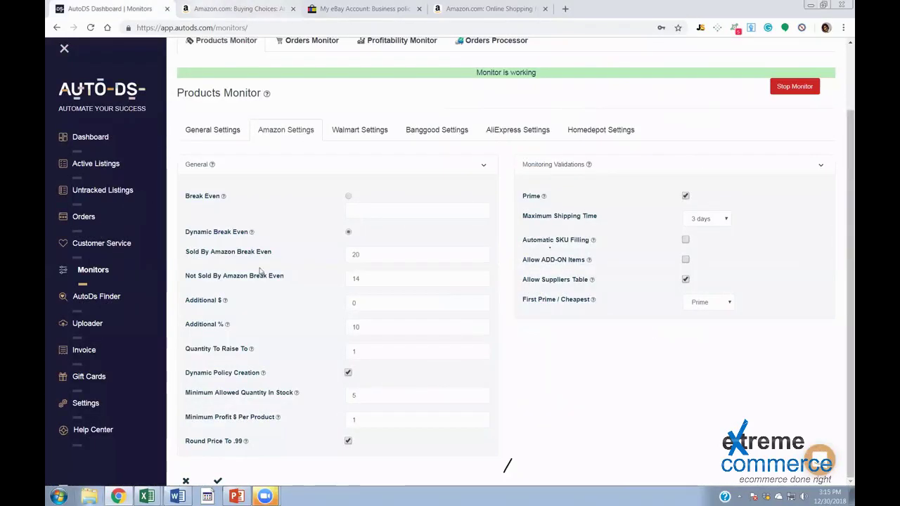
pyautogui.hotkey('ctrl', 'Tab')
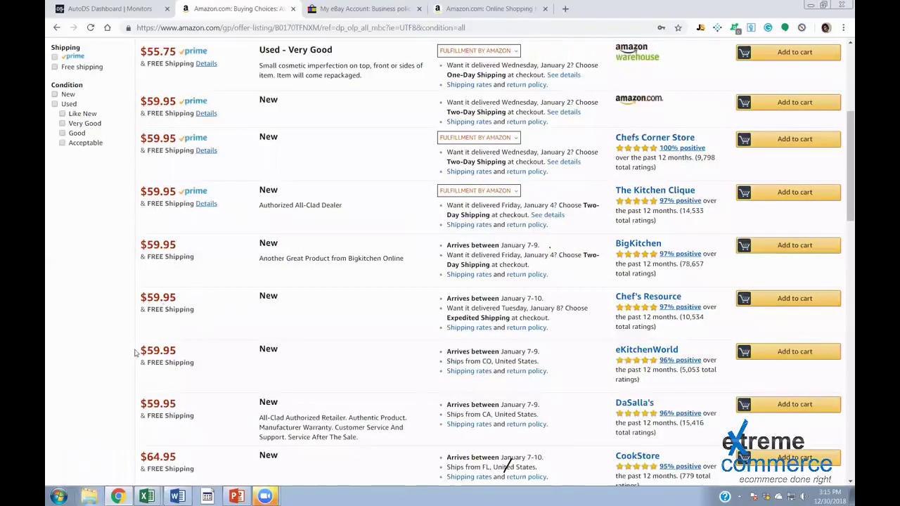
pyautogui.scroll(-5, 138, 347)
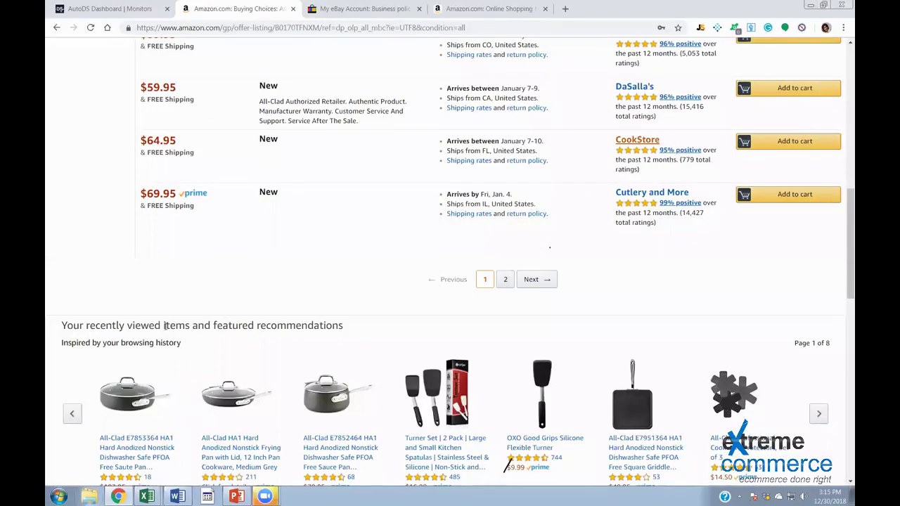
pyautogui.scroll(15, 681, 296)
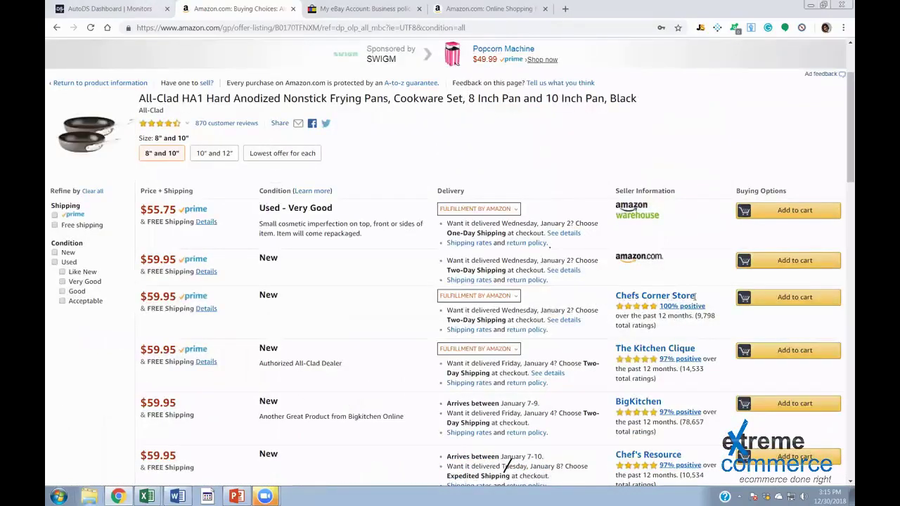
# Return to the AutoDS monitor settings, examine the First Prime / Cheapest options and keep Prime selected
pyautogui.hotkey('ctrl', 'shift', 'Tab')
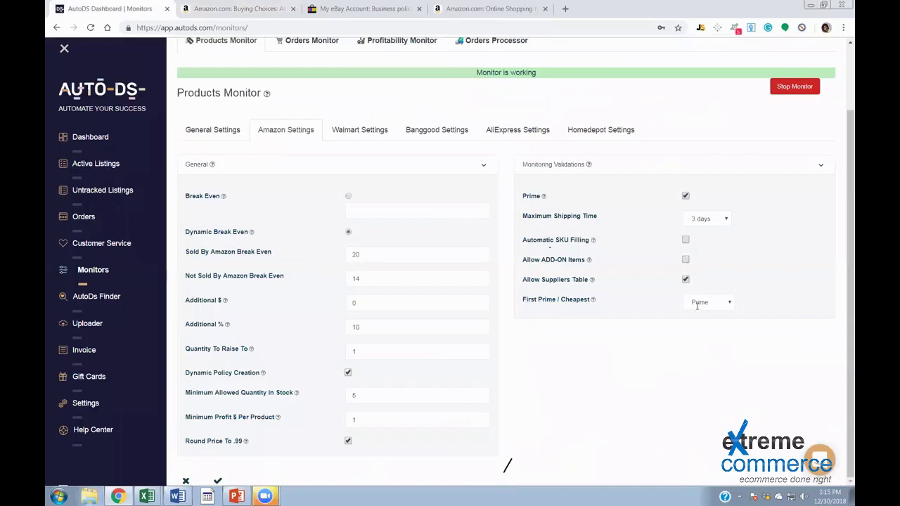
pyautogui.click(709, 303)
pyautogui.click(700, 313)
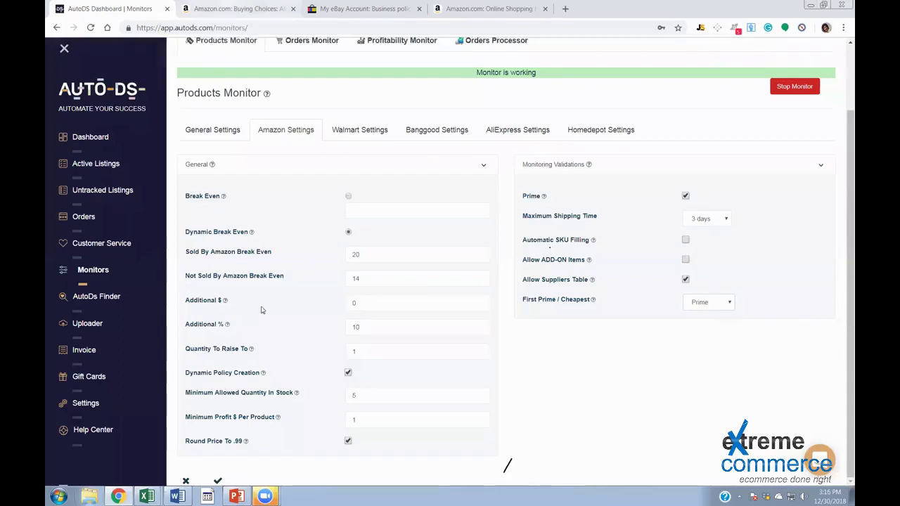
# Turn off the Prime validation, set First Prime / Cheapest to Cheapest, and compare this with the Amazon seller offers
pyautogui.hotkey('ctrl', 'Tab')
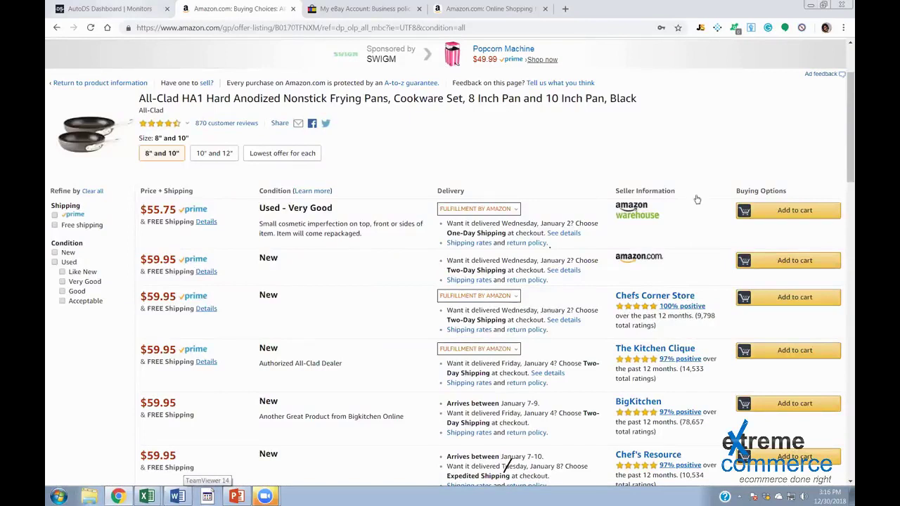
pyautogui.hotkey('ctrl', 'shift', 'Tab')
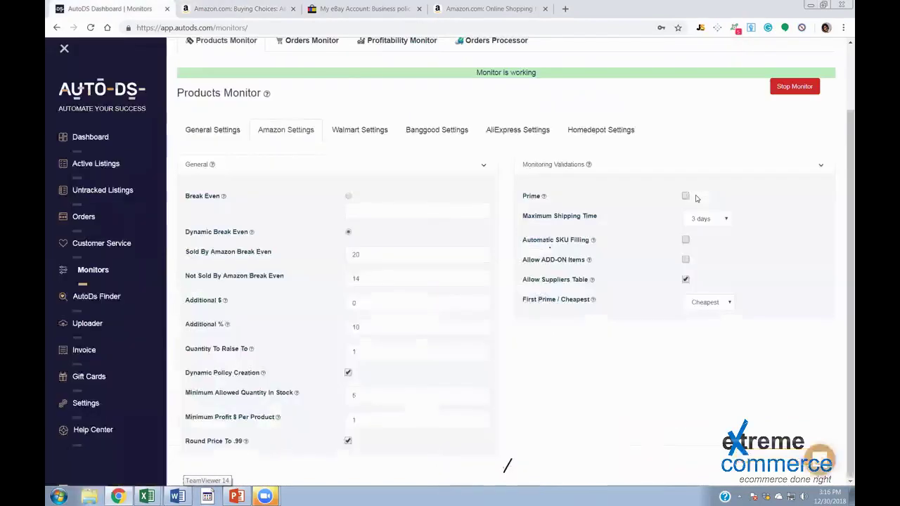
pyautogui.click(188, 9)
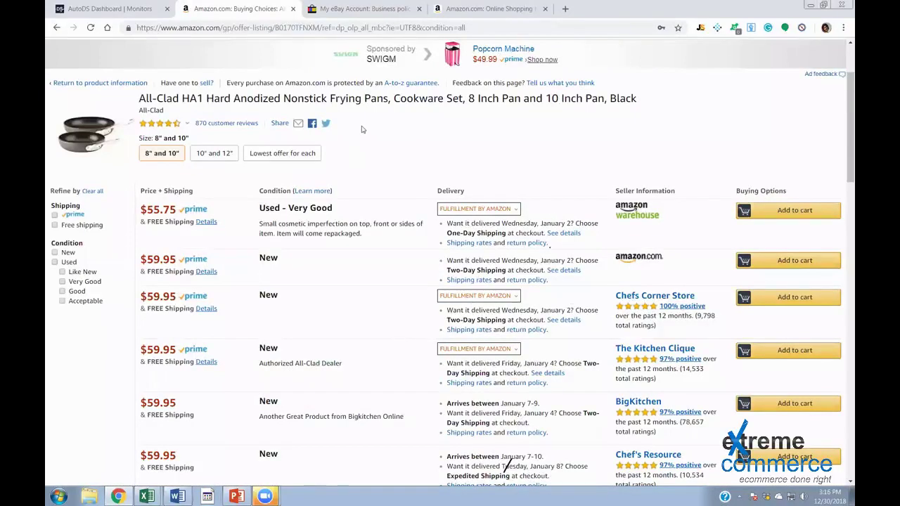
# In the AutoDS general monitor settings, set Default Break Even to 20 and dismiss the END Untracked Listings confirmation
pyautogui.hotkey('ctrl', '1')
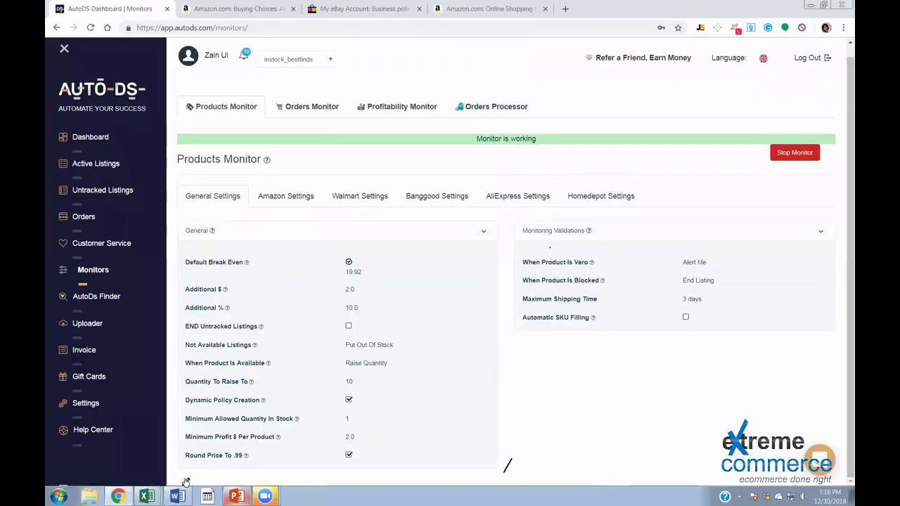
pyautogui.scroll(-1, 337, 239)
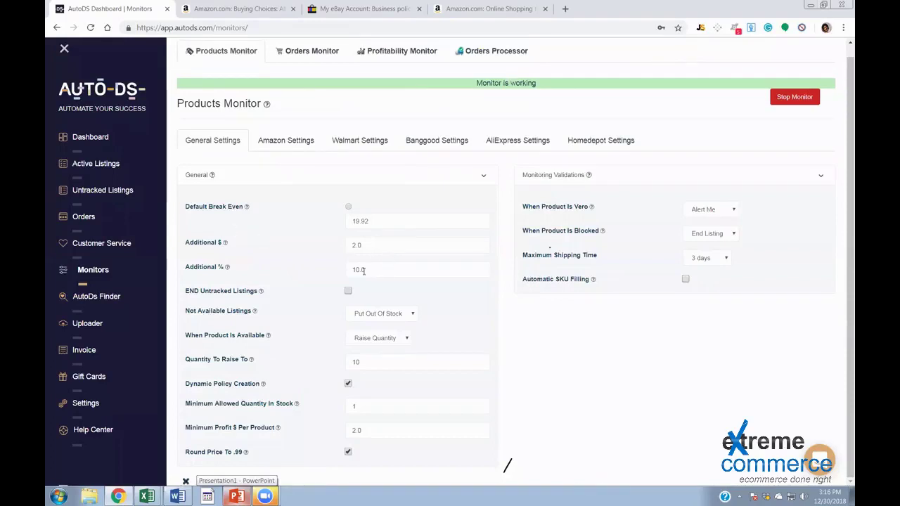
pyautogui.moveTo(372, 269); pyautogui.dragTo(280, 275)
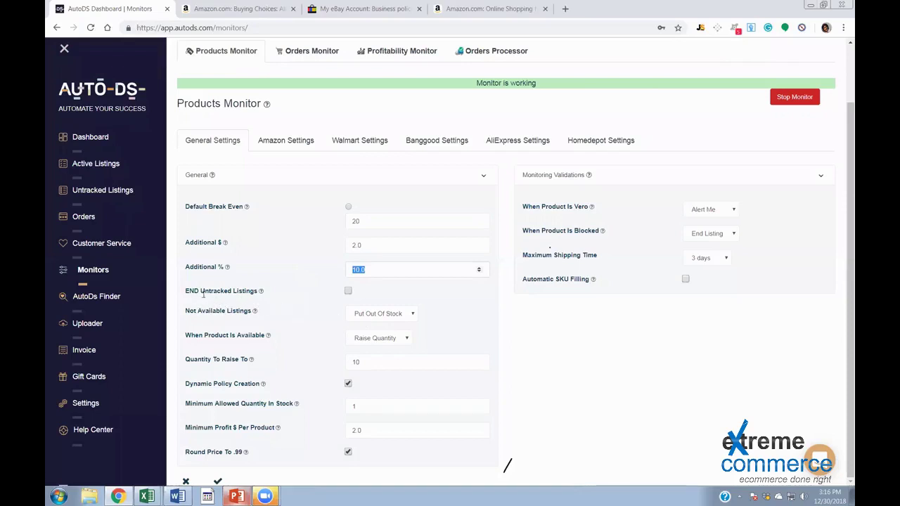
pyautogui.moveTo(186, 292); pyautogui.dragTo(264, 294)
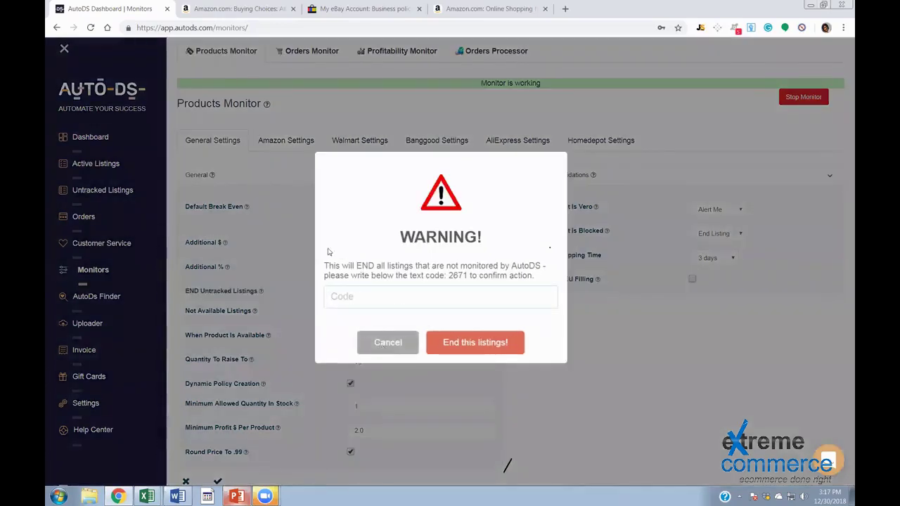
pyautogui.click(380, 348)
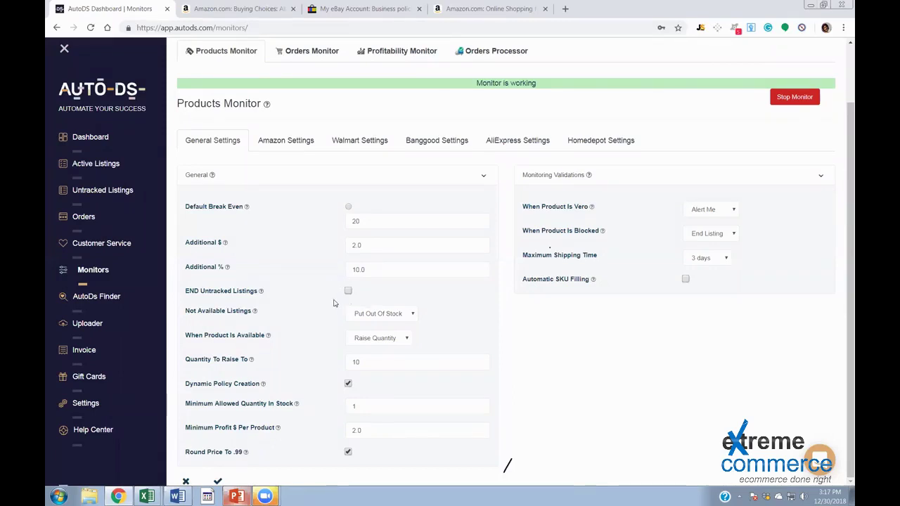
# Examine the Not Available Listings options against the Amazon product, keeping Put Out Of Stock selected
pyautogui.moveTo(187, 312); pyautogui.dragTo(266, 315)
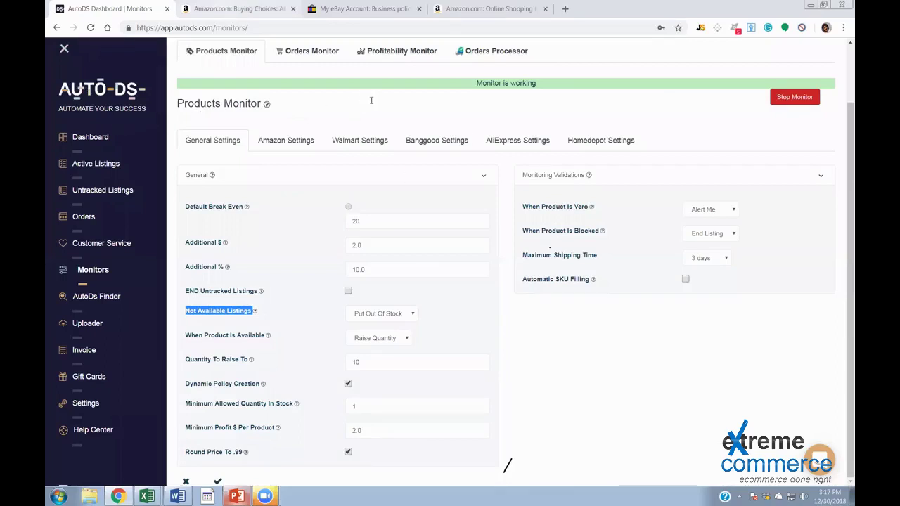
pyautogui.hotkey('ctrl', 'Tab')
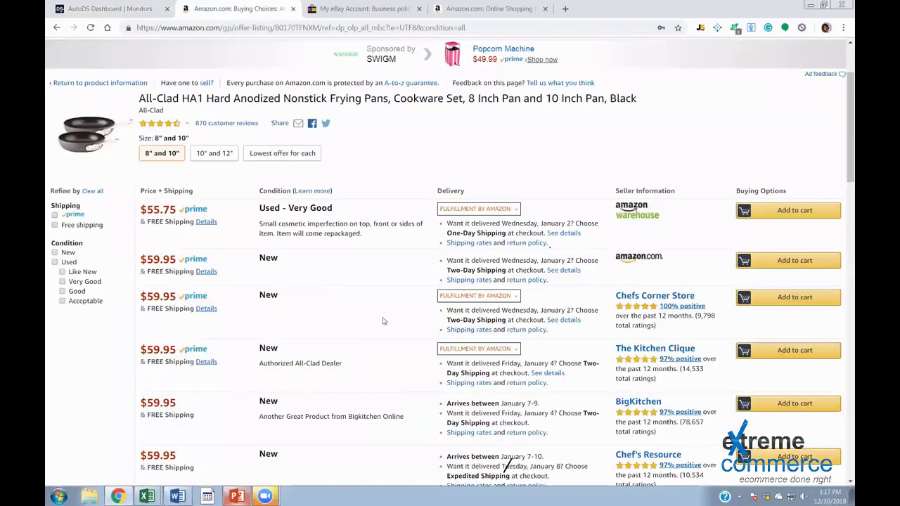
pyautogui.hotkey('ctrl', 'shift', 'Tab')
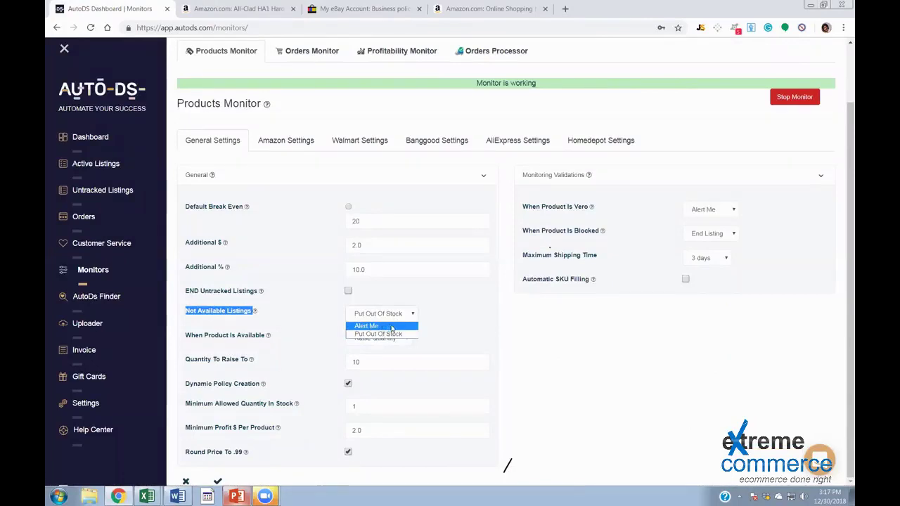
pyautogui.click(399, 334)
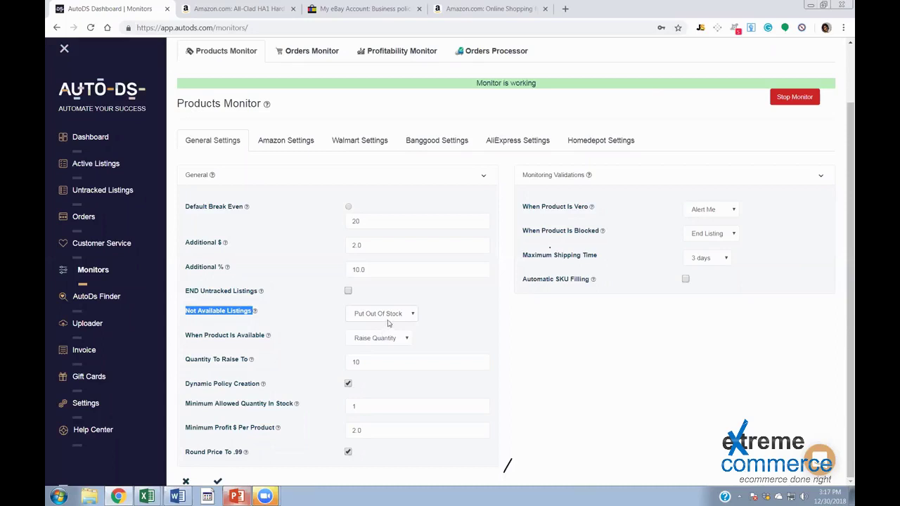
pyautogui.click(389, 316)
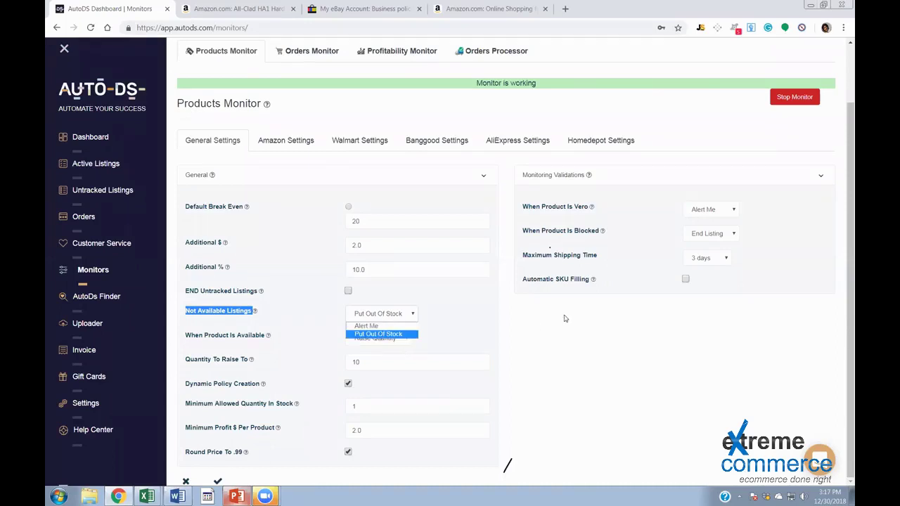
pyautogui.click(477, 427)
# Examine the When Product Is Available options and keep Raise Quantity selected
pyautogui.moveTo(185, 336); pyautogui.dragTo(263, 343)
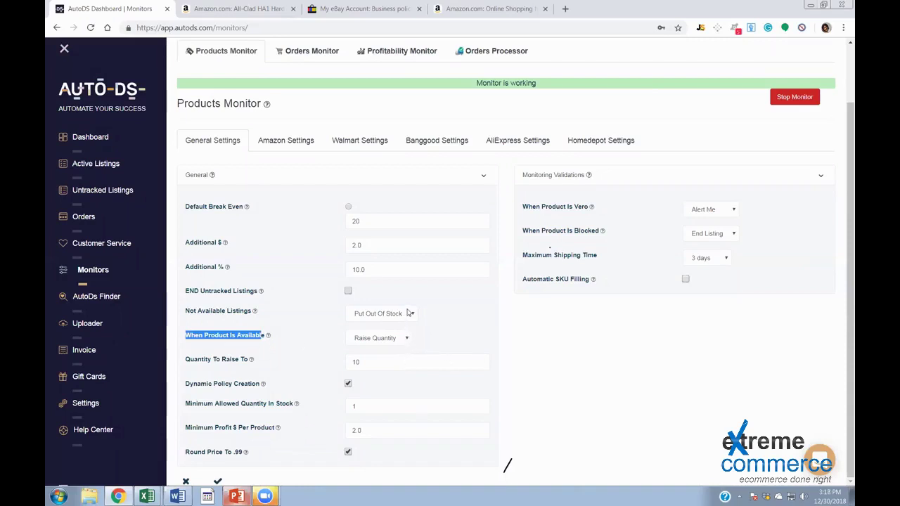
pyautogui.click(410, 344)
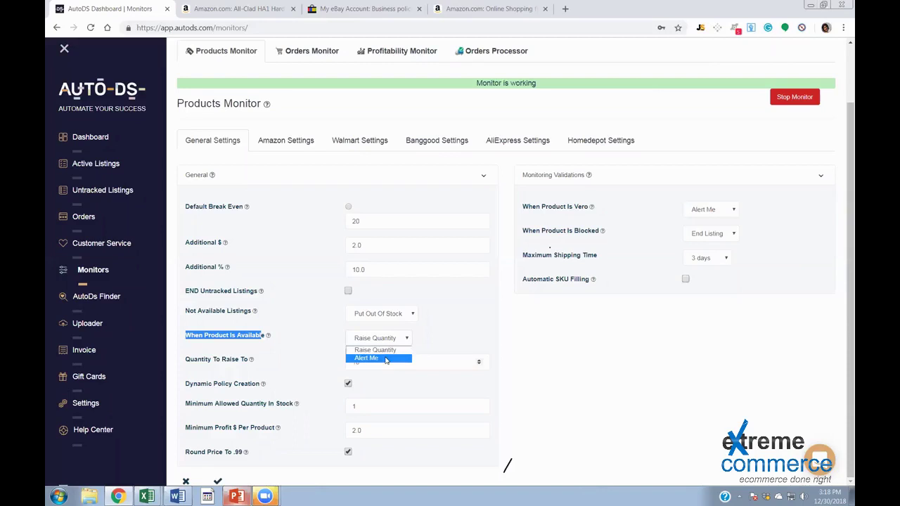
pyautogui.click(478, 341)
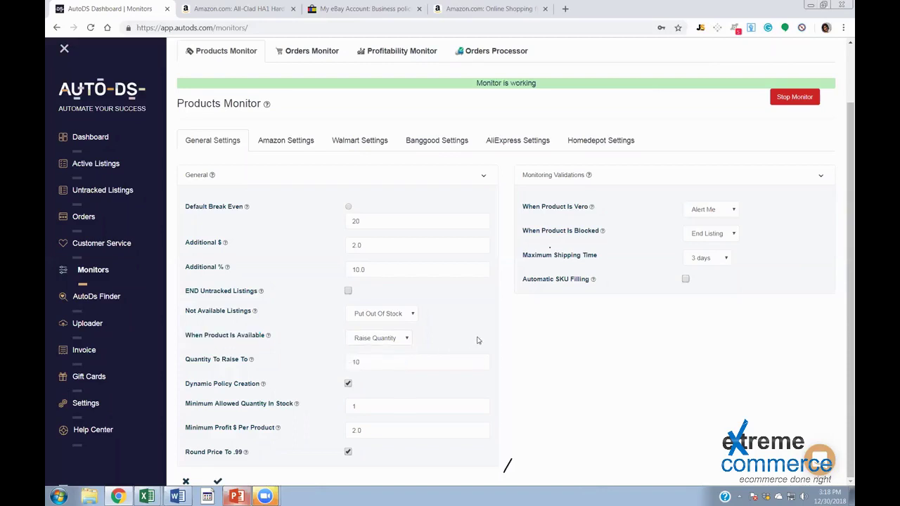
pyautogui.click(379, 341)
pyautogui.press('Escape')
# Review the Quantity To Raise To setting in the general monitor settings
pyautogui.press('Tab')
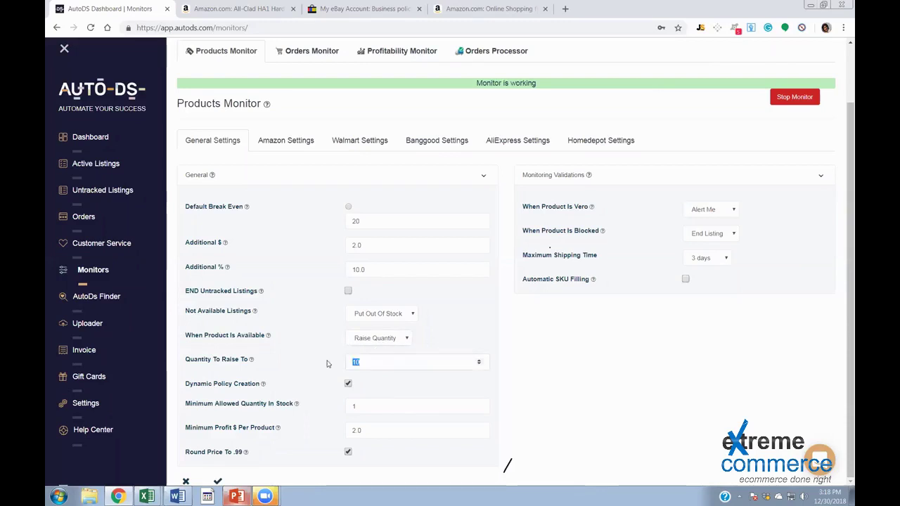
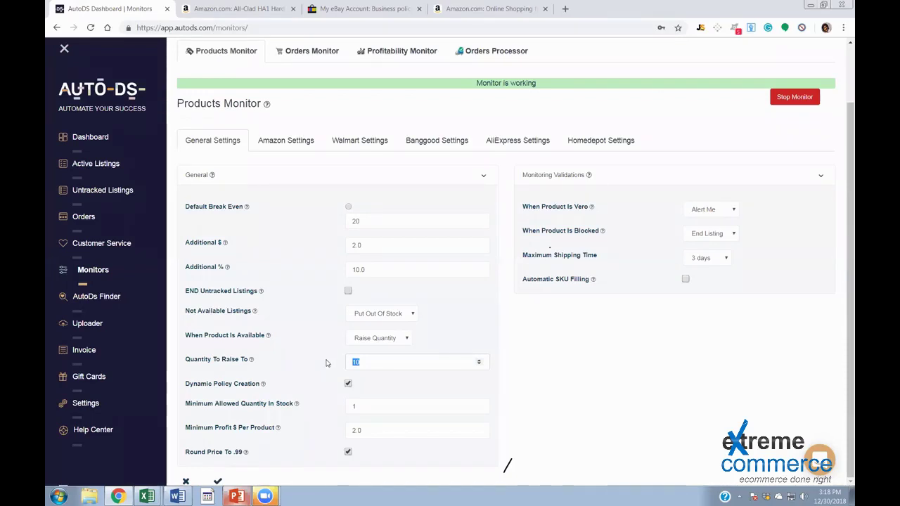
pyautogui.click(378, 363)
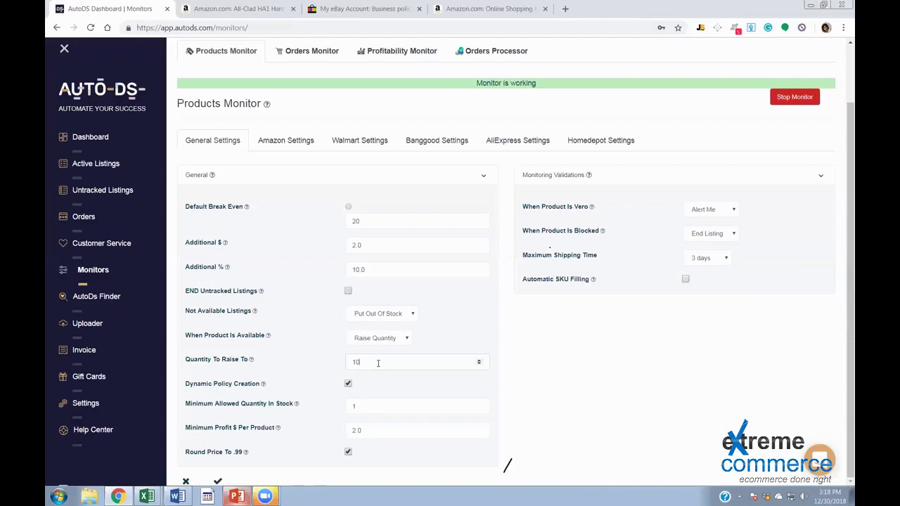
pyautogui.click(378, 363)
pyautogui.click(378, 363)
pyautogui.moveTo(171, 362); pyautogui.dragTo(329, 360)
pyautogui.click(368, 361)
pyautogui.moveTo(368, 360); pyautogui.dragTo(334, 364)
# Set Minimum Allowed Quantity In Stock to 5 and check the stock status on the Amazon frying pan page
pyautogui.click(387, 406)
pyautogui.moveTo(183, 405); pyautogui.dragTo(306, 412)
pyautogui.doubleClick(361, 406)
pyautogui.write('5')
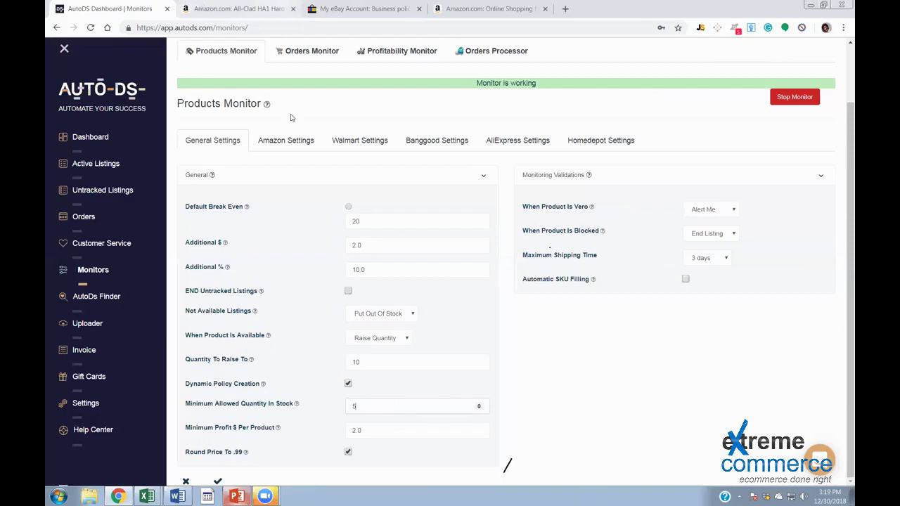
pyautogui.hotkey('ctrl', 'Tab')
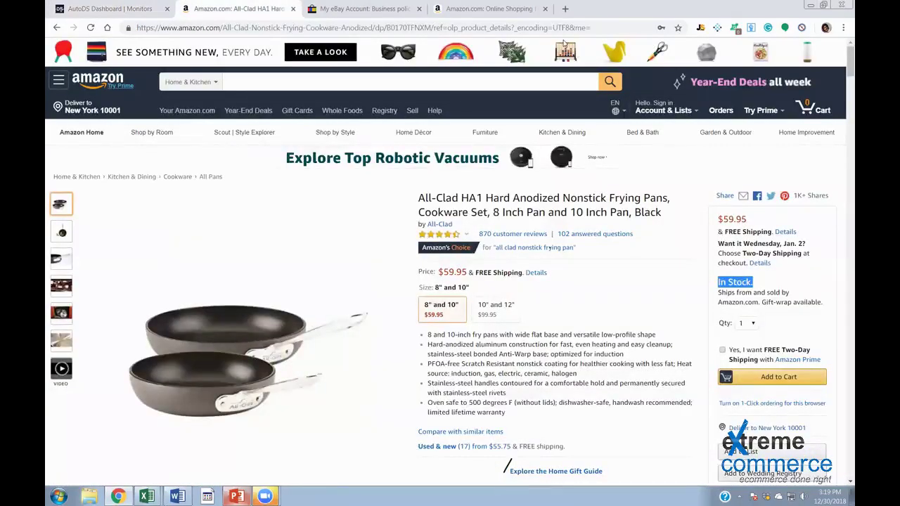
pyautogui.hotkey('ctrl', 'shift', 'Tab')
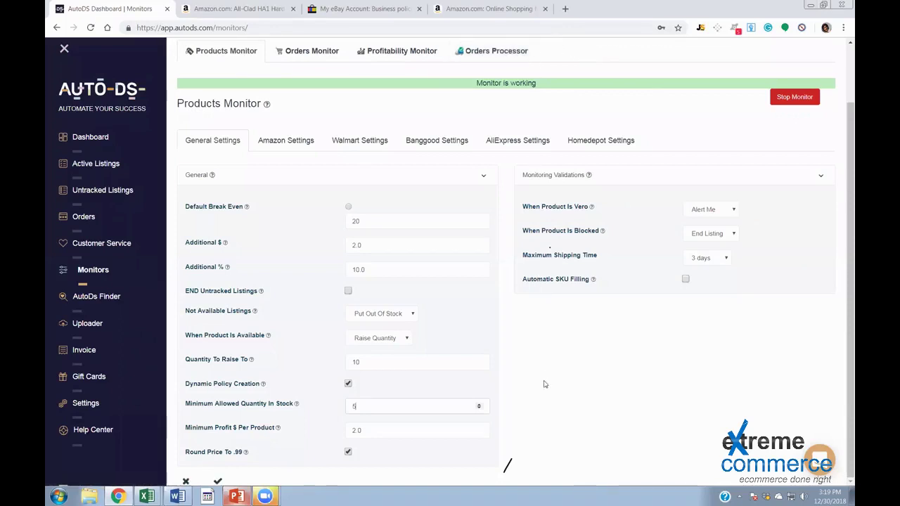
# Review the minimum stock and Minimum Profit $ Per Product settings, and open the AutoDS dashboard
pyautogui.click(360, 430)
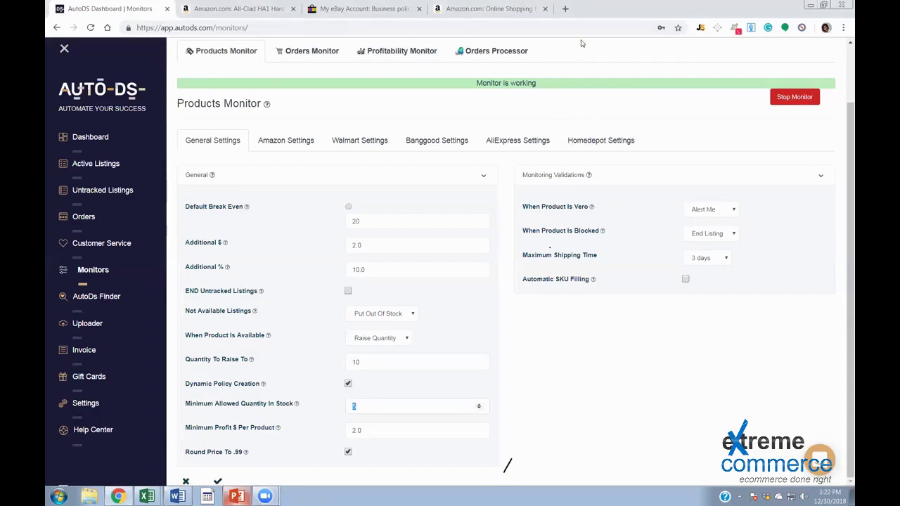
pyautogui.click(381, 406)
pyautogui.press('Tab')
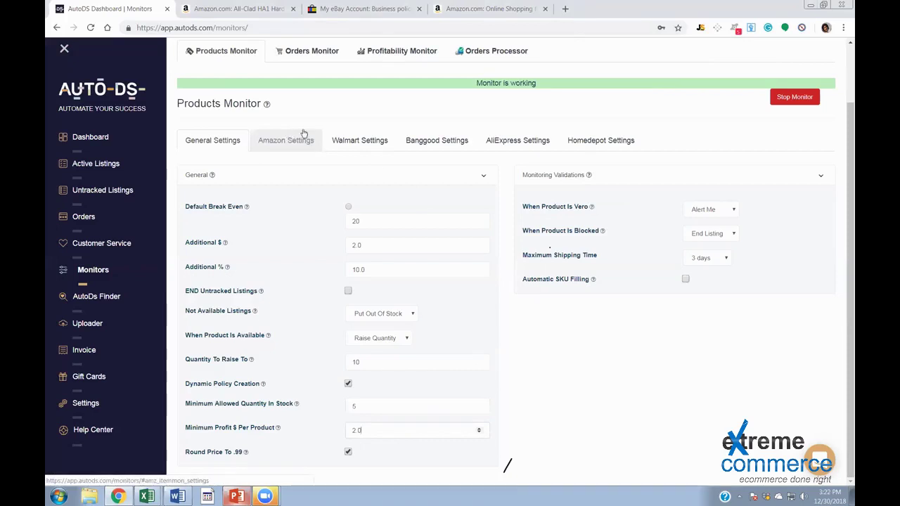
pyautogui.click(115, 144)
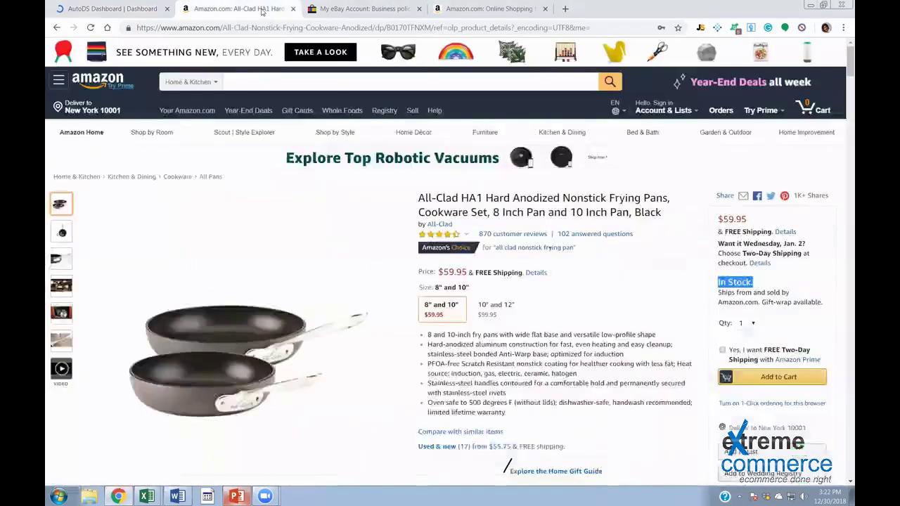
# Switch to Amazon and search Home & Kitchen for "boxing ball with string"
pyautogui.click(261, 10)
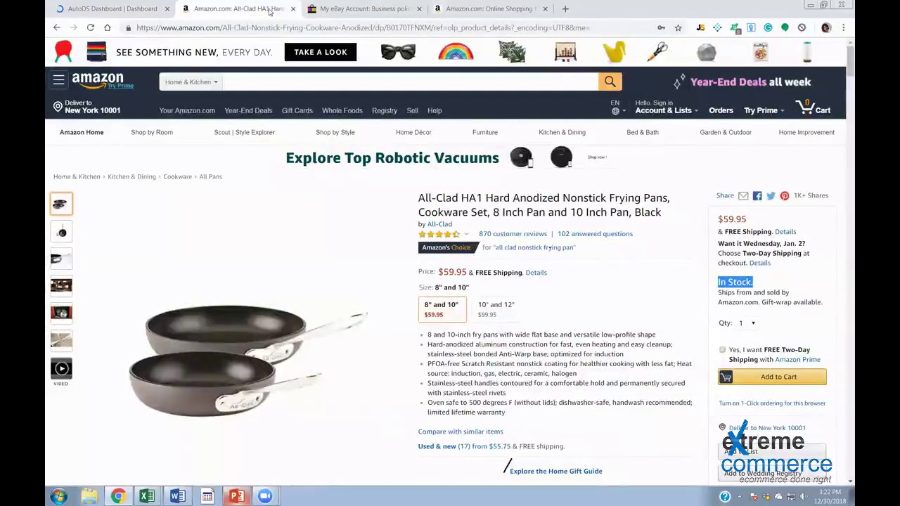
pyautogui.click(262, 95)
pyautogui.write('b')
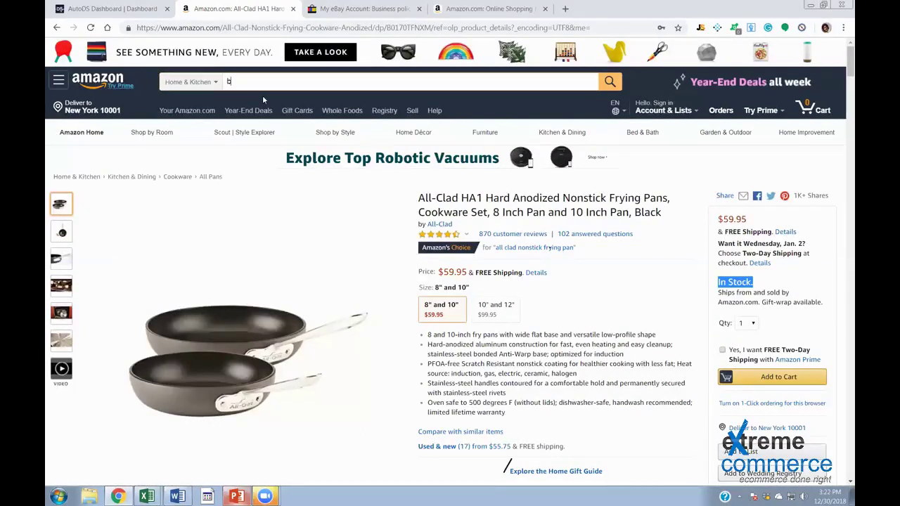
pyautogui.write('oxing')
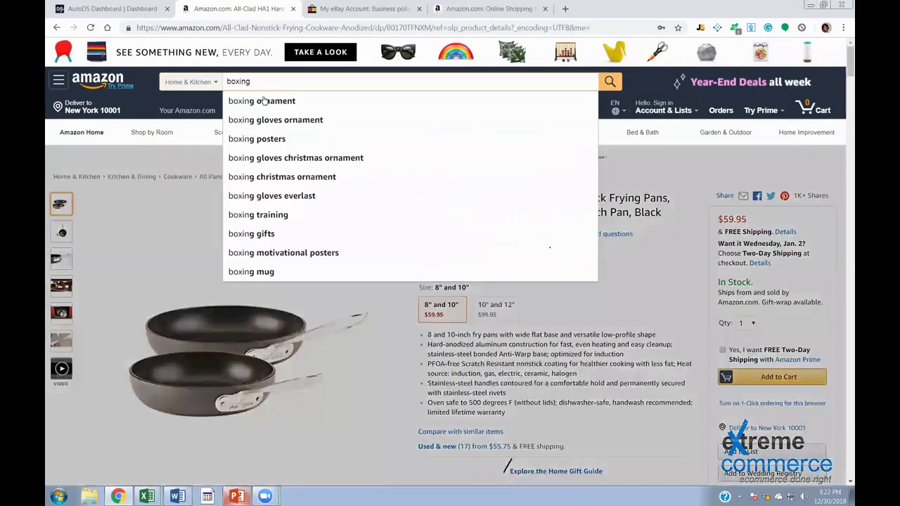
pyautogui.write(' ball with ')
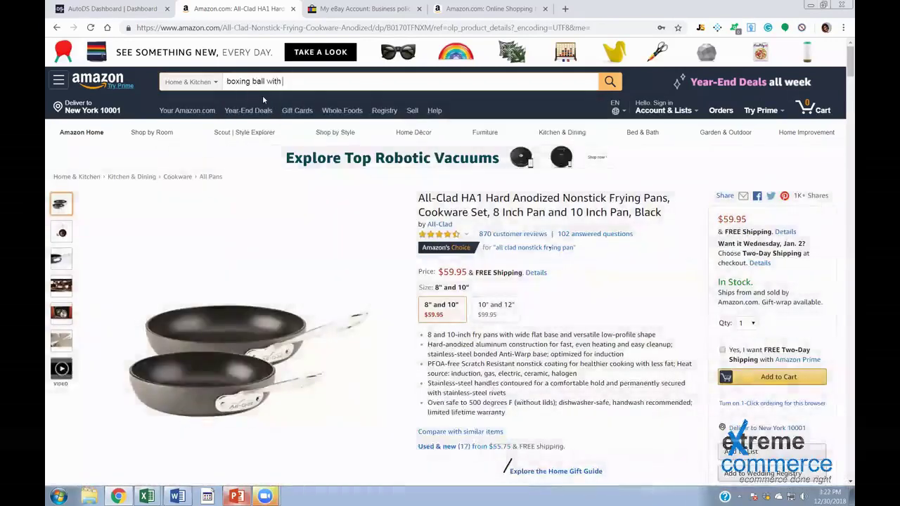
pyautogui.write('string')
pyautogui.press('Return')
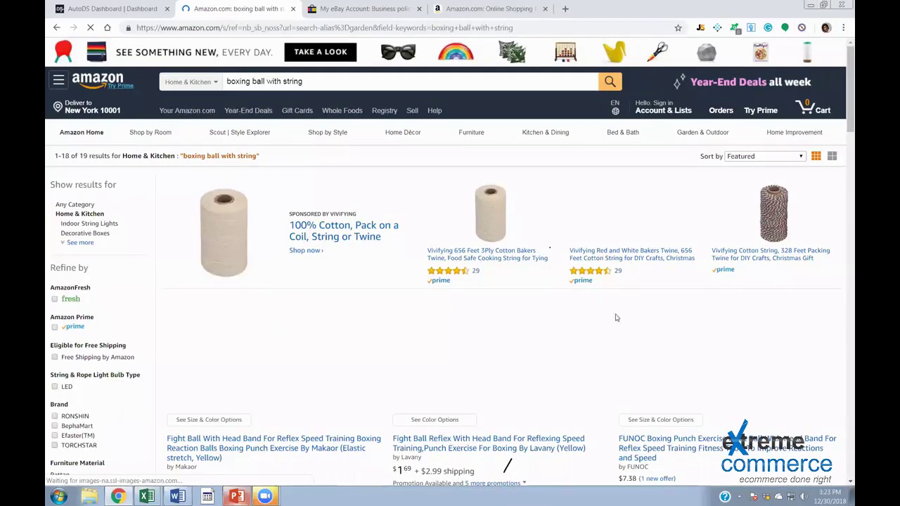
# Browse the boxing ball results, view the FUNOC fight ball product page, and return to the All-Clad frying pan page
pyautogui.scroll(-5, 618, 340)
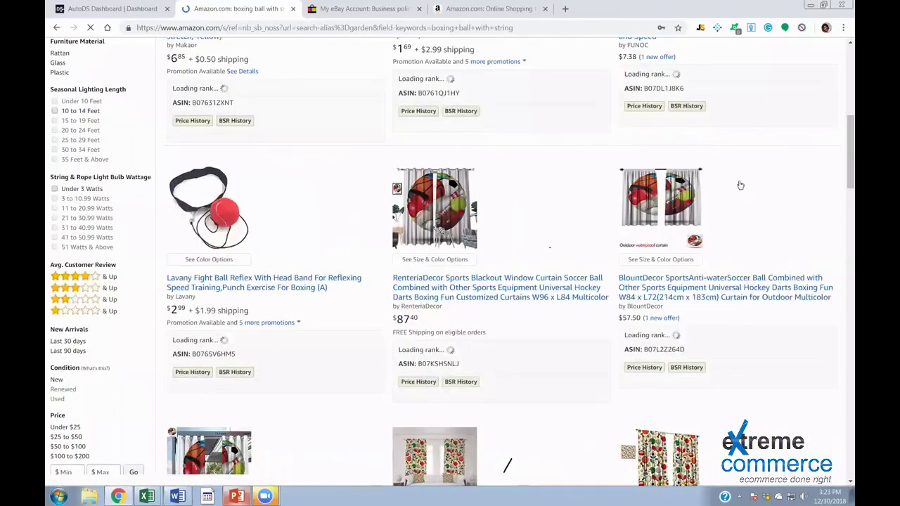
pyautogui.scroll(2, 708, 184)
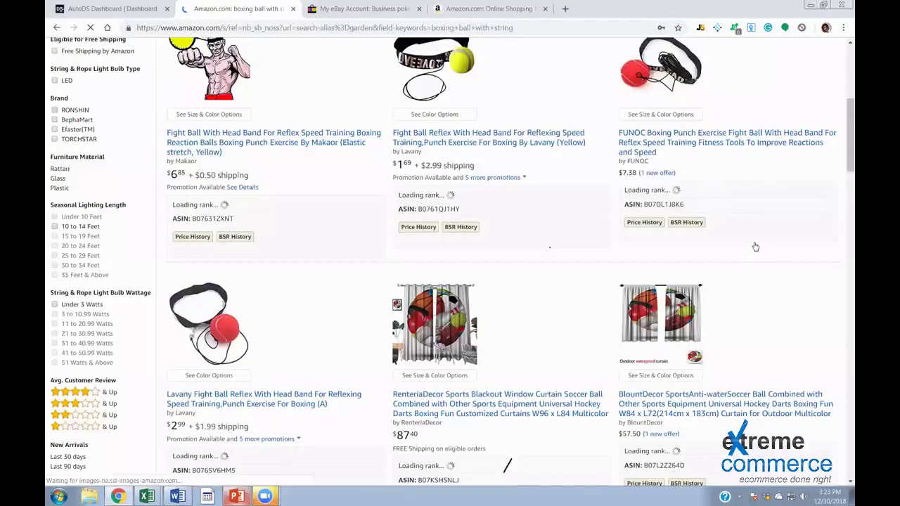
pyautogui.scroll(1, 755, 246)
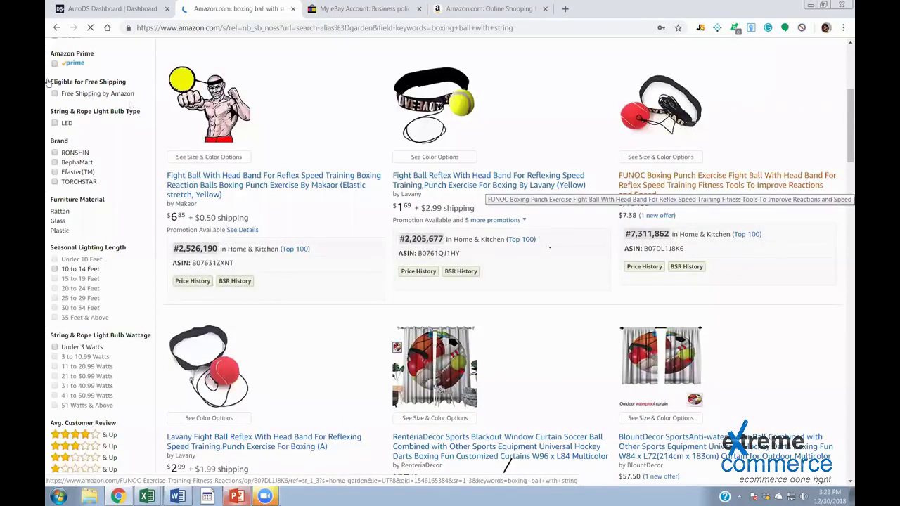
pyautogui.scroll(-3, 451, 287)
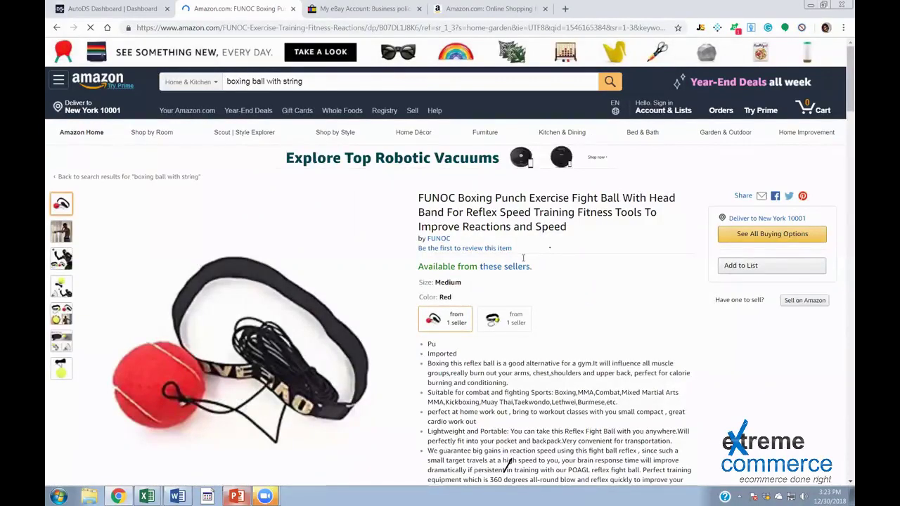
pyautogui.scroll(-1, 352, 141)
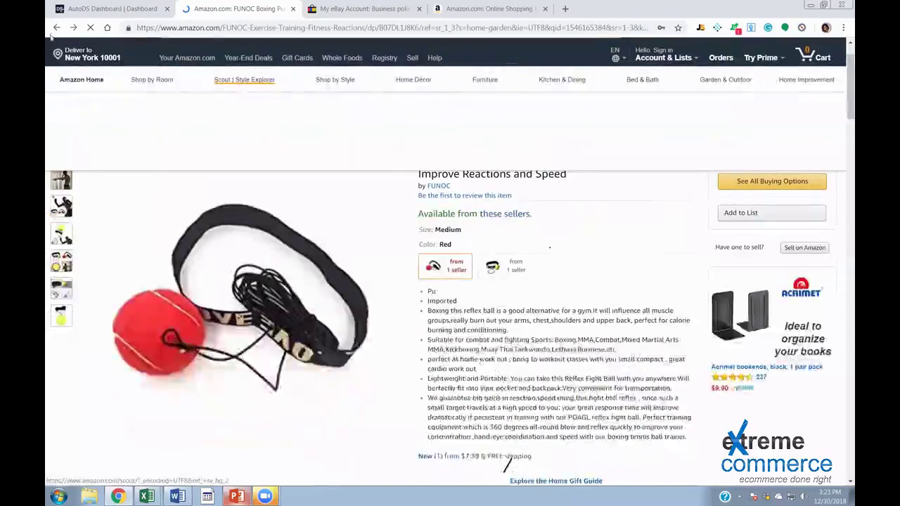
pyautogui.scroll(-3, 450, 232)
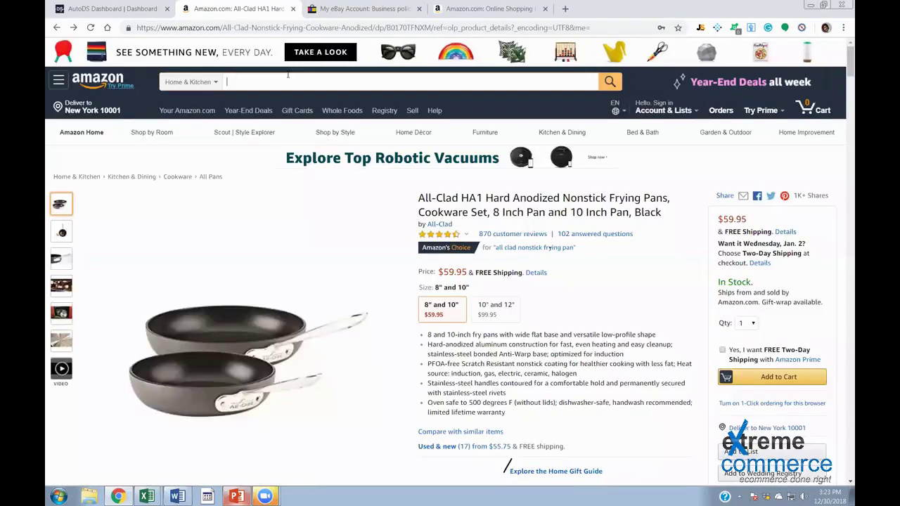
# Search Amazon's Home & Kitchen department for "straw"
pyautogui.write('Co')
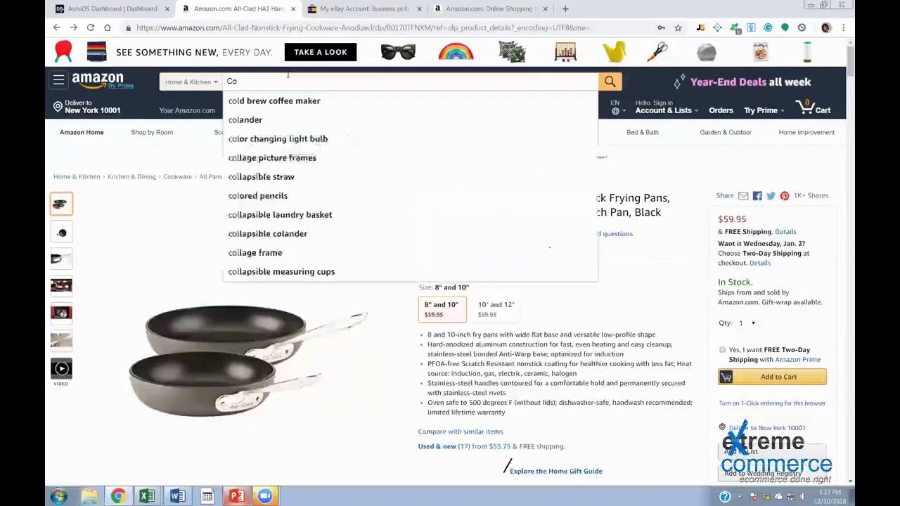
pyautogui.write('llor')
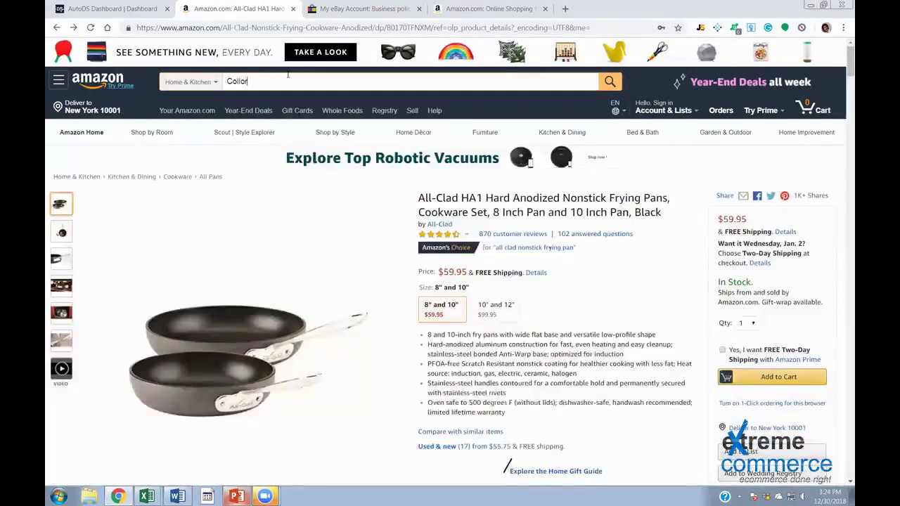
pyautogui.hotkey('ctrl', 'a')
pyautogui.write('ste')
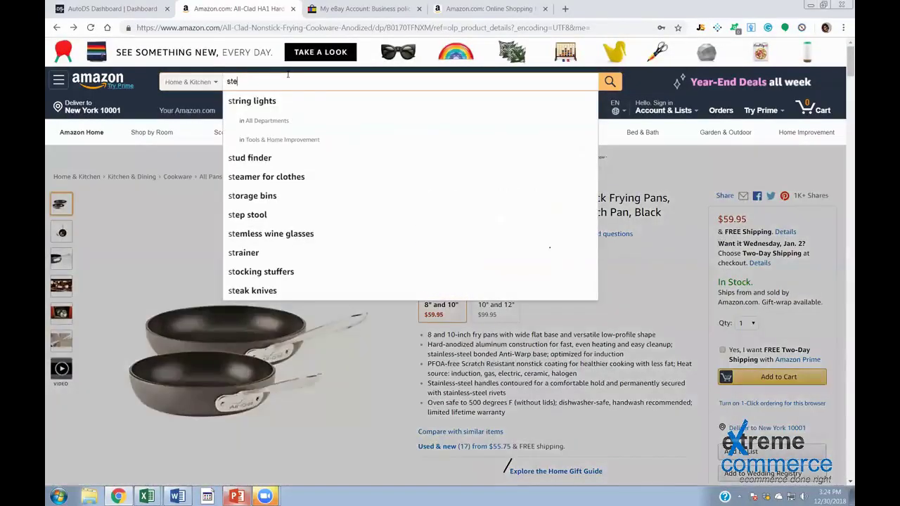
pyautogui.press('BackSpace')
pyautogui.write('raw')
pyautogui.press('Return')
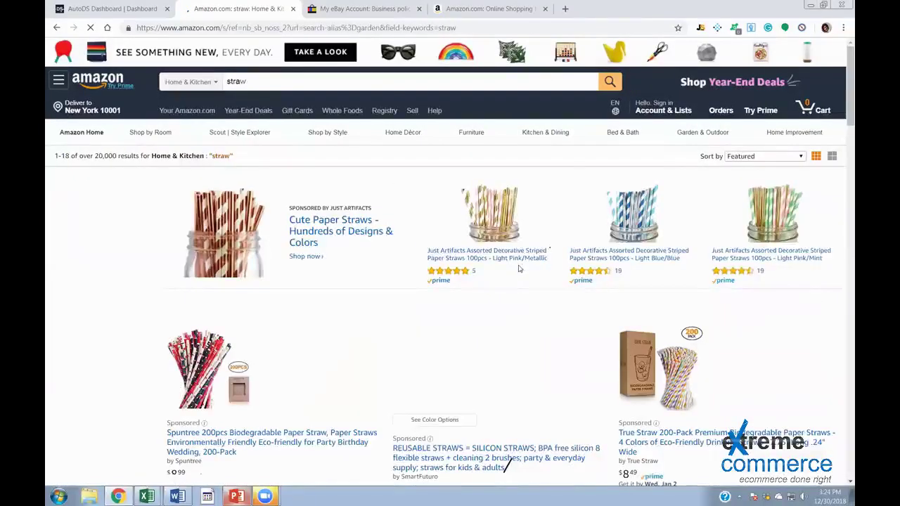
# Browse the straw results and open the True Straw 200-Pack Premium Biodegradable Paper Straws product page
pyautogui.scroll(-2, 519, 269)
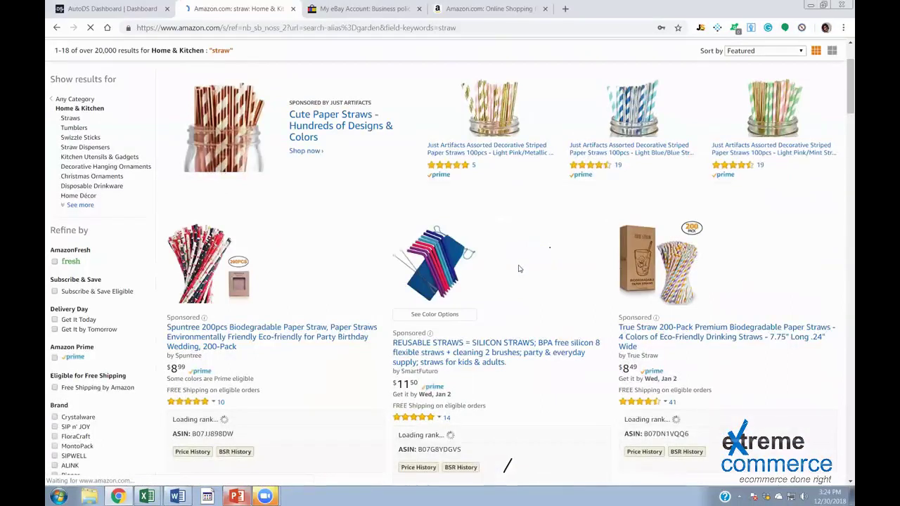
pyautogui.scroll(-1, 517, 269)
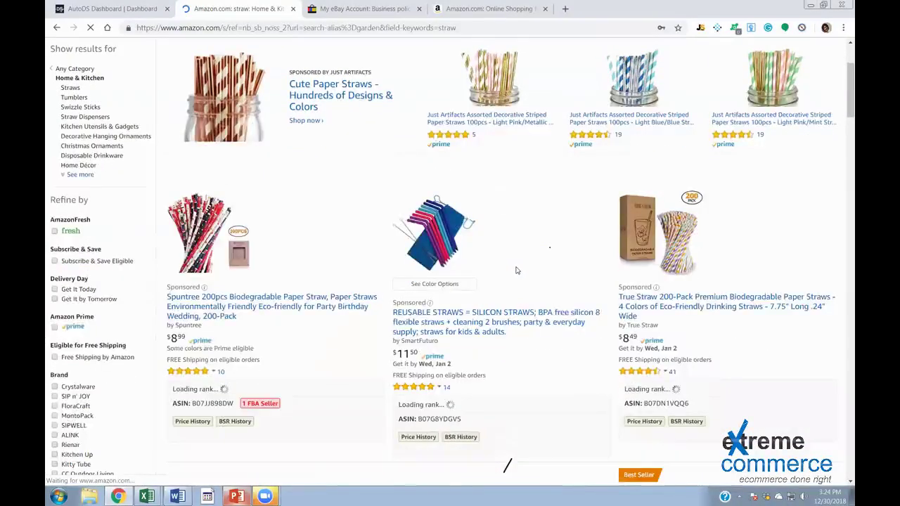
pyautogui.scroll(-1, 516, 270)
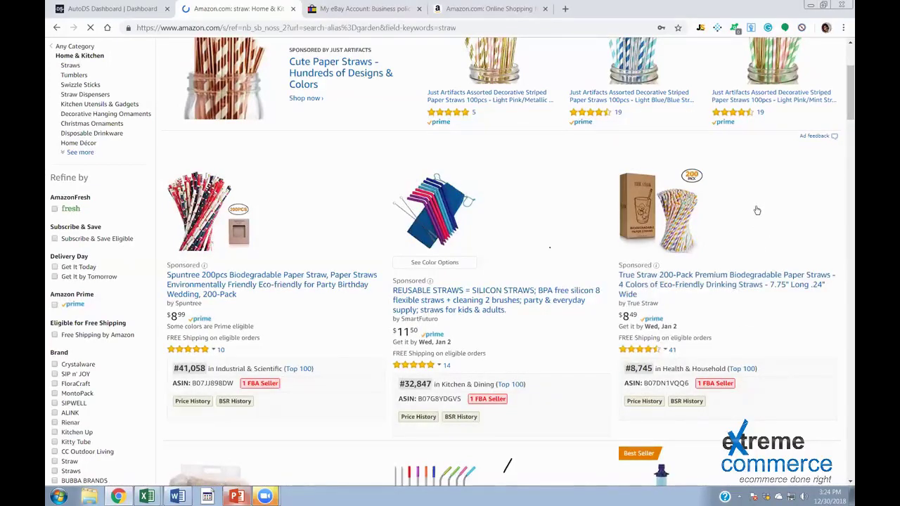
pyautogui.moveTo(828, 261)
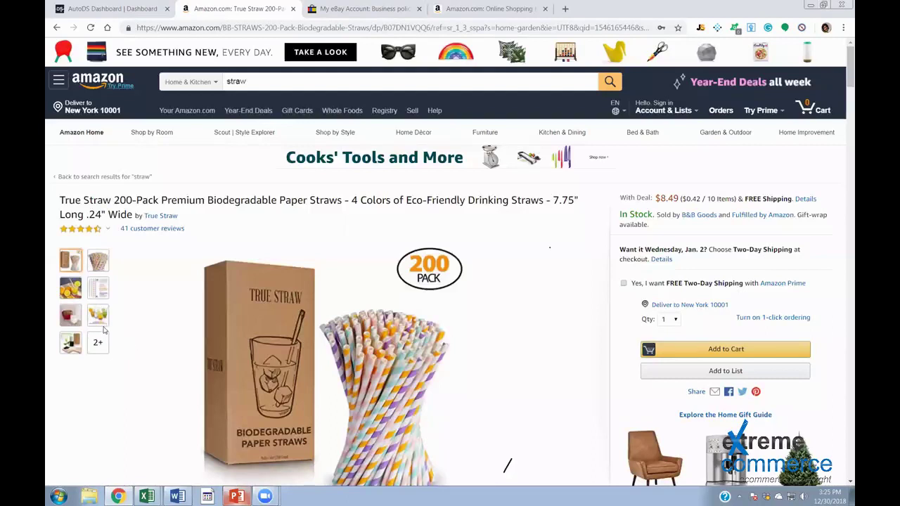
# Switch to the AutoDS Uploader and enter the Amazon URL of the True Straw product as the Product ID
pyautogui.hotkey('ctrl', 'shift', 'Tab')
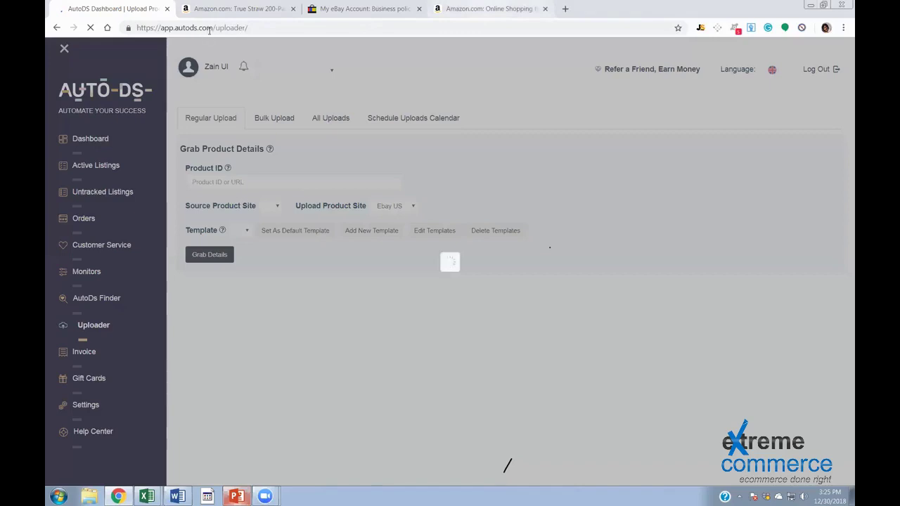
pyautogui.hotkey('ctrl', '4')
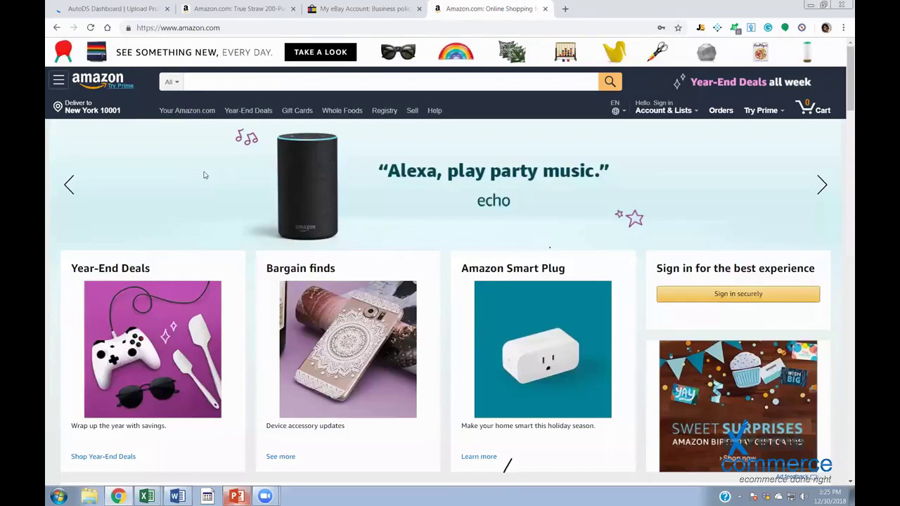
pyautogui.hotkey('ctrl', '1')
pyautogui.moveTo(179, 149); pyautogui.dragTo(265, 149)
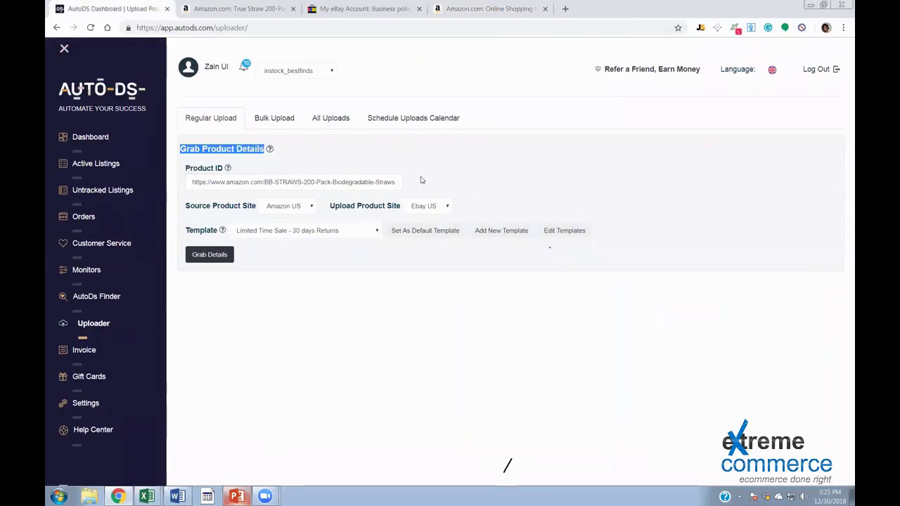
# Set the Source Product Site to Amazon US and the Upload Product Site to Ebay US, looking through the alternatives of each
pyautogui.moveTo(224, 206); pyautogui.dragTo(258, 206)
pyautogui.click(239, 213)
pyautogui.click(297, 209)
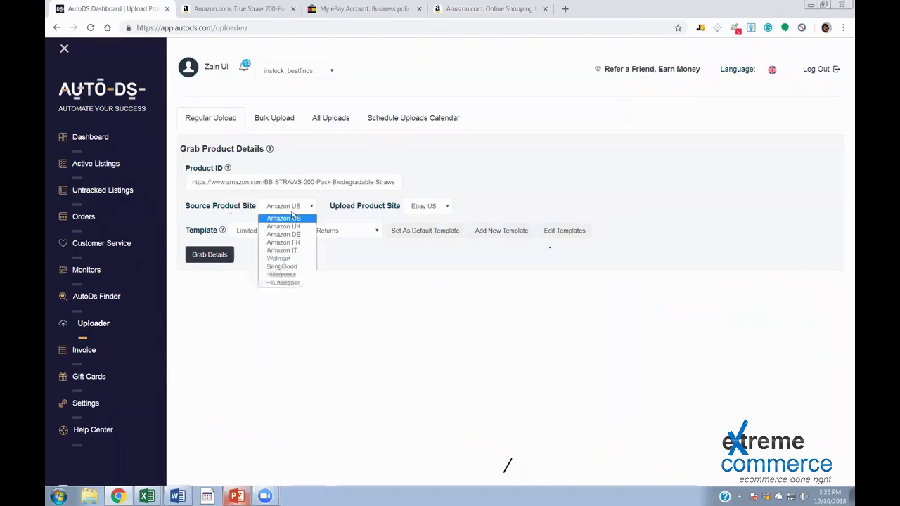
pyautogui.click(293, 219)
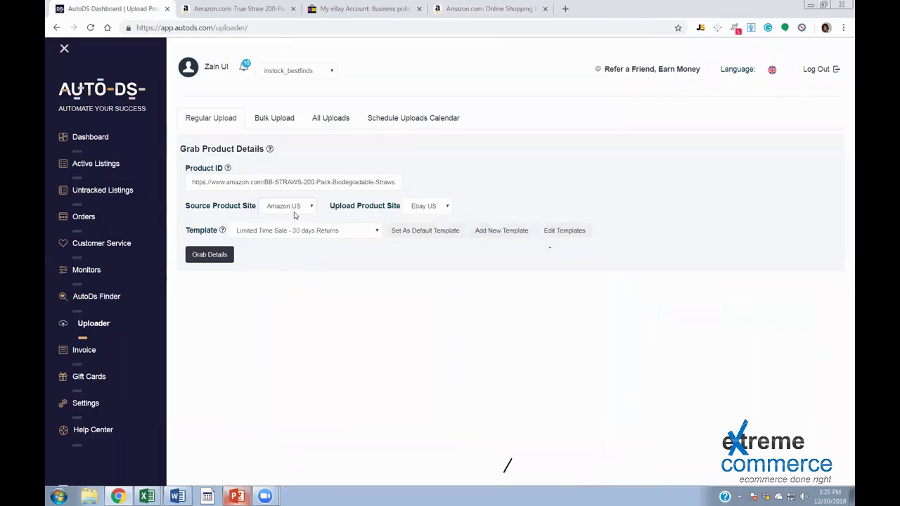
pyautogui.click(310, 216)
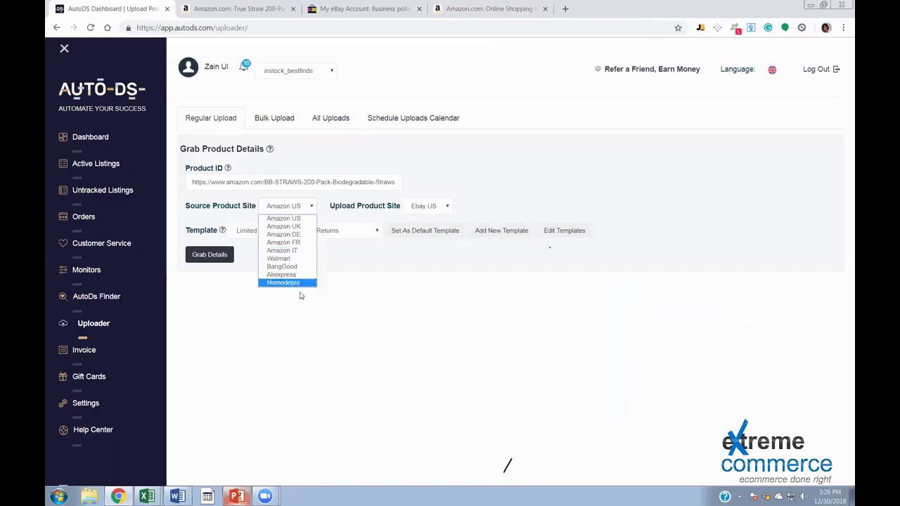
pyautogui.click(305, 208)
pyautogui.moveTo(188, 206); pyautogui.dragTo(260, 209)
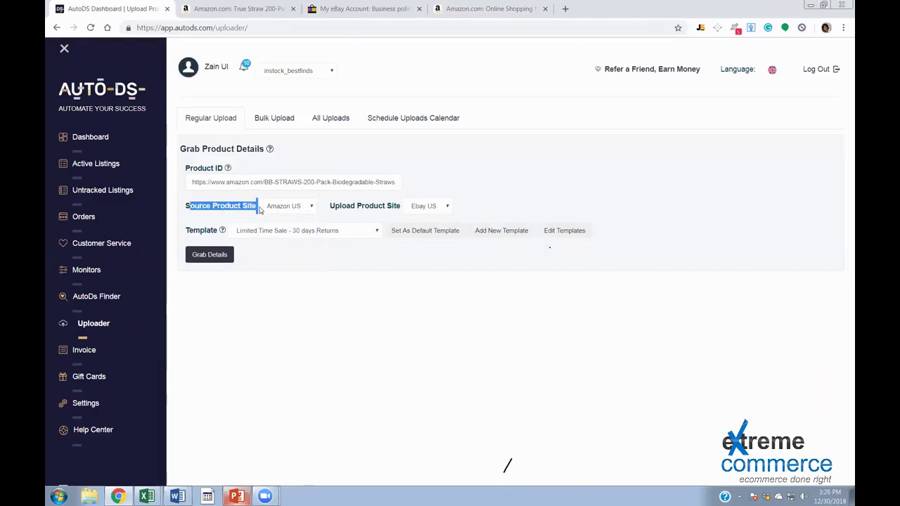
pyautogui.click(334, 211)
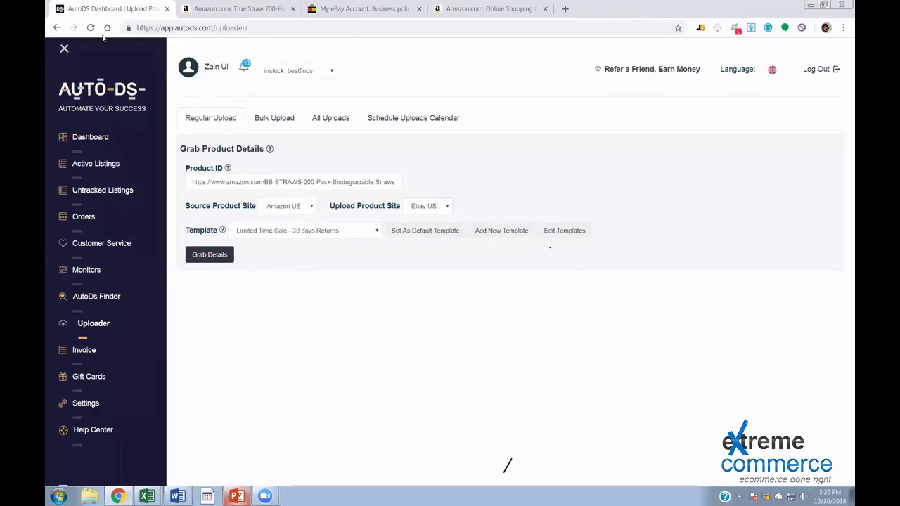
pyautogui.click(436, 206)
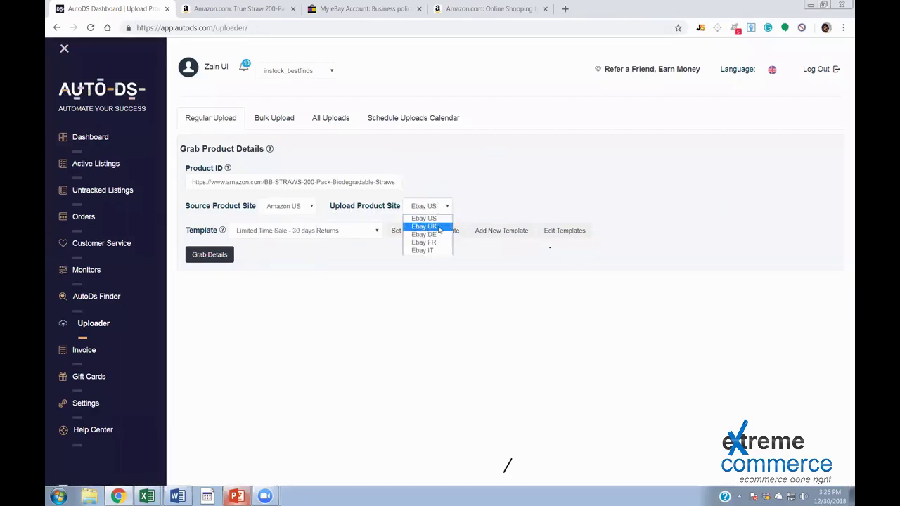
pyautogui.click(441, 205)
pyautogui.click(442, 205)
pyautogui.click(443, 206)
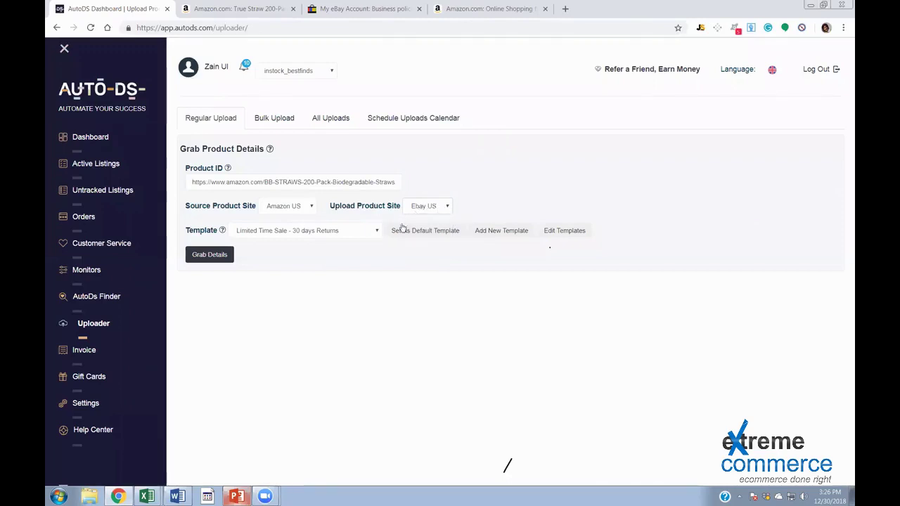
# Look through the available listing templates and select No template for the upload
pyautogui.click(378, 234)
pyautogui.click(425, 230)
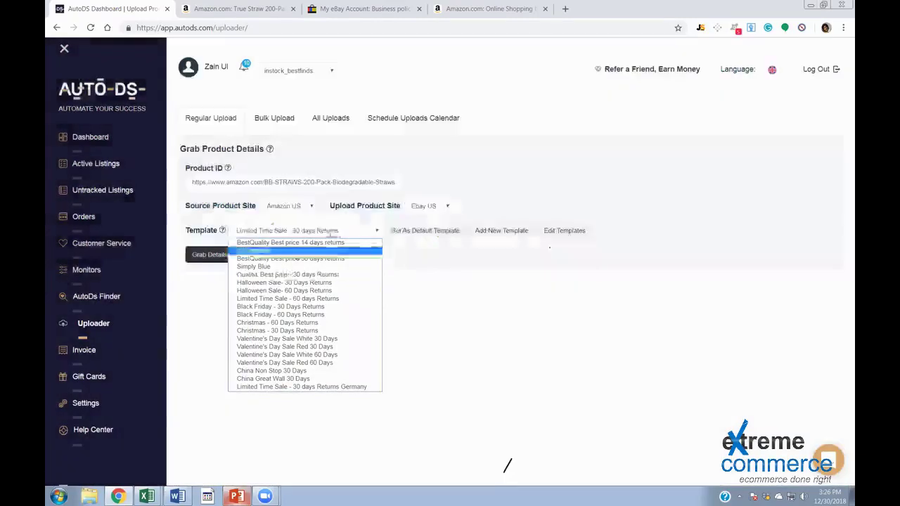
pyautogui.click(294, 251)
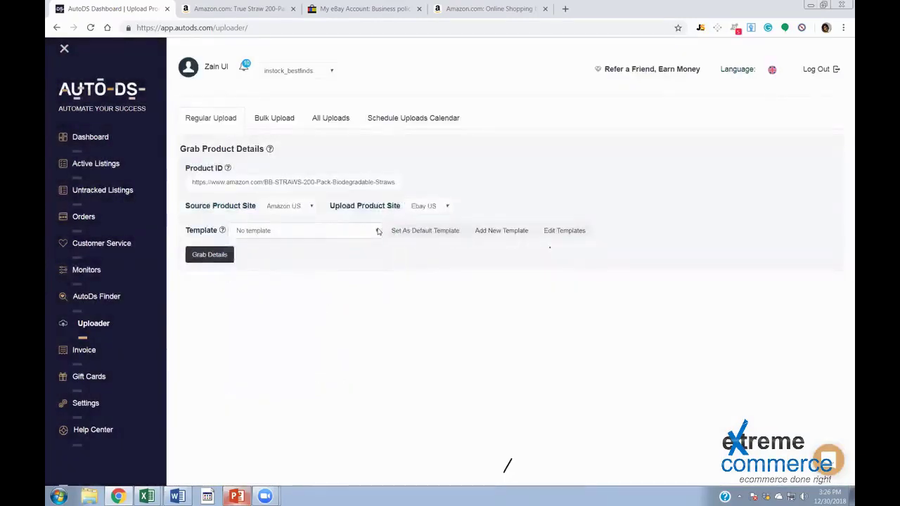
pyautogui.click(379, 230)
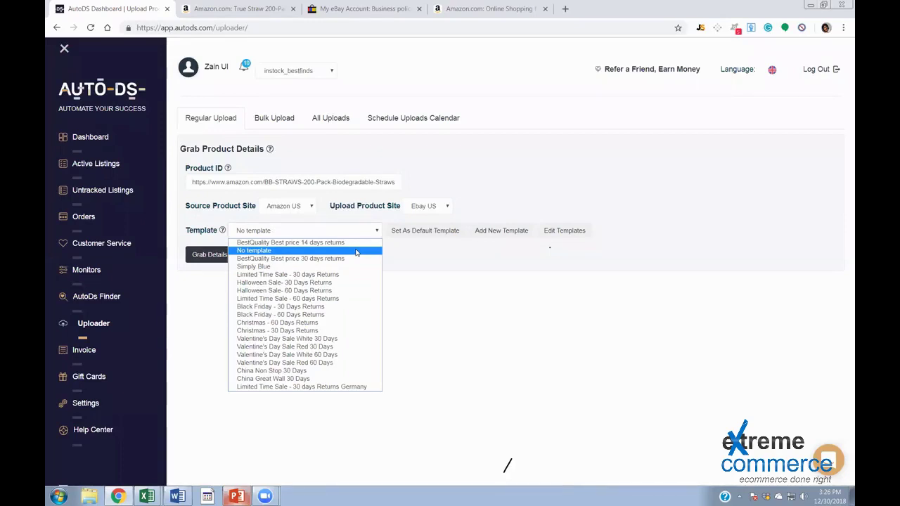
pyautogui.click(356, 252)
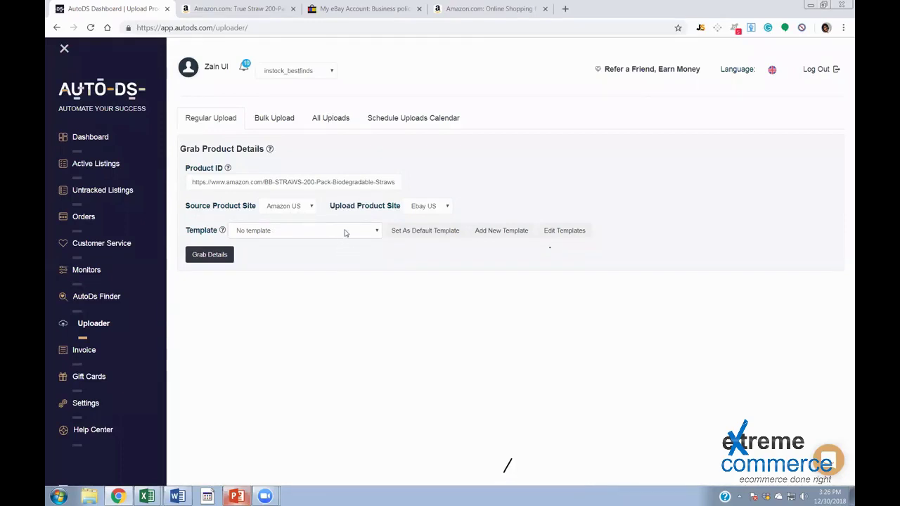
pyautogui.hotkey('alt', 'Down')
pyautogui.click(255, 252)
pyautogui.click(377, 232)
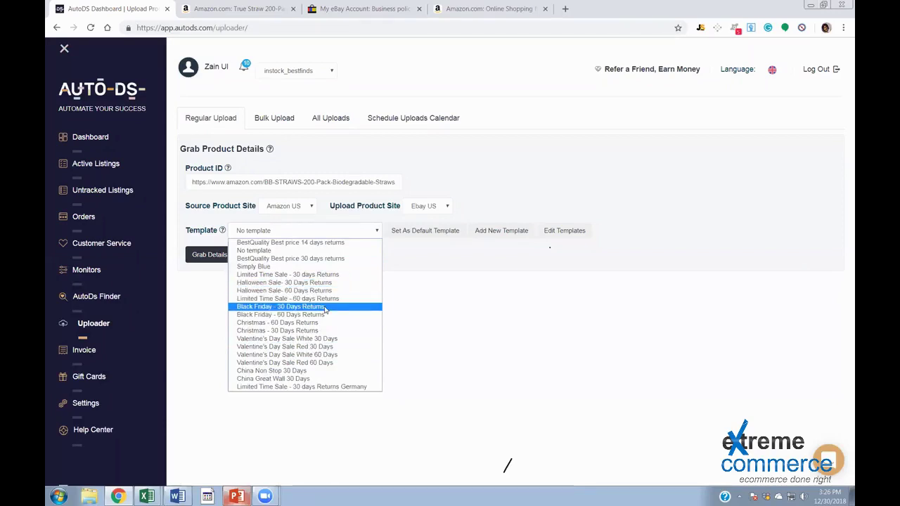
pyautogui.click(321, 253)
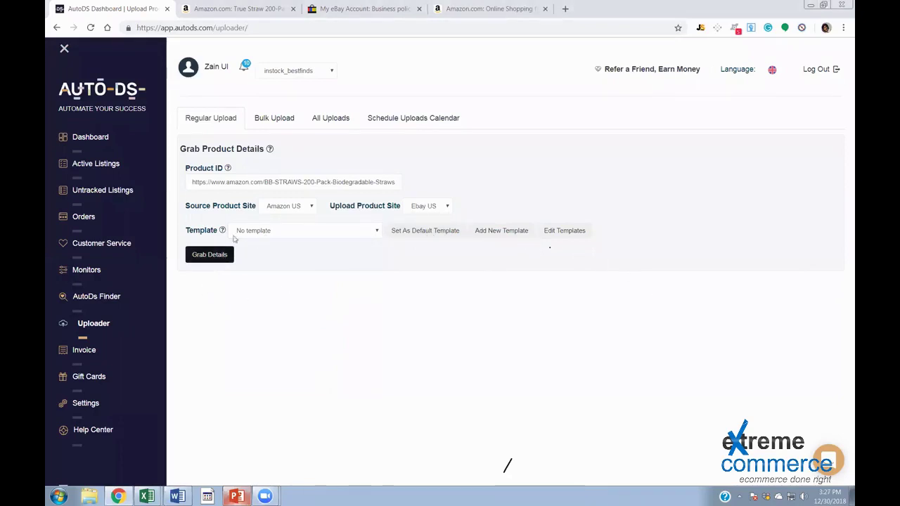
# Grab the straw product's details and check the Manufacturer, Model and Brand fields against the Amazon product page
pyautogui.click(460, 238)
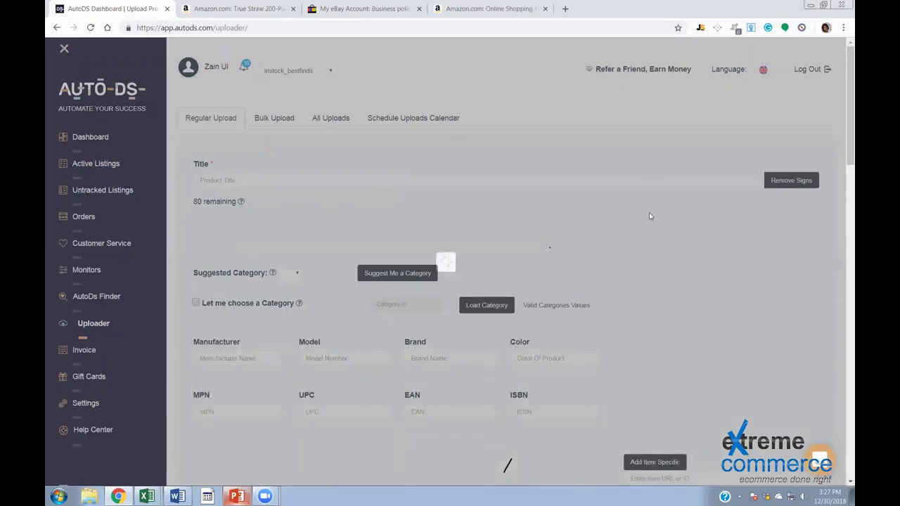
pyautogui.scroll(-2, 649, 208)
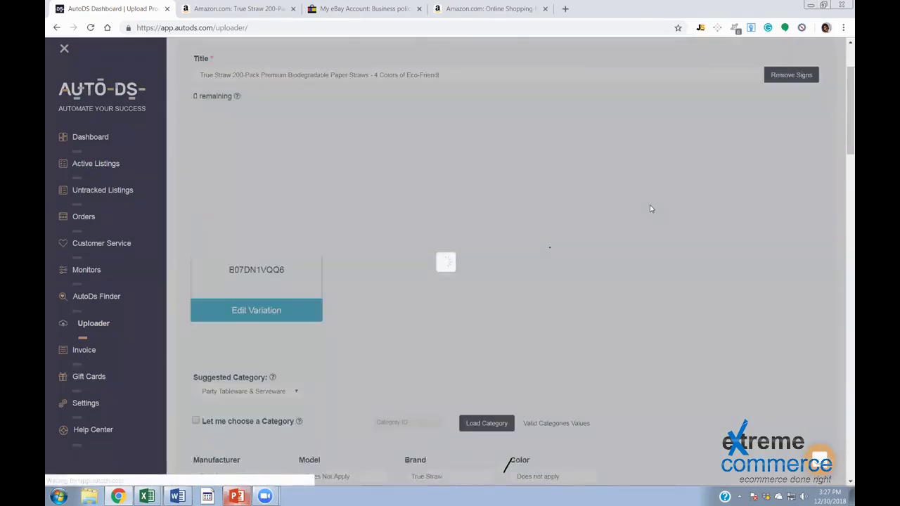
pyautogui.scroll(-2, 650, 209)
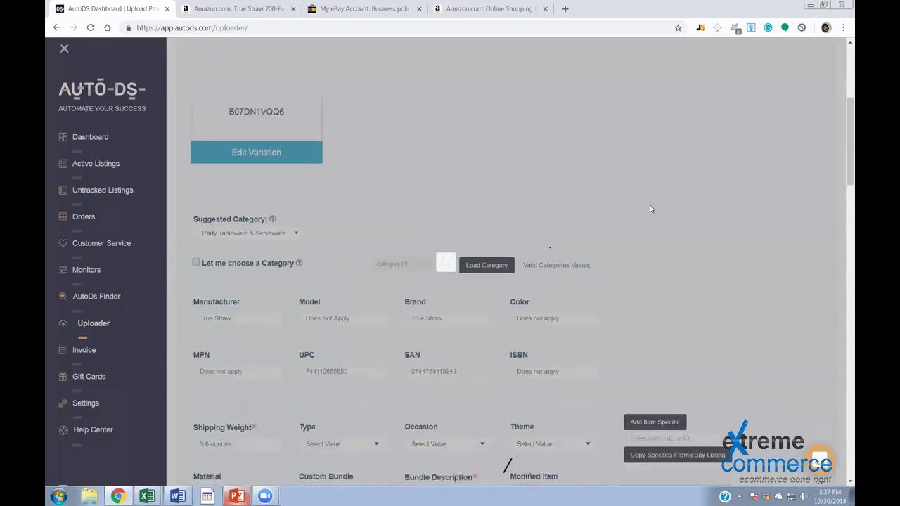
pyautogui.scroll(-1, 649, 206)
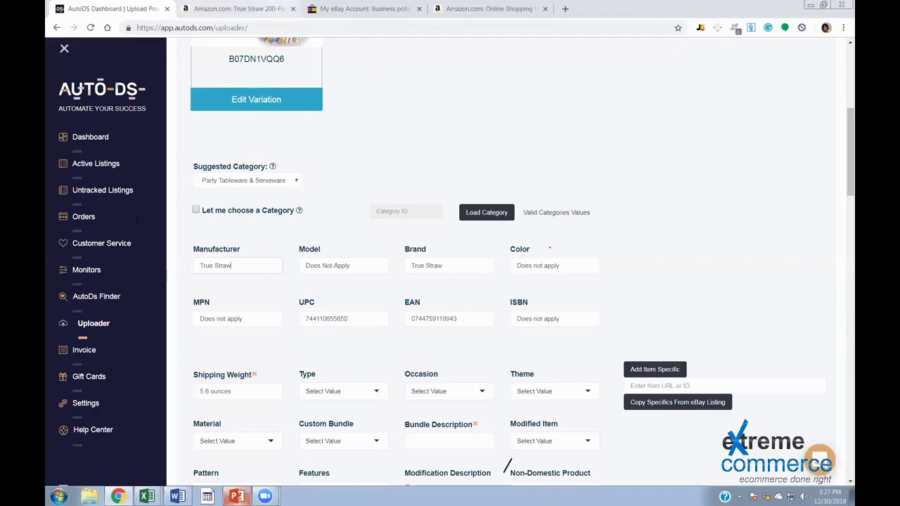
pyautogui.click(235, 8)
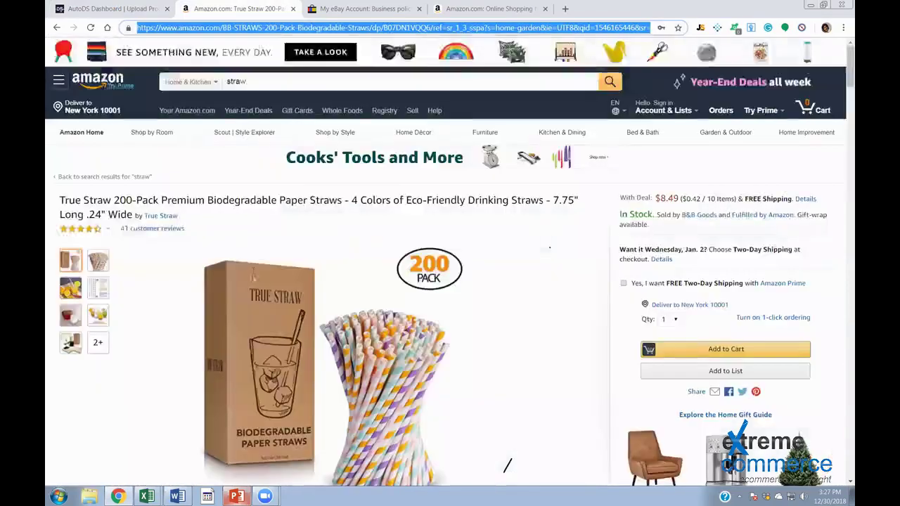
pyautogui.hotkey('ctrl', '1')
pyautogui.tripleClick(366, 266)
pyautogui.click(473, 266)
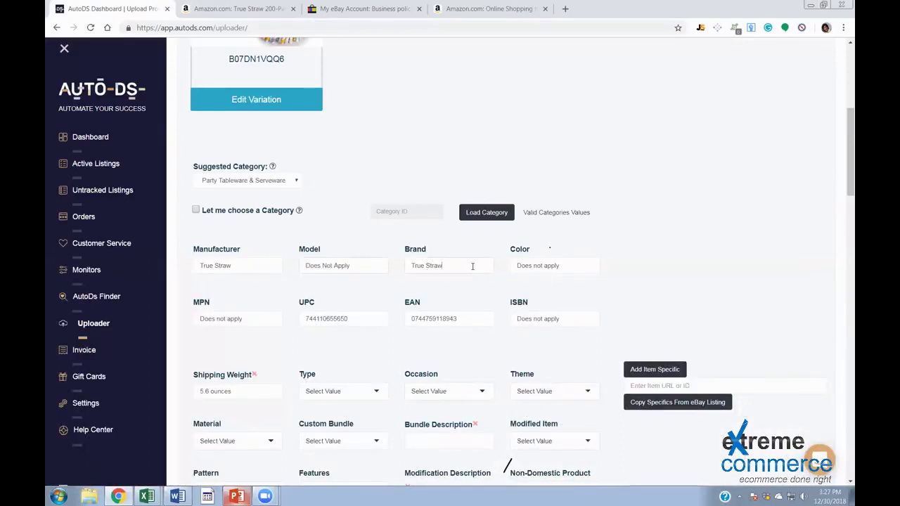
# Check the straws' colors on the Amazon page, set the Color field to Multi Color, and move on to the UPC field
pyautogui.click(574, 266)
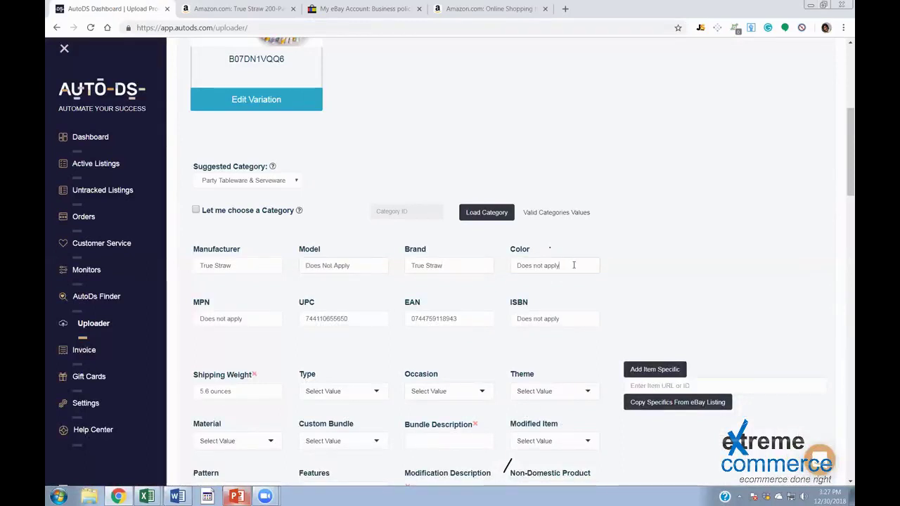
pyautogui.hotkey('ctrl', 'a')
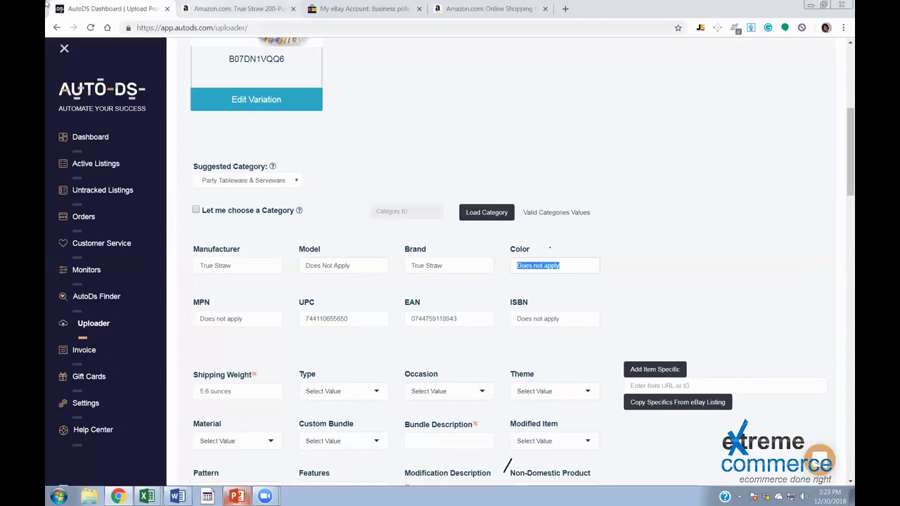
pyautogui.click(232, 9)
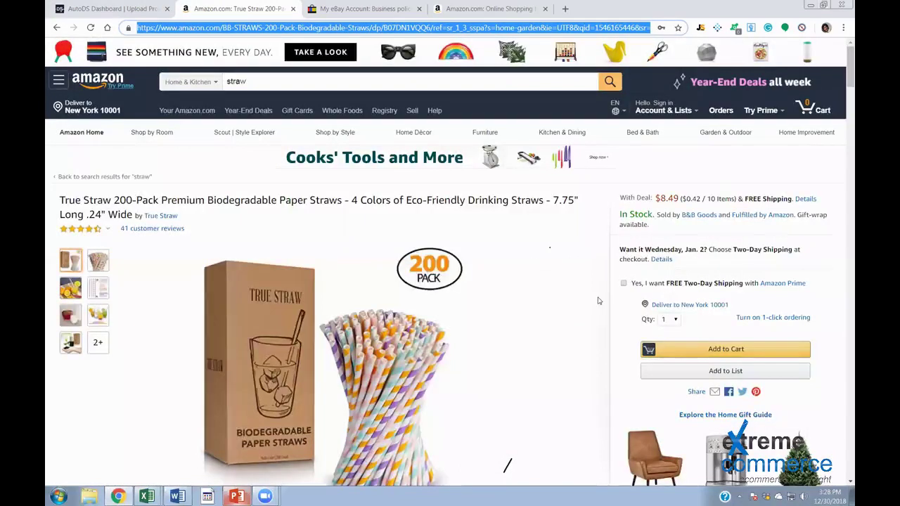
pyautogui.hotkey('ctrl', 'shift', 'Tab')
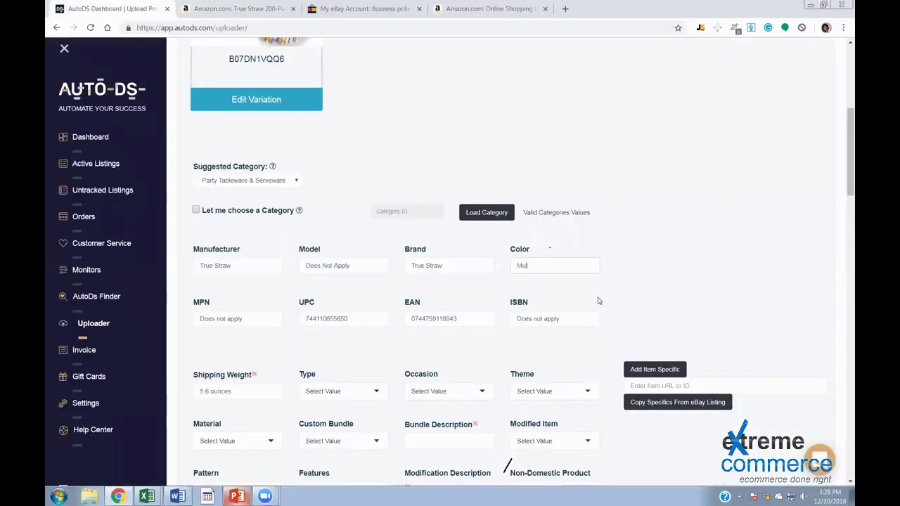
pyautogui.write('ti Color')
pyautogui.press('Tab')
pyautogui.press('Tab')
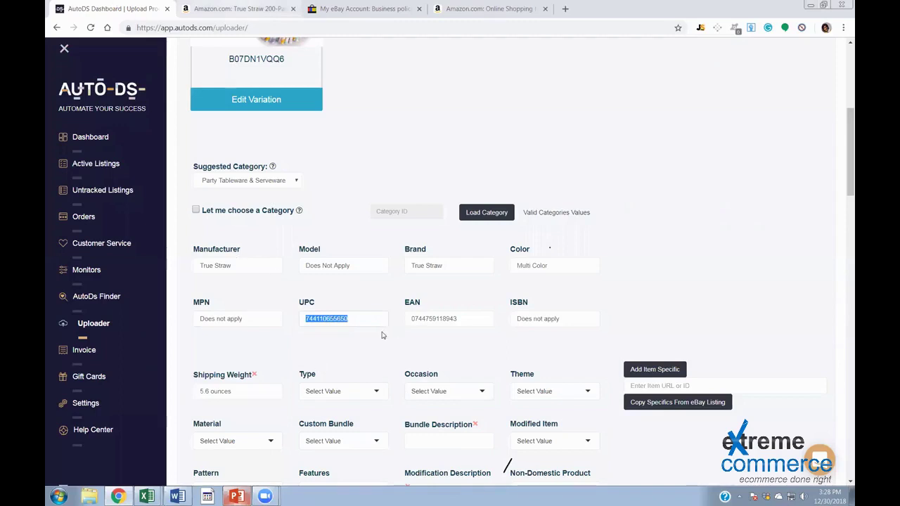
# Replace the UPC value with the MPN field's text, Does not apply
pyautogui.hotkey('ctrl', 'Tab')
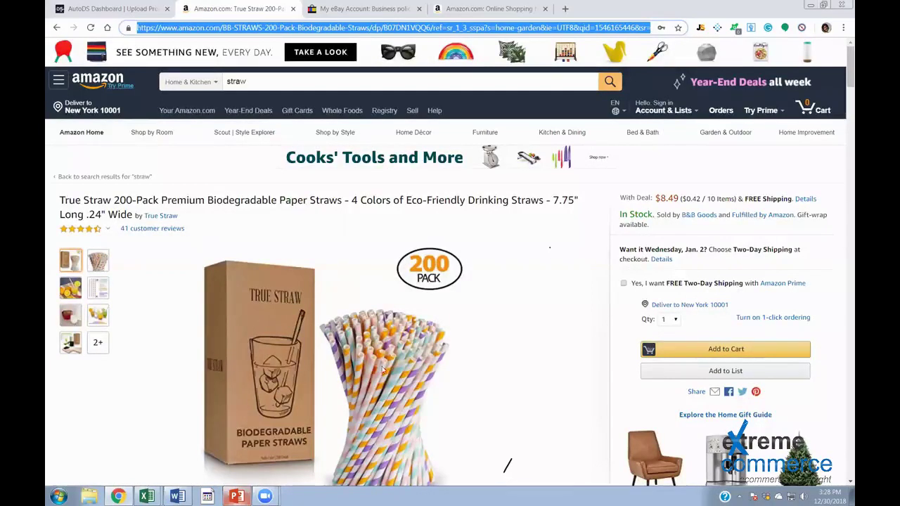
pyautogui.hotkey('ctrl', 'shift', 'Tab')
pyautogui.moveTo(200, 318); pyautogui.dragTo(289, 330)
pyautogui.hotkey('ctrl', 'c')
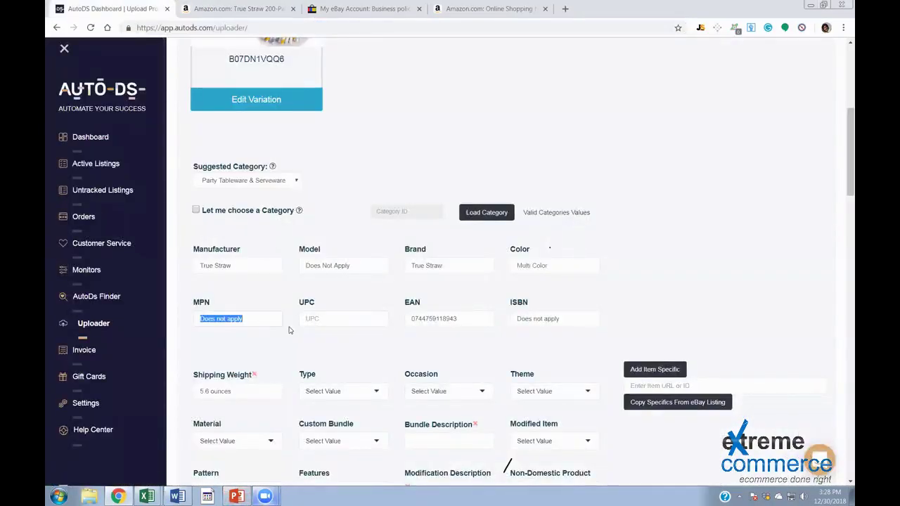
pyautogui.click(341, 320)
pyautogui.hotkey('ctrl', 'v')
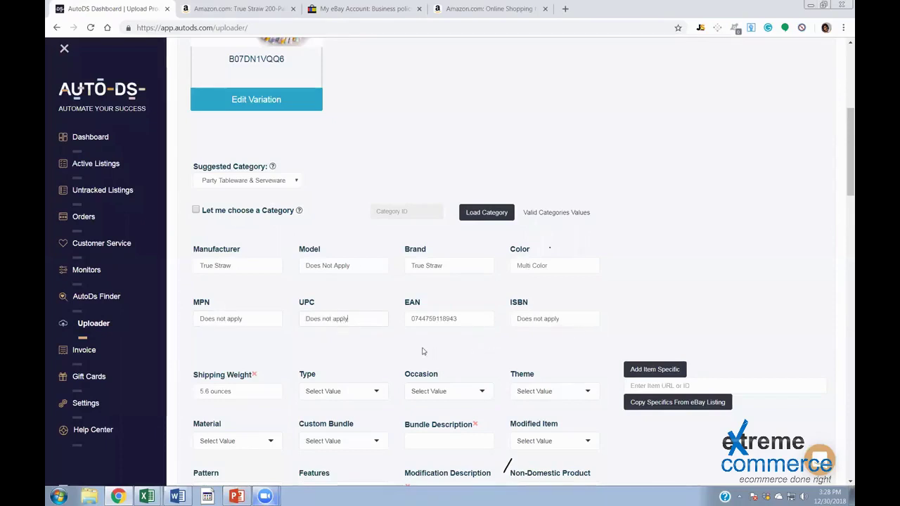
# Review the straw listing's item specifics, product photos, description text and mobile preview
pyautogui.scroll(-1, 324, 307)
pyautogui.scroll(-2, 295, 247)
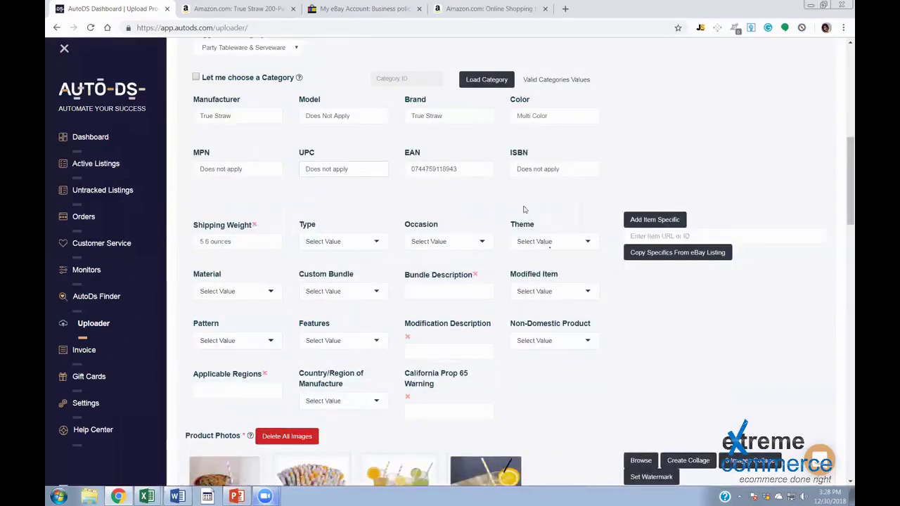
pyautogui.scroll(-1, 263, 313)
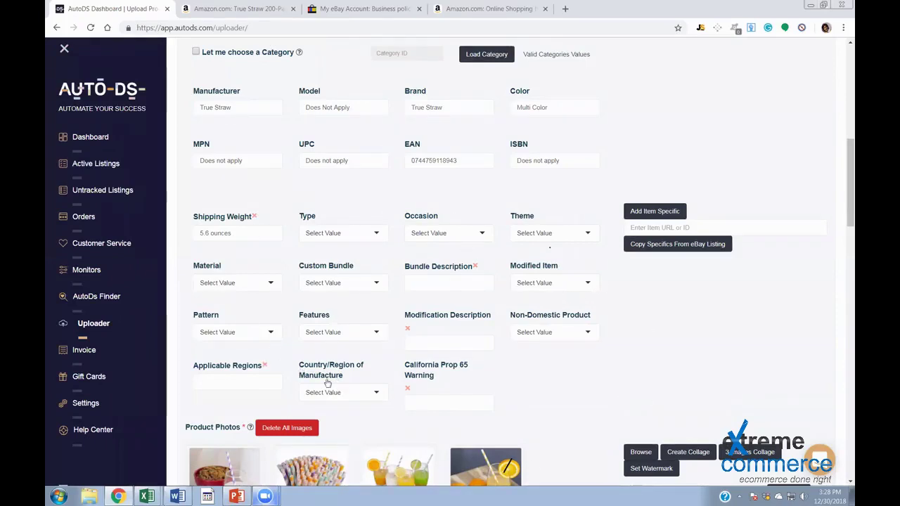
pyautogui.scroll(-2, 172, 274)
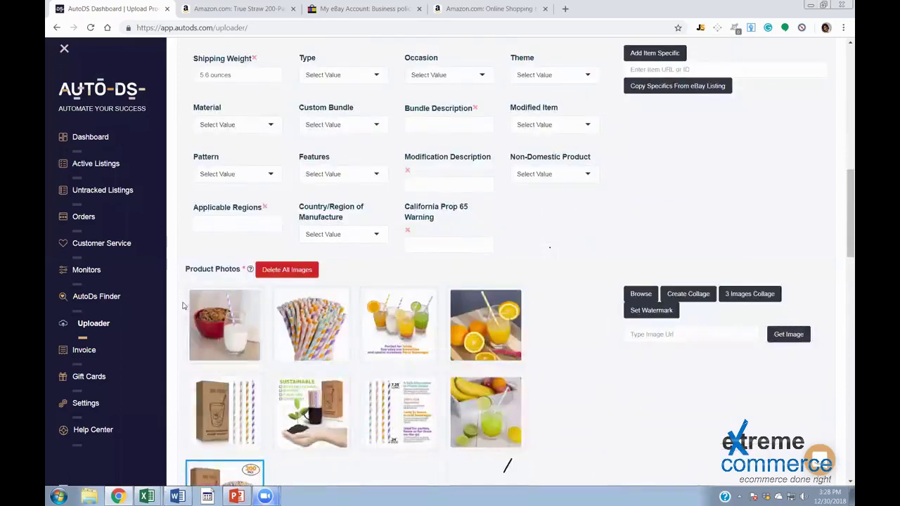
pyautogui.scroll(-2, 204, 360)
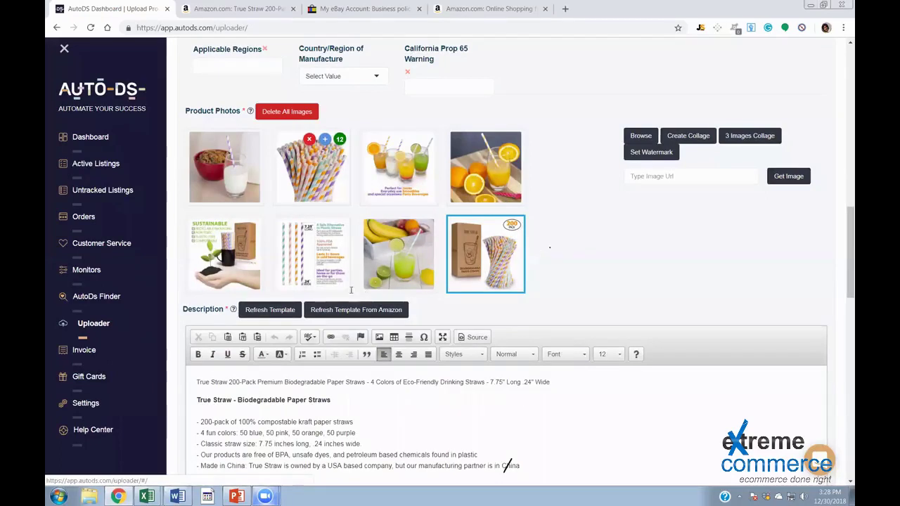
pyautogui.scroll(-1, 352, 291)
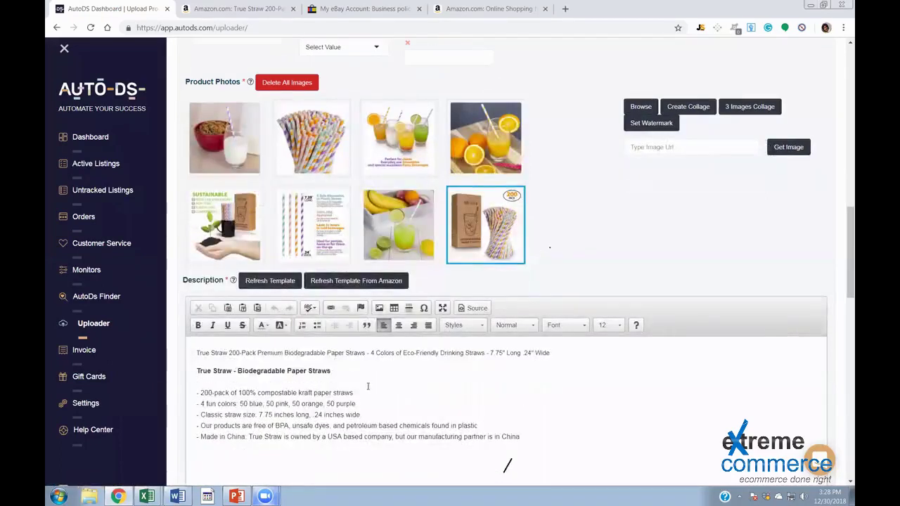
pyautogui.scroll(-3, 367, 386)
pyautogui.scroll(2, 422, 401)
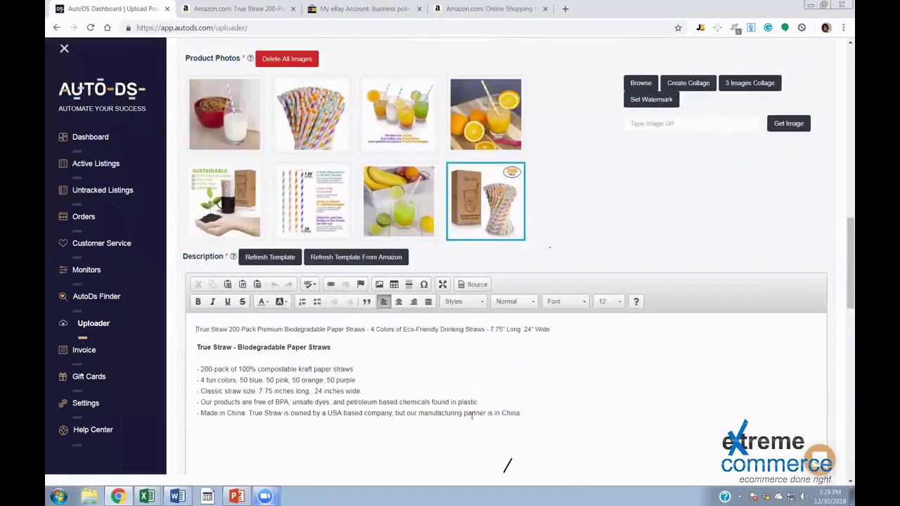
pyautogui.hotkey('ctrl', 'a')
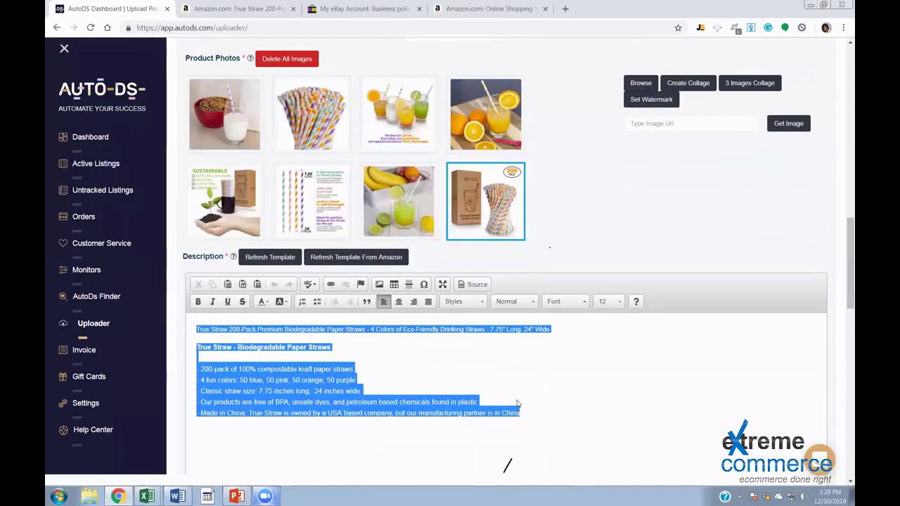
pyautogui.scroll(-6, 519, 401)
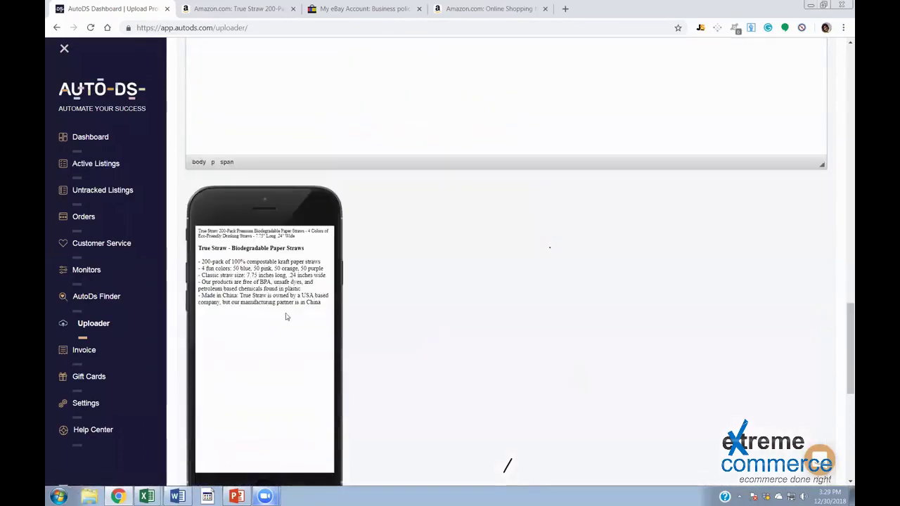
pyautogui.scroll(-2, 287, 307)
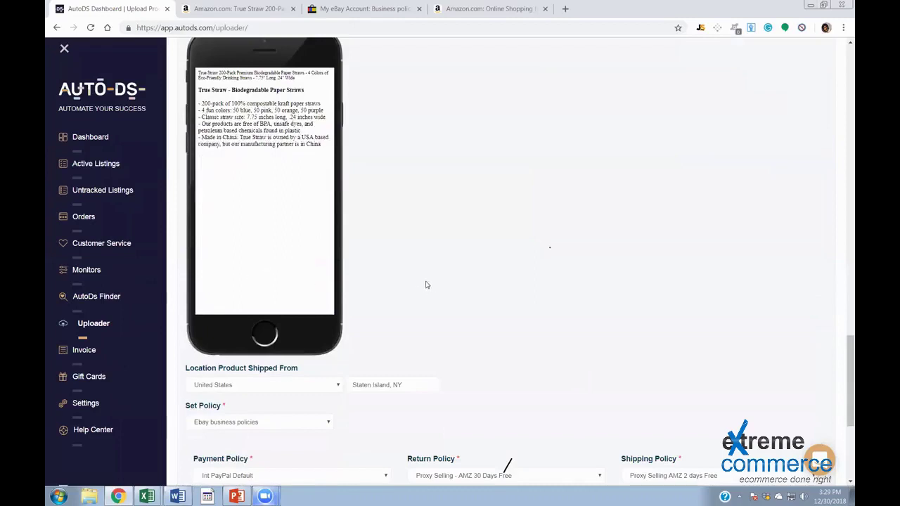
# Check the location the product ships from and the Set Policy choice for the listing
pyautogui.scroll(-1, 327, 286)
pyautogui.scroll(-1, 336, 273)
pyautogui.press('Tab')
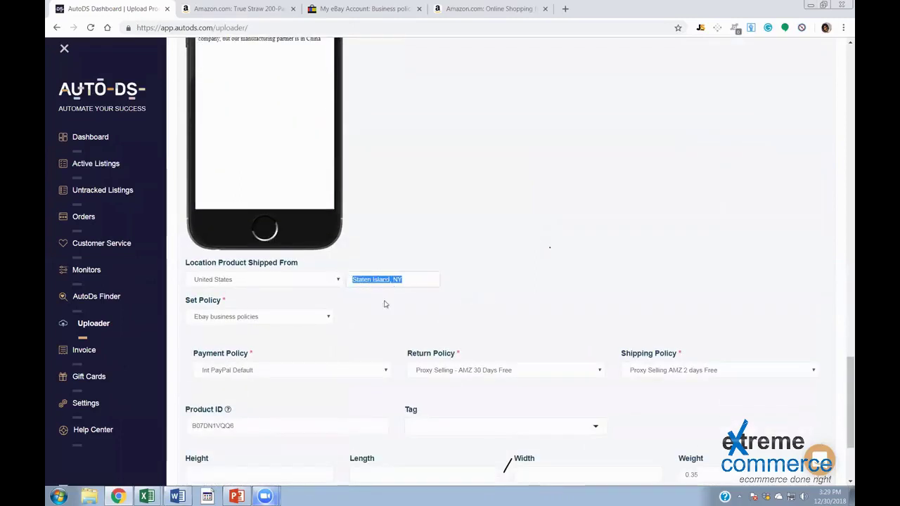
pyautogui.click(312, 318)
pyautogui.click(302, 322)
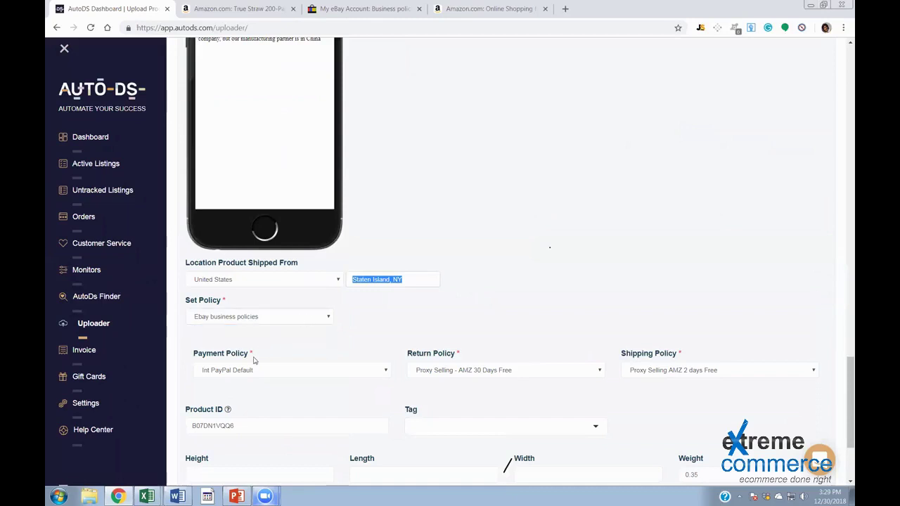
# Look through the payment, return and shipping policy choices, keeping Proxy Selling - AMZ 30 Days Free as the return policy
pyautogui.click(274, 369)
pyautogui.click(274, 369)
pyautogui.click(500, 365)
pyautogui.click(500, 366)
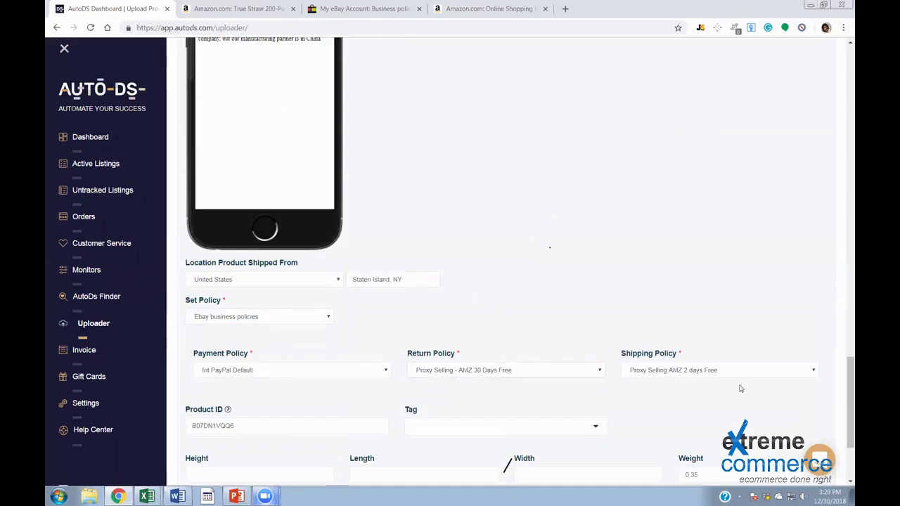
pyautogui.click(720, 372)
pyautogui.click(270, 366)
pyautogui.click(303, 370)
pyautogui.scroll(-1, 352, 311)
pyautogui.scroll(-1, 328, 230)
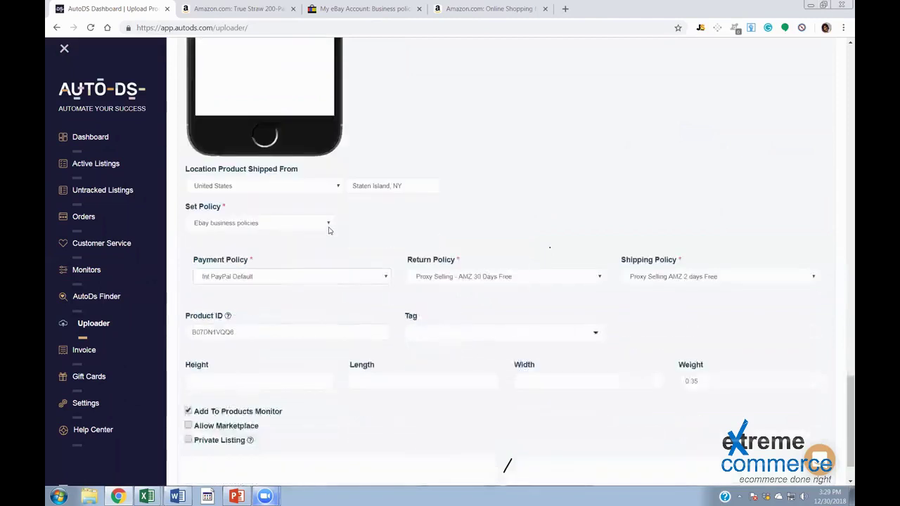
pyautogui.scroll(-1, 328, 230)
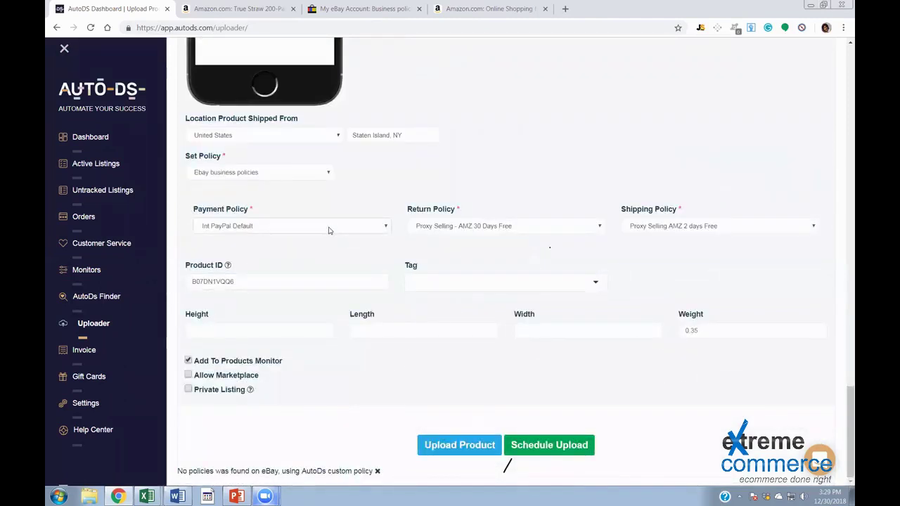
pyautogui.click(328, 229)
pyautogui.click(483, 229)
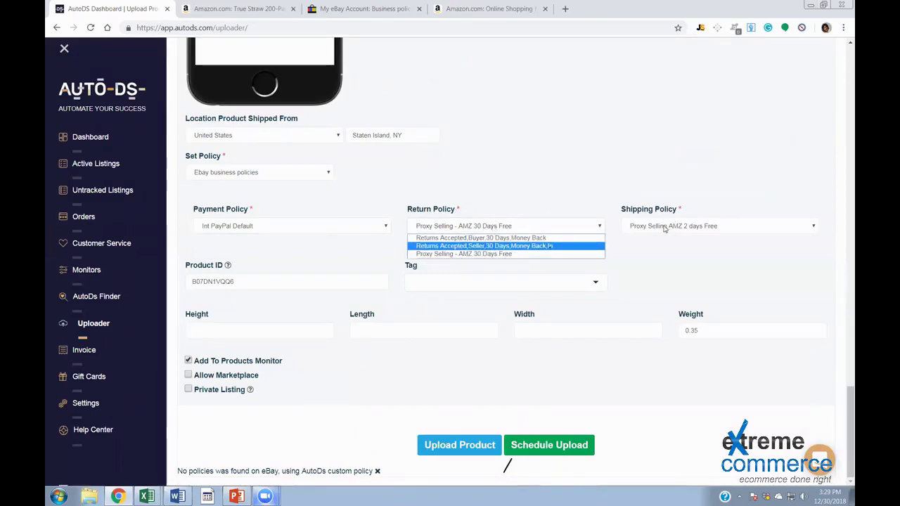
pyautogui.click(538, 253)
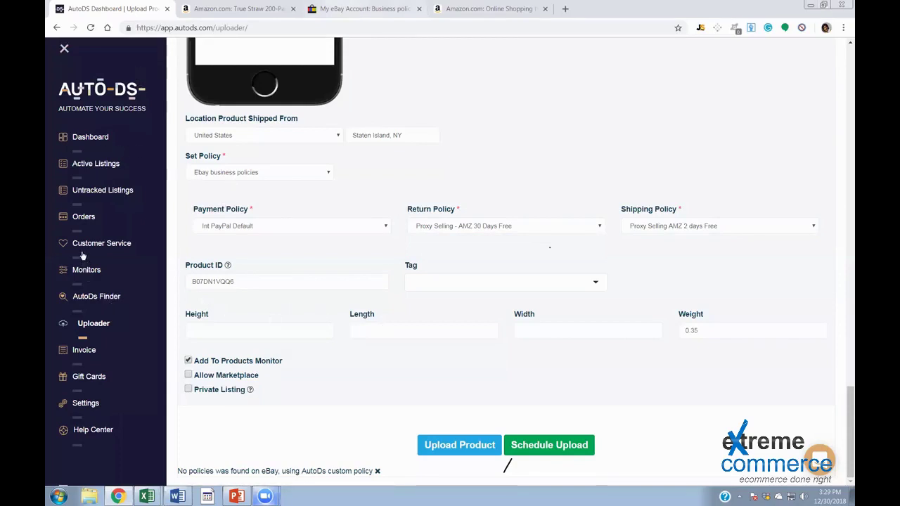
# Switch to the eBay business policies page and start creating a new shipping policy
pyautogui.hotkey('ctrl', '3')
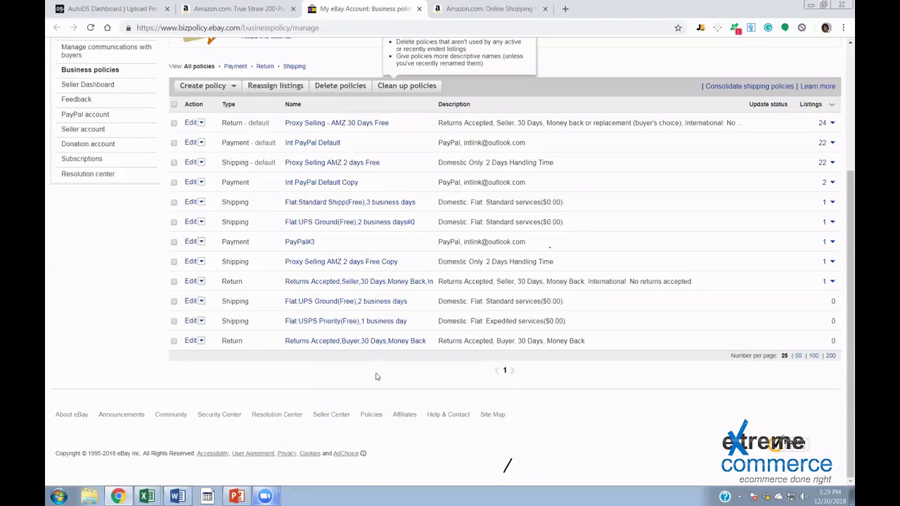
pyautogui.scroll(3, 376, 377)
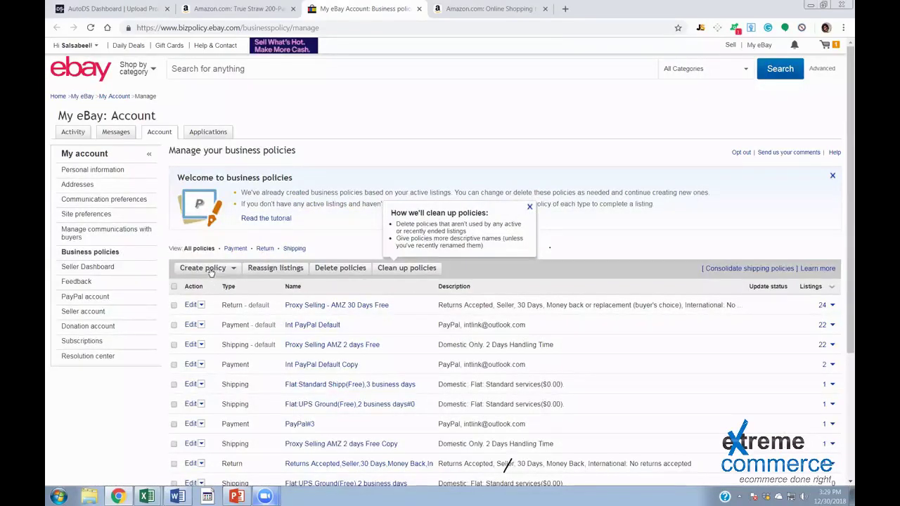
pyautogui.click(194, 308)
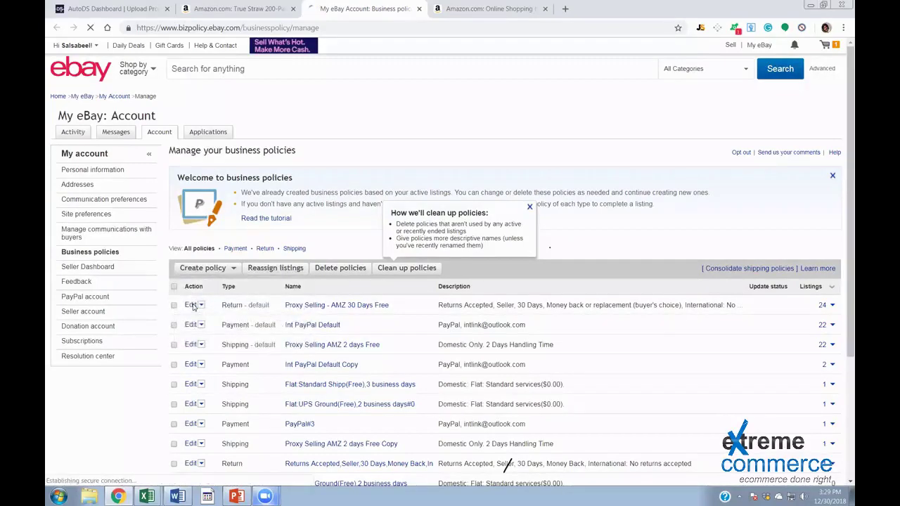
pyautogui.click(531, 206)
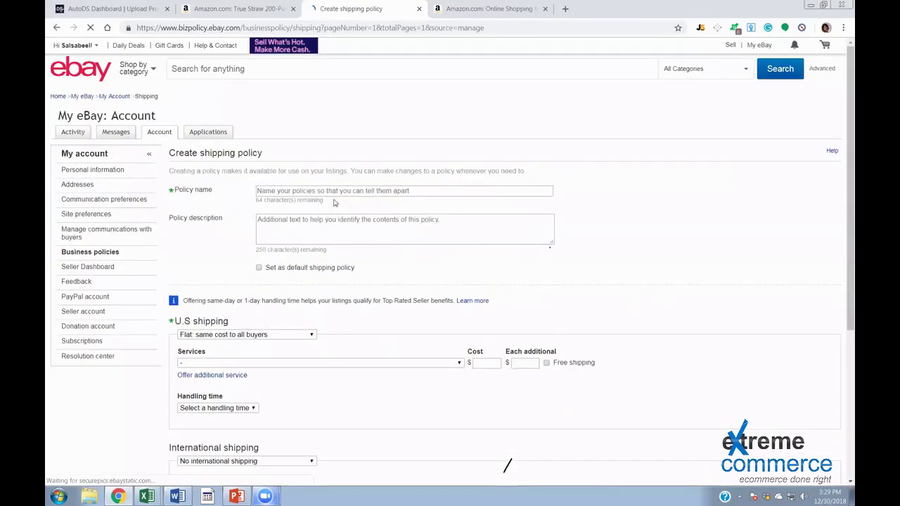
# Name the shipping policy Drop Shipping - Amazon and enter the description Free Shipping 3 Days handling 5 Days delivery
pyautogui.click(335, 190)
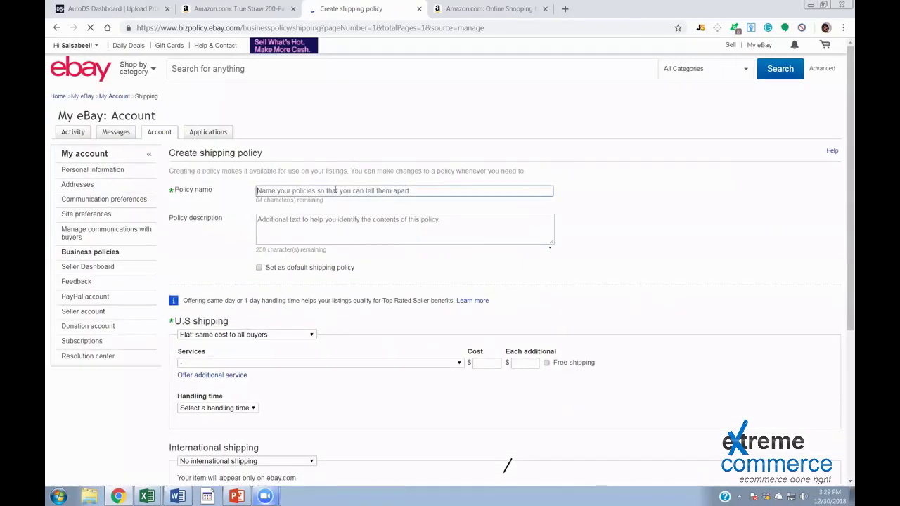
pyautogui.write('Dro')
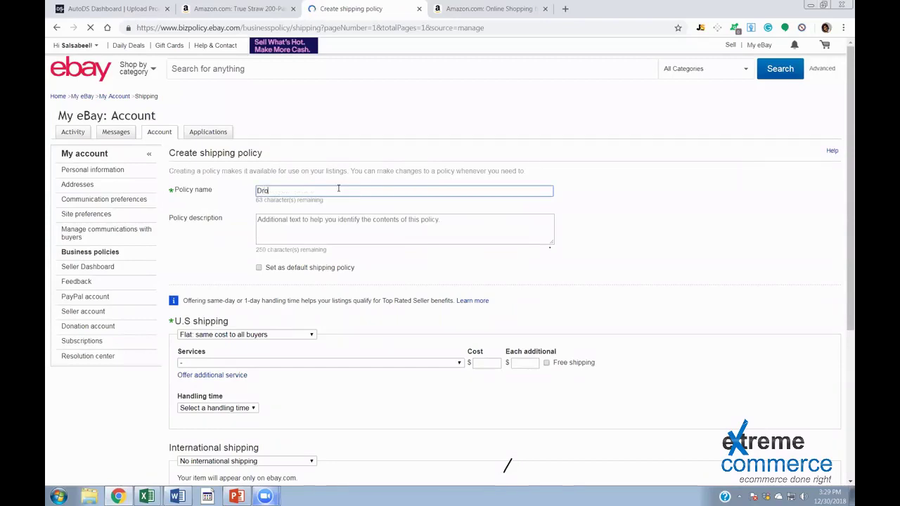
pyautogui.write('p Shipping - Amazon')
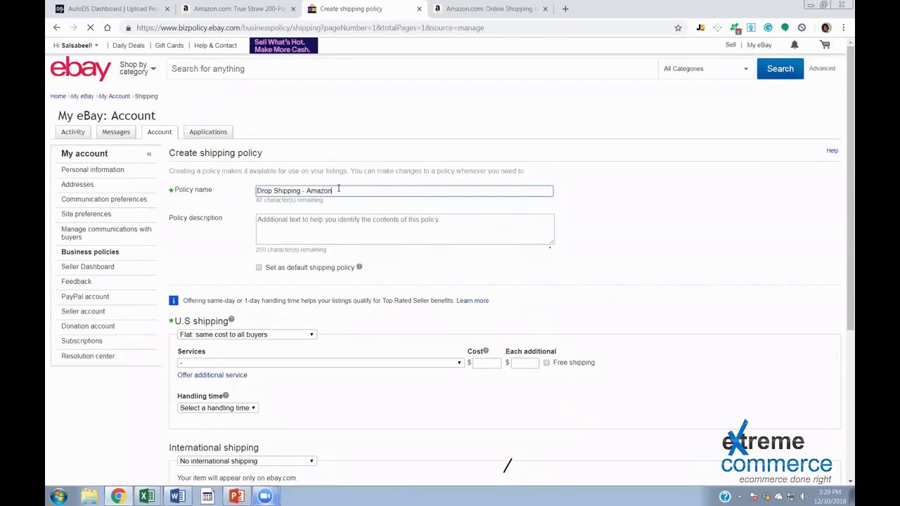
pyautogui.click(386, 230)
pyautogui.write('ree ')
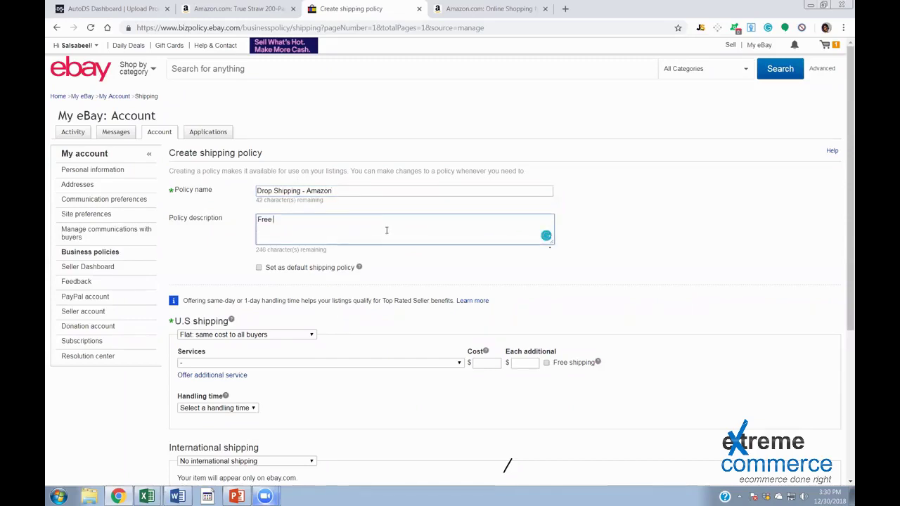
pyautogui.write('Shipping 3 Days handling 5 ')
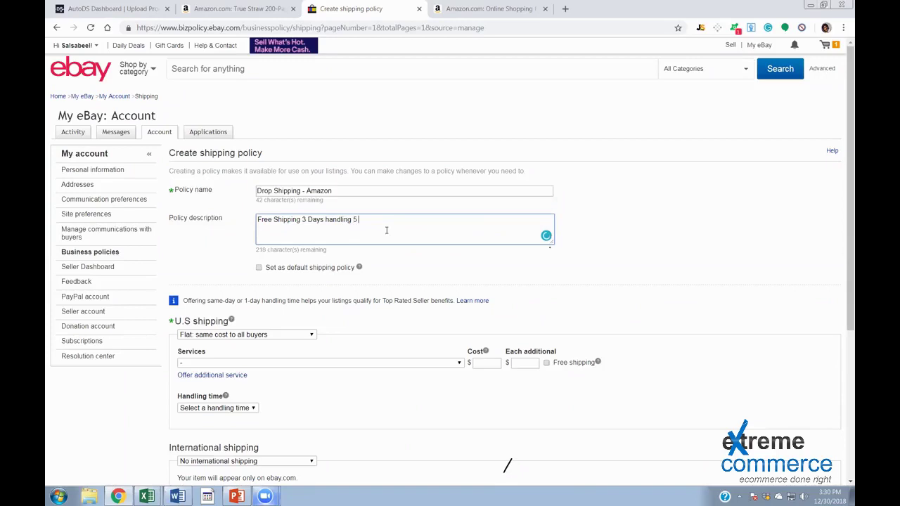
pyautogui.write(' Days delivery')
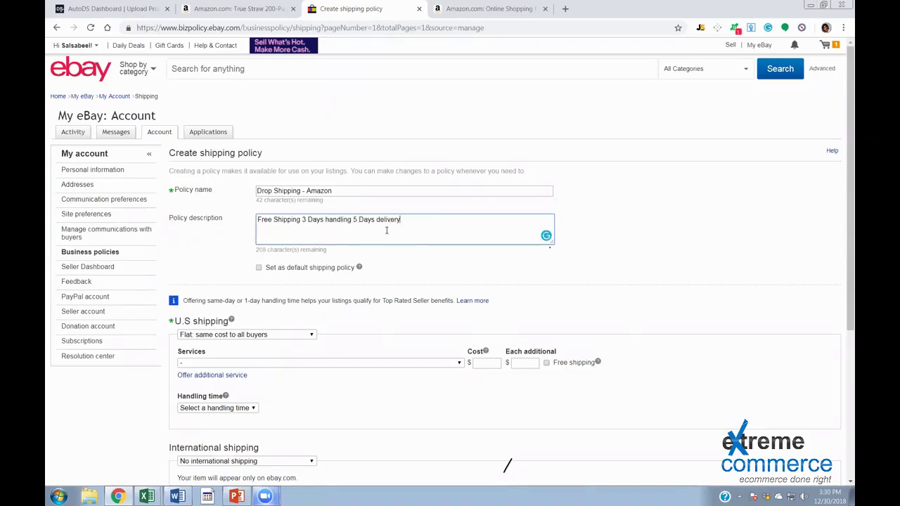
# Set U.S. shipping to Flat: same cost to all buyers, using Standard Shipping (1 to 5 business days) with free shipping
pyautogui.scroll(-1, 225, 113)
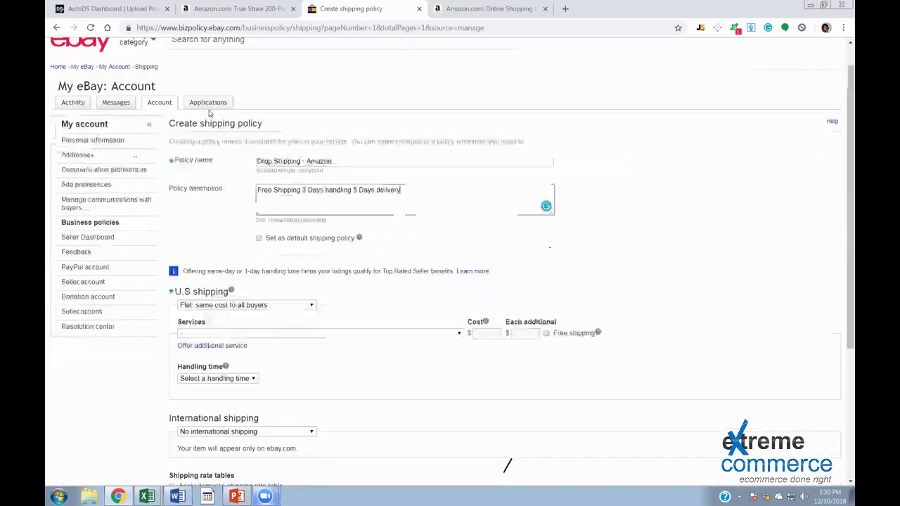
pyautogui.scroll(-3, 211, 114)
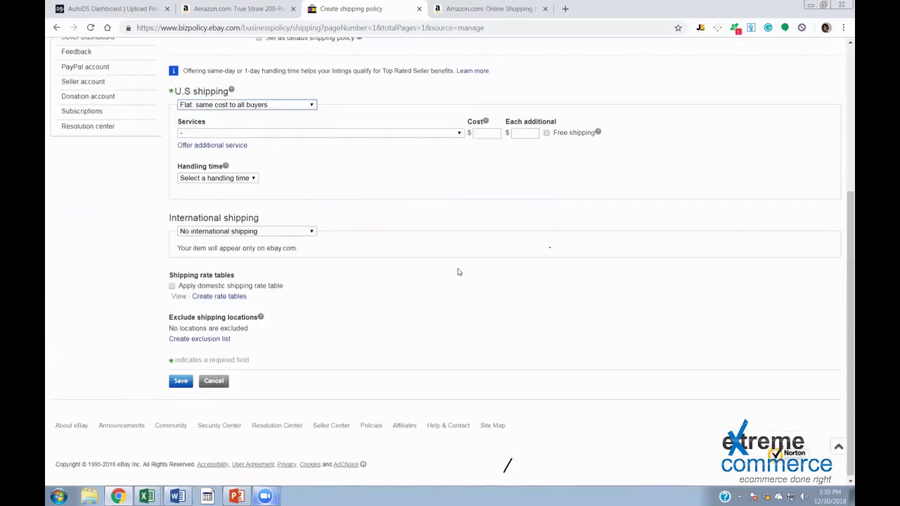
pyautogui.scroll(1, 456, 272)
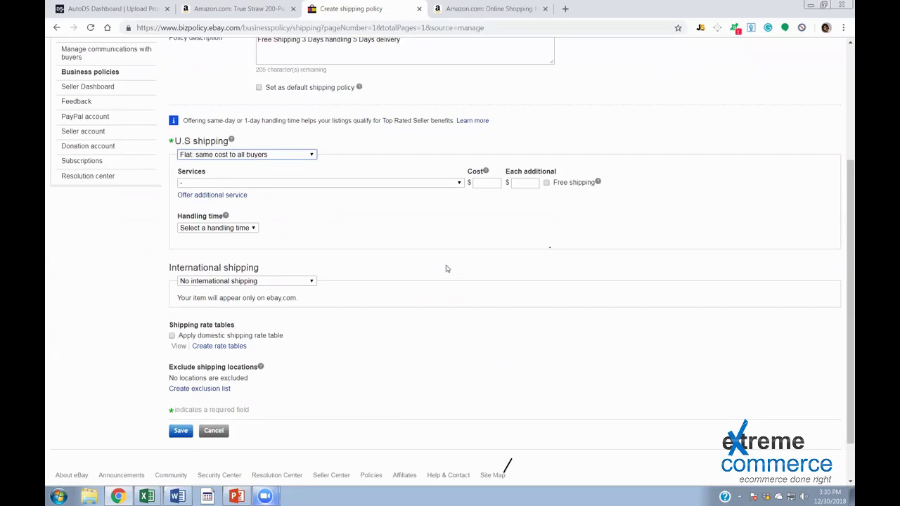
pyautogui.click(310, 161)
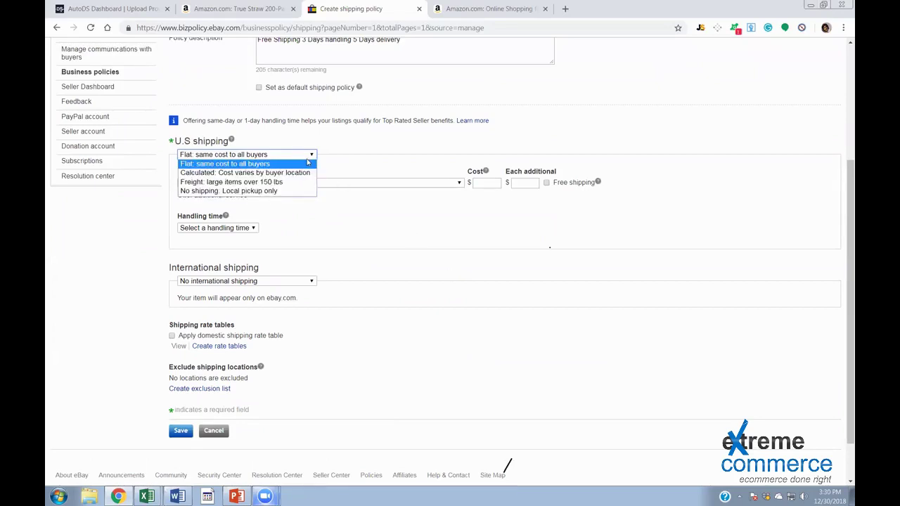
pyautogui.click(201, 165)
pyautogui.click(267, 182)
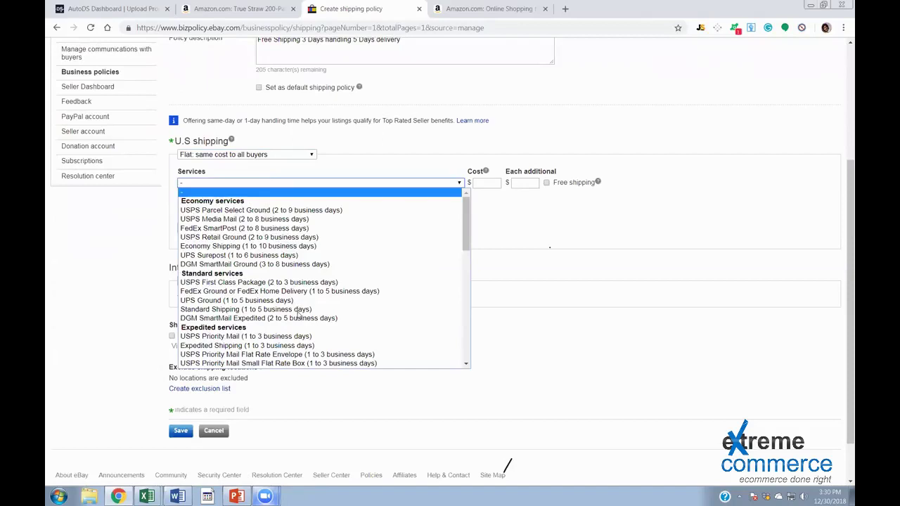
pyautogui.click(246, 309)
pyautogui.click(316, 183)
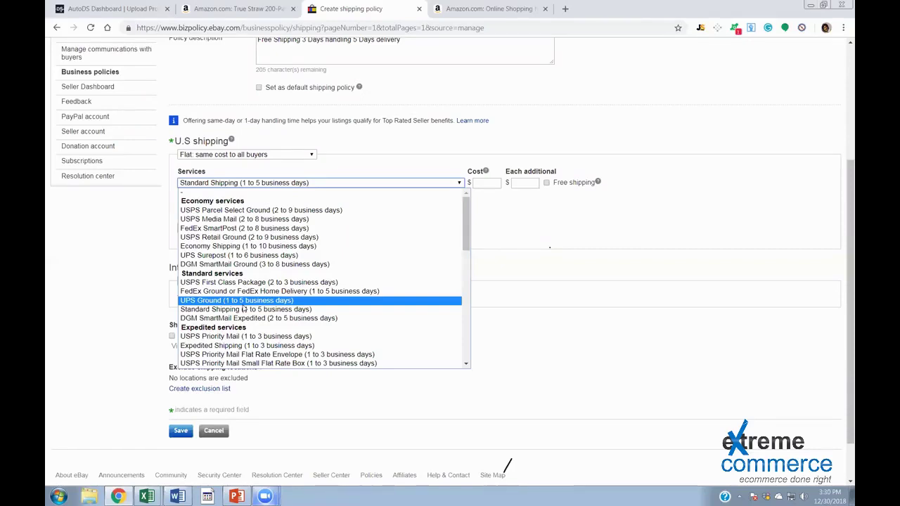
pyautogui.click(197, 309)
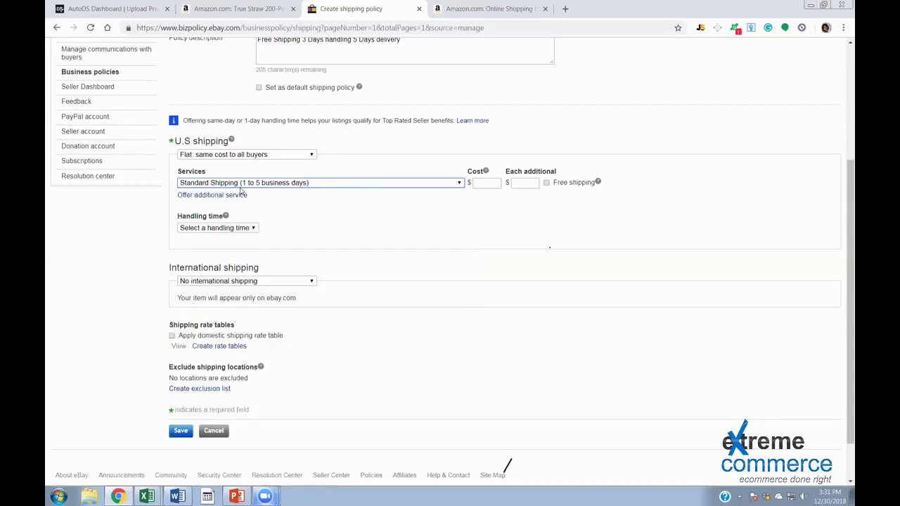
pyautogui.click(546, 183)
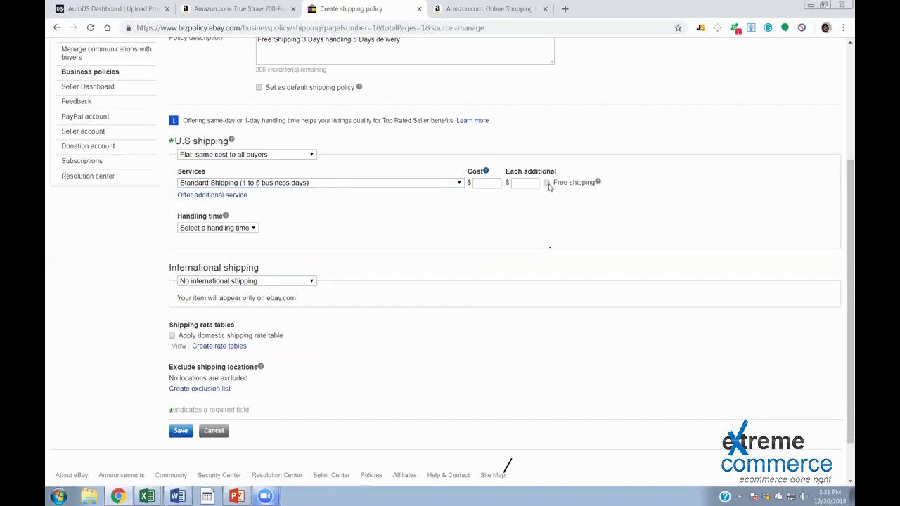
# Set the handling time to 3 business days and keep No international shipping for the policy
pyautogui.click(205, 229)
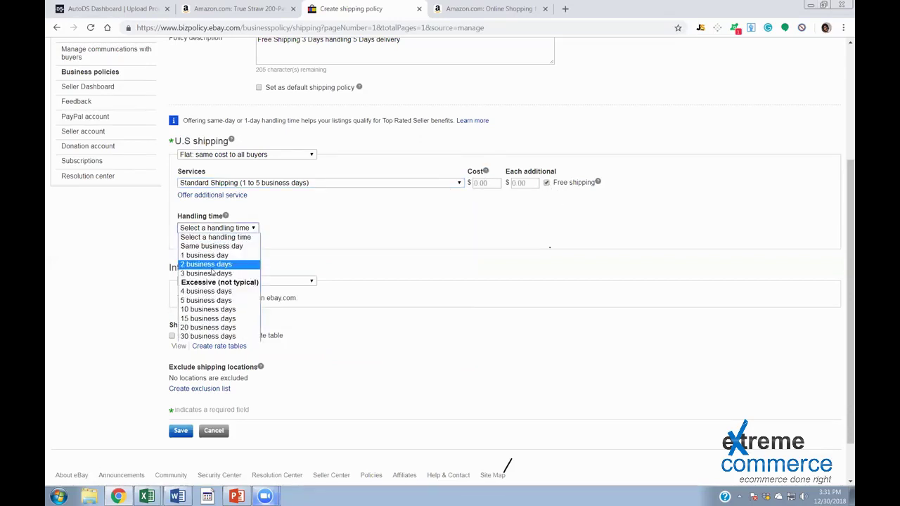
pyautogui.press('Escape')
pyautogui.press('3')
pyautogui.hotkey('alt', 'Down')
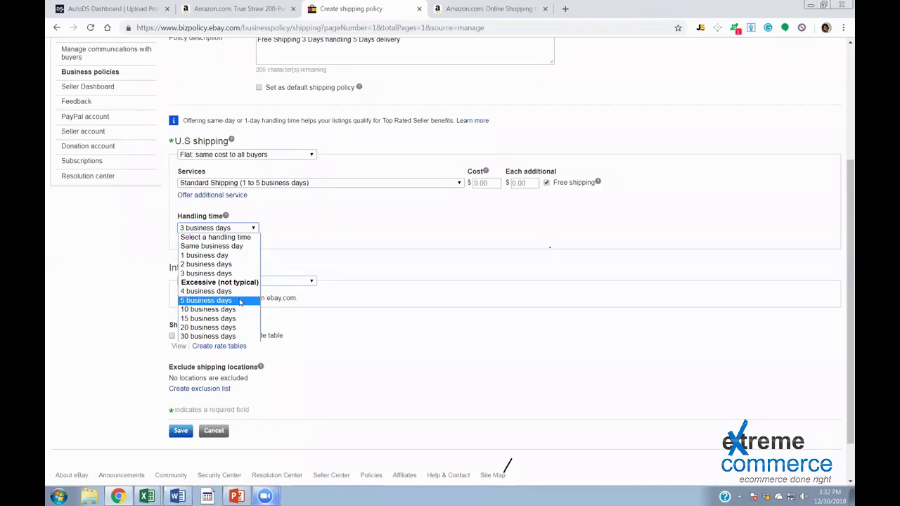
pyautogui.click(227, 275)
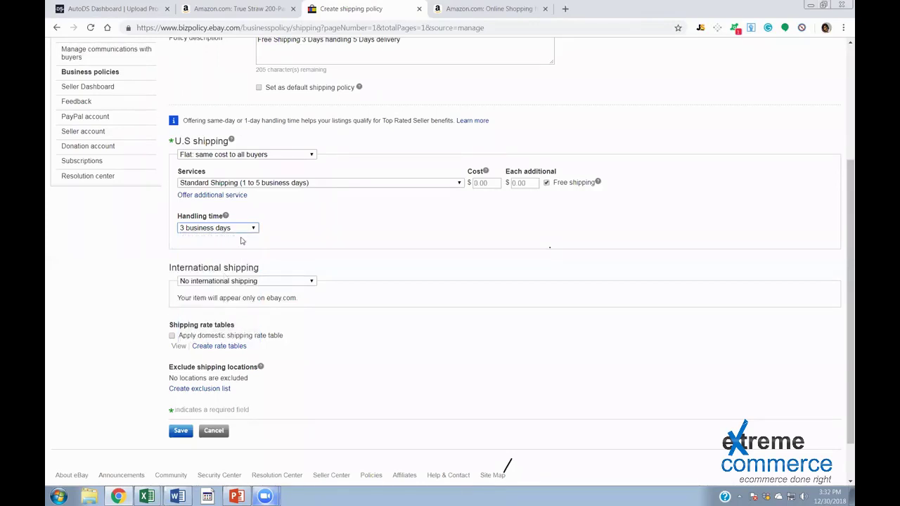
pyautogui.click(235, 284)
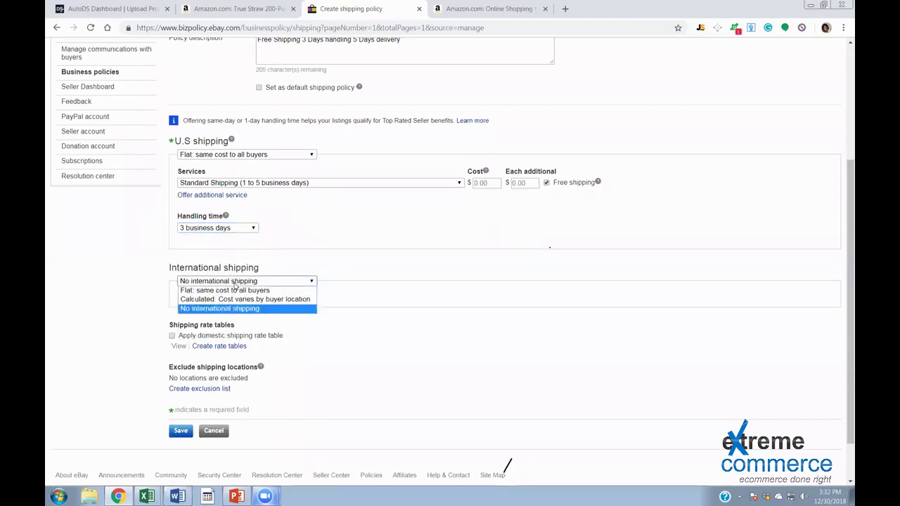
pyautogui.click(290, 311)
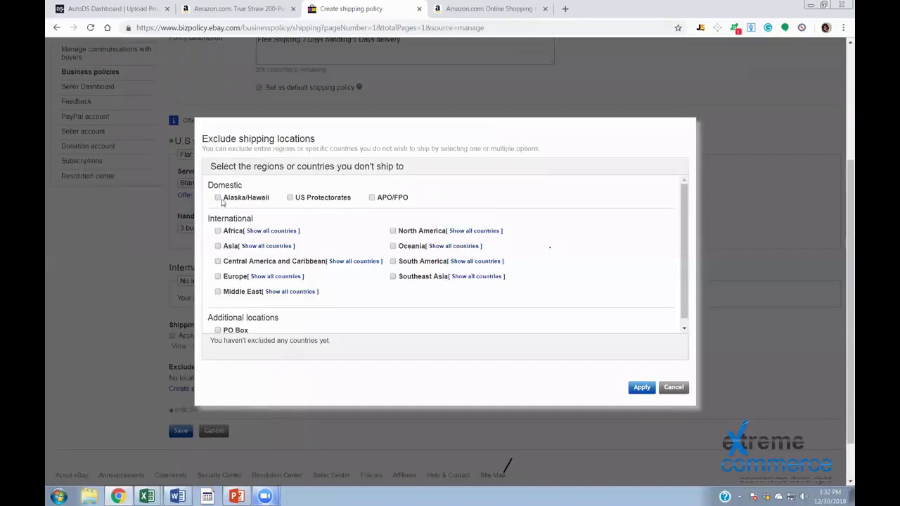
# Exclude Alaska/Hawaii, US Protectorates, APO/FPO and PO Box from the shipping locations and apply the exclusion list
pyautogui.click(218, 197)
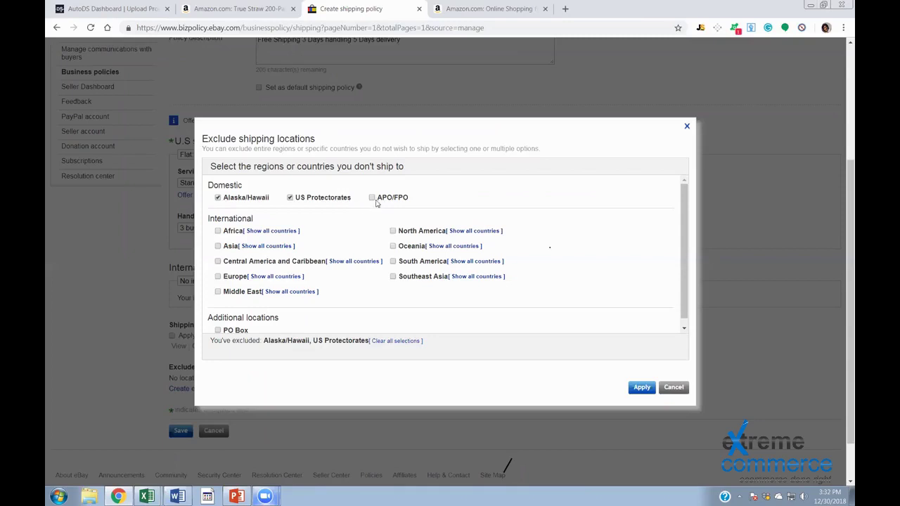
pyautogui.click(372, 199)
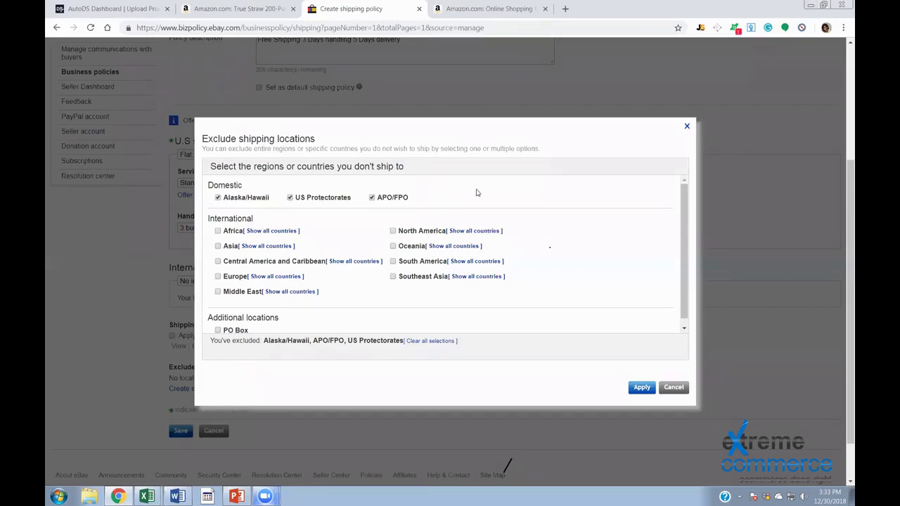
pyautogui.click(218, 330)
pyautogui.scroll(-1, 385, 288)
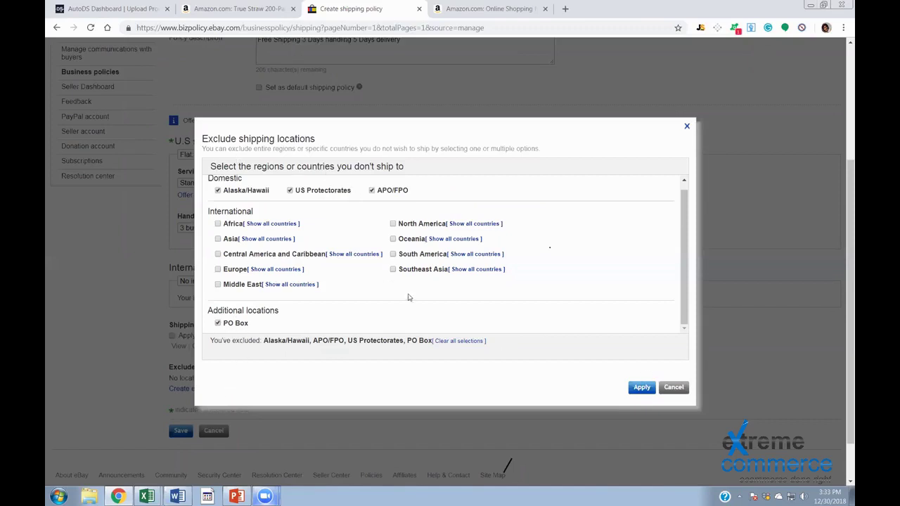
pyautogui.click(641, 387)
# Review the completed policy details and save the new shipping policy
pyautogui.scroll(1, 211, 316)
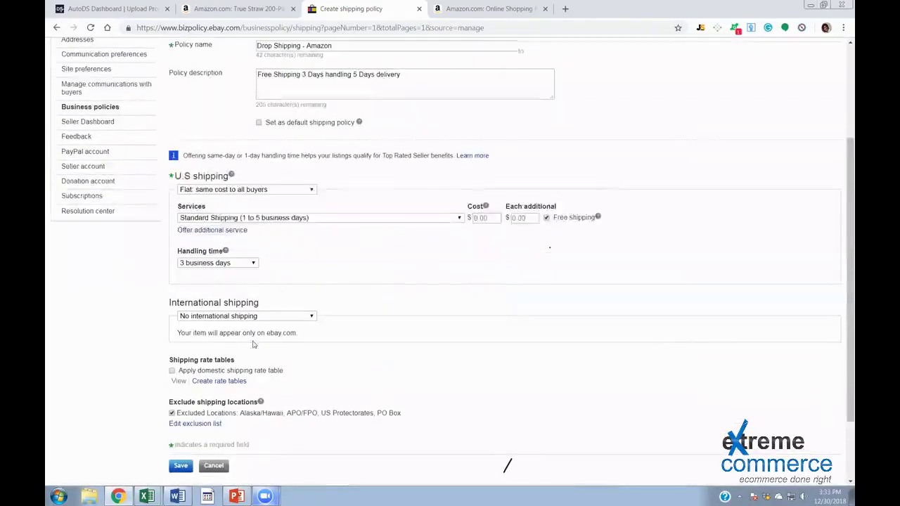
pyautogui.scroll(2, 298, 195)
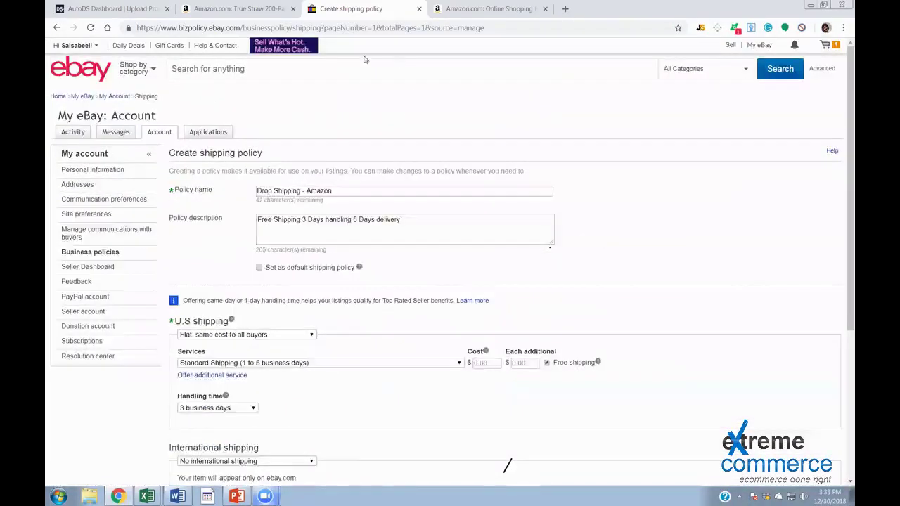
pyautogui.scroll(-3, 298, 195)
pyautogui.click(181, 377)
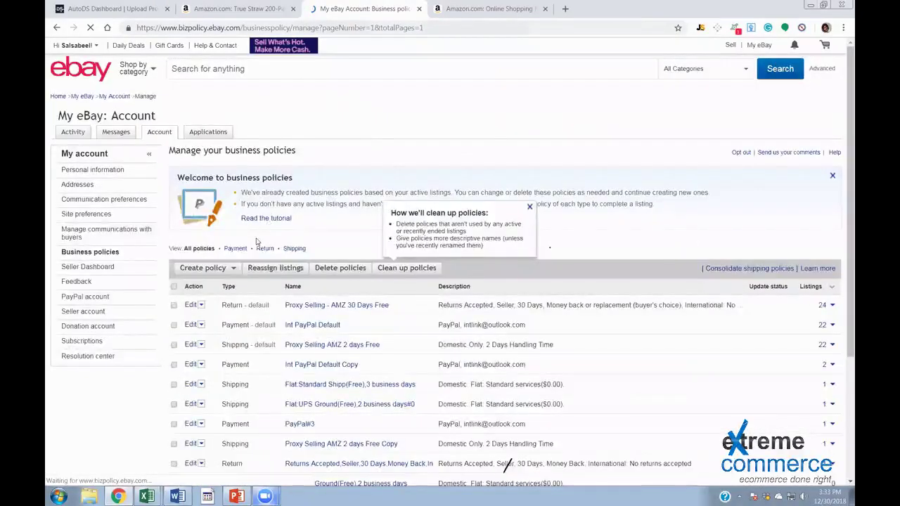
# Switch back to the AutoDS Uploader and look through the shipping policy choices, keeping Proxy Selling AMZ 2 days Free
pyautogui.hotkey('ctrl', 'Tab')
pyautogui.hotkey('ctrl', 'Tab')
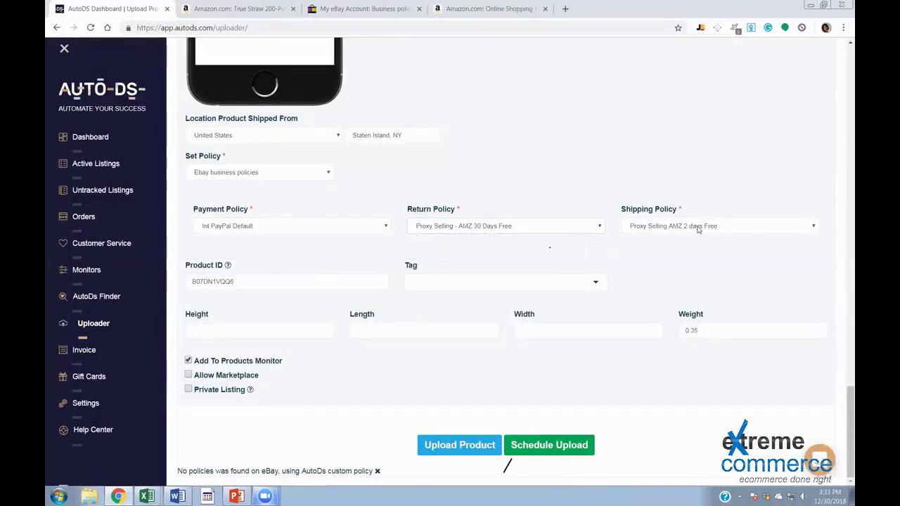
pyautogui.click(672, 228)
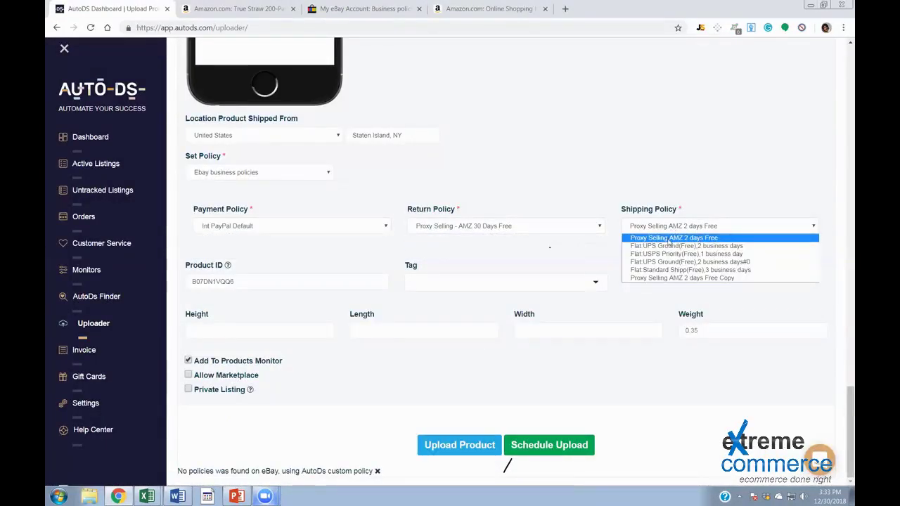
pyautogui.click(669, 238)
pyautogui.click(653, 228)
pyautogui.click(491, 239)
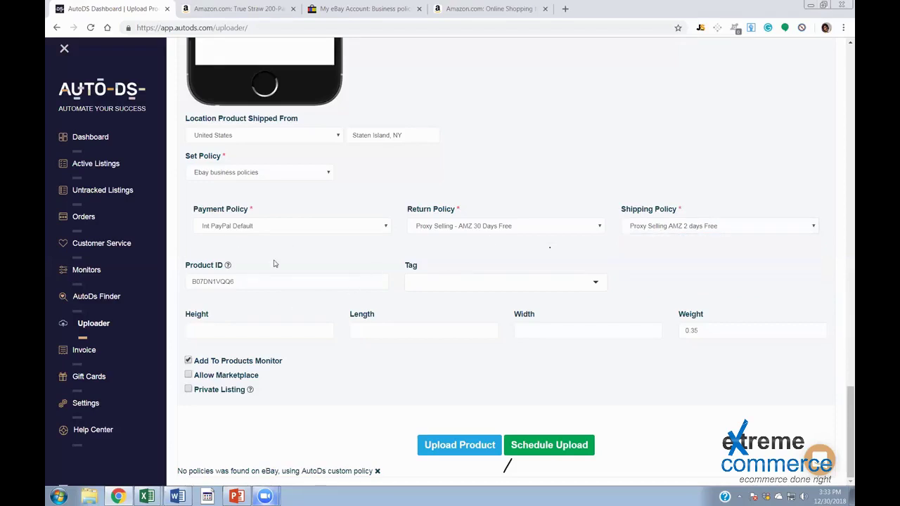
# Make the product a private listing, leaving Add To Products Monitor on and Allow Marketplace off
pyautogui.click(272, 287)
pyautogui.click(247, 369)
pyautogui.click(211, 391)
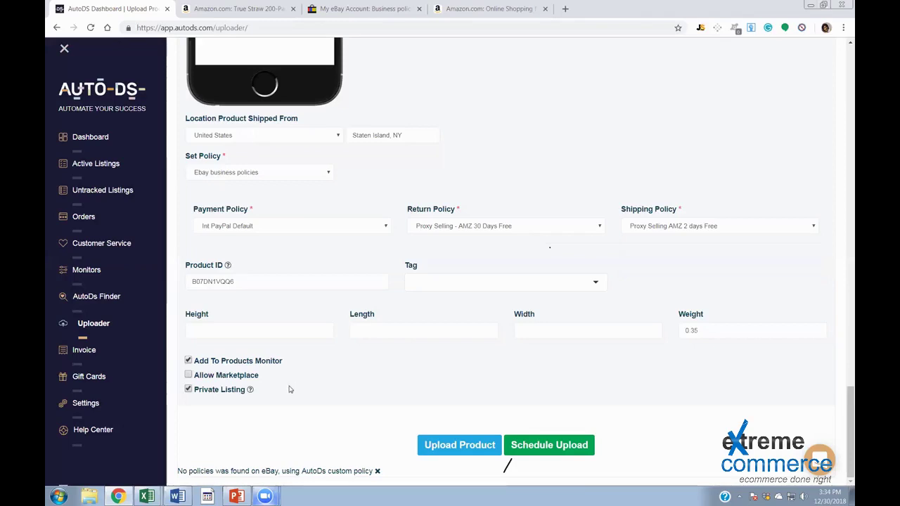
pyautogui.click(233, 378)
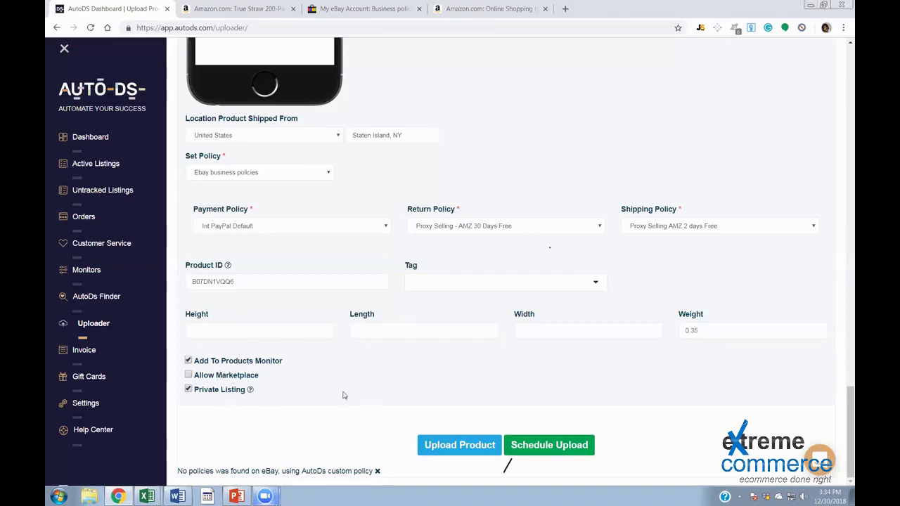
# Review the whole listing form, from the title and item specifics to the description, policies and upload options
pyautogui.scroll(2, 422, 373)
pyautogui.scroll(-1, 393, 351)
pyautogui.scroll(1, 422, 408)
pyautogui.scroll(-1, 446, 450)
pyautogui.scroll(2, 446, 443)
pyautogui.scroll(6, 443, 437)
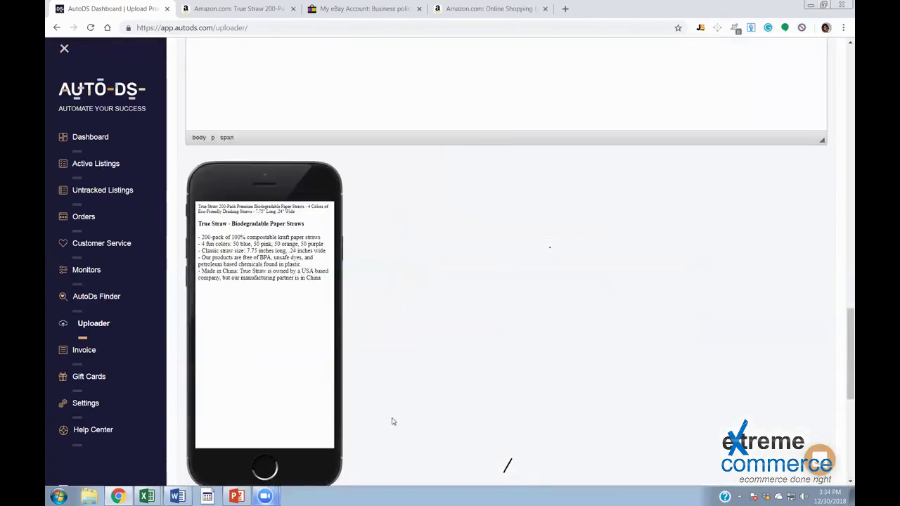
pyautogui.scroll(8, 424, 227)
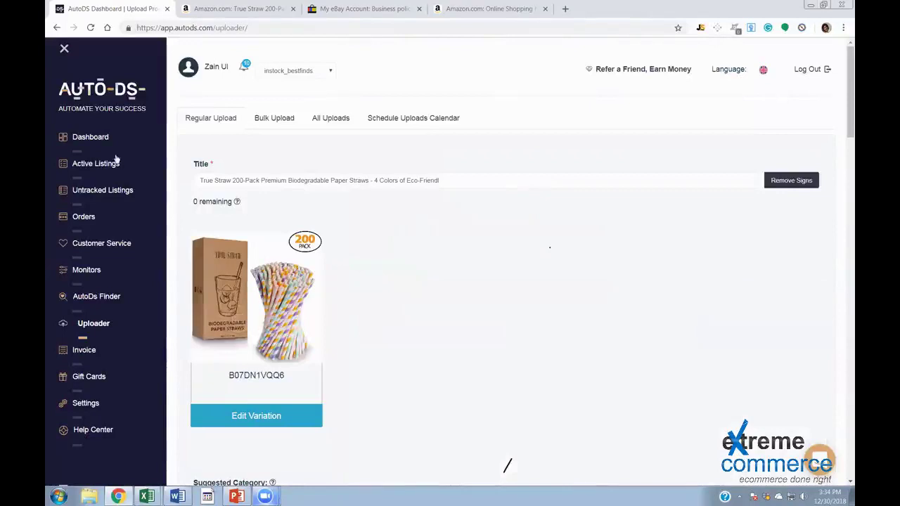
pyautogui.scroll(-1, 517, 372)
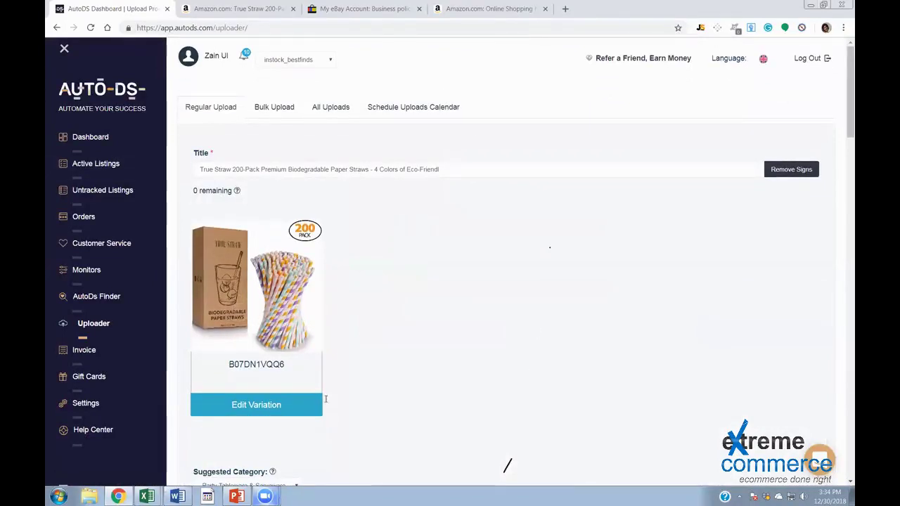
pyautogui.scroll(-6, 492, 338)
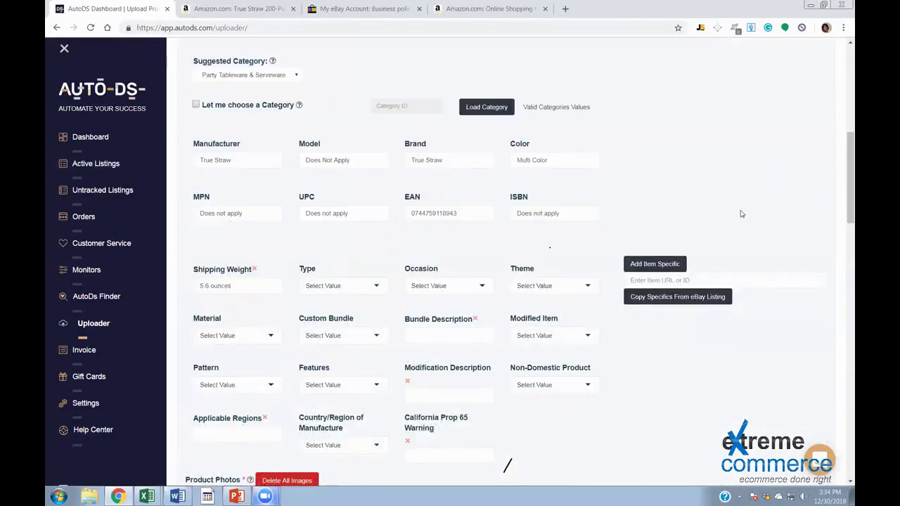
pyautogui.scroll(-5, 742, 211)
pyautogui.scroll(-10, 707, 241)
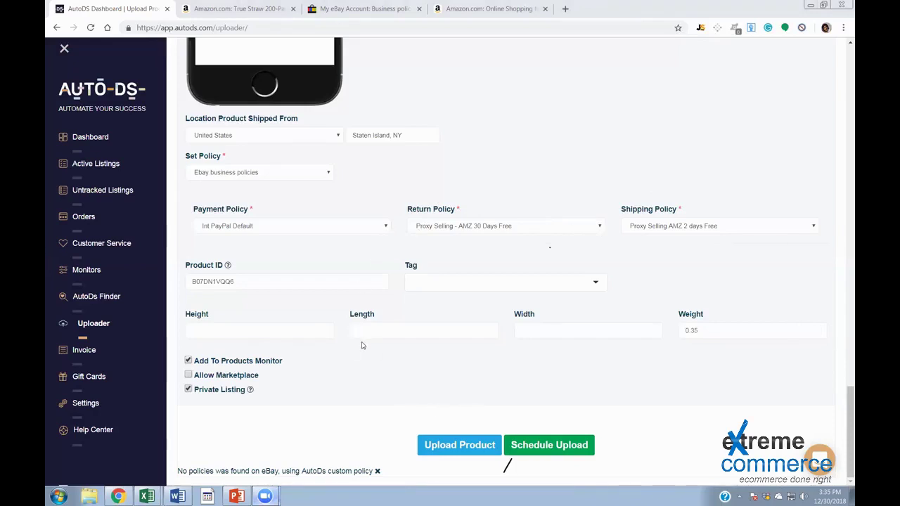
# Expand the product's variation details and set its quantity to 10
pyautogui.scroll(8, 366, 335)
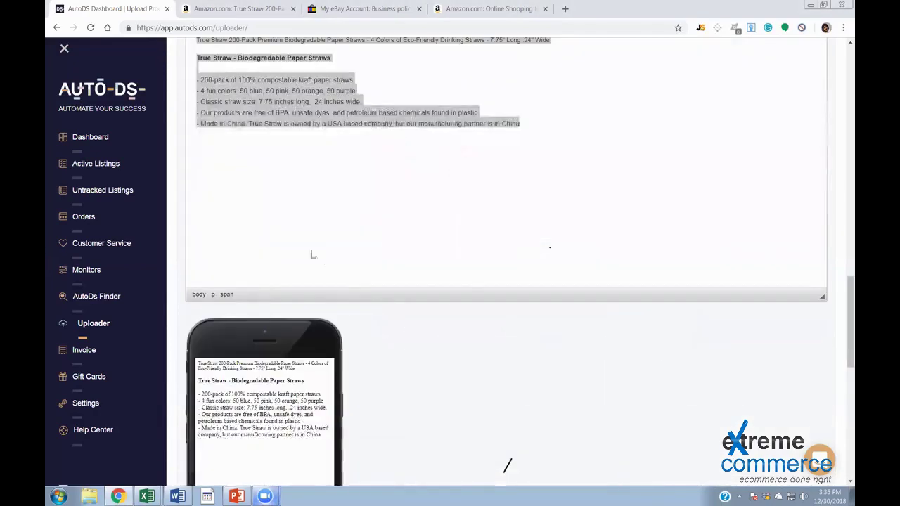
pyautogui.scroll(10, 422, 310)
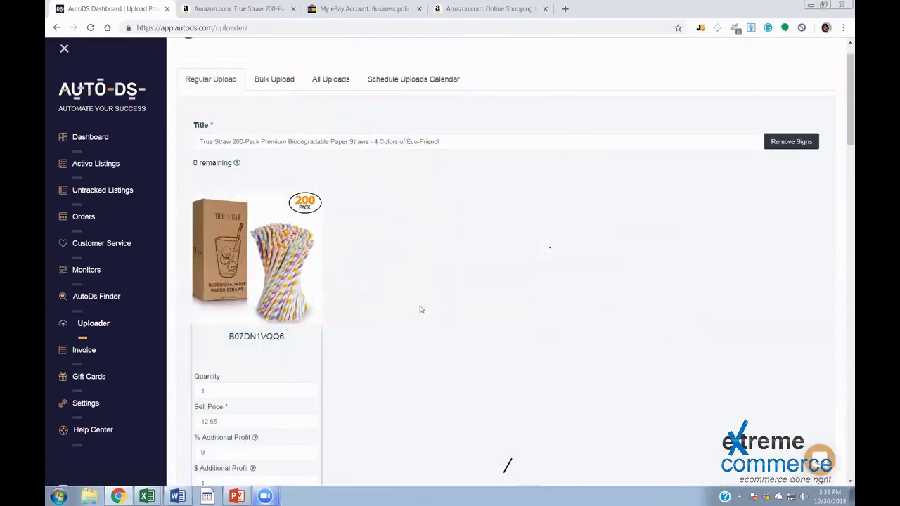
pyautogui.scroll(-3, 261, 277)
pyautogui.scroll(-1, 217, 172)
pyautogui.click(242, 176)
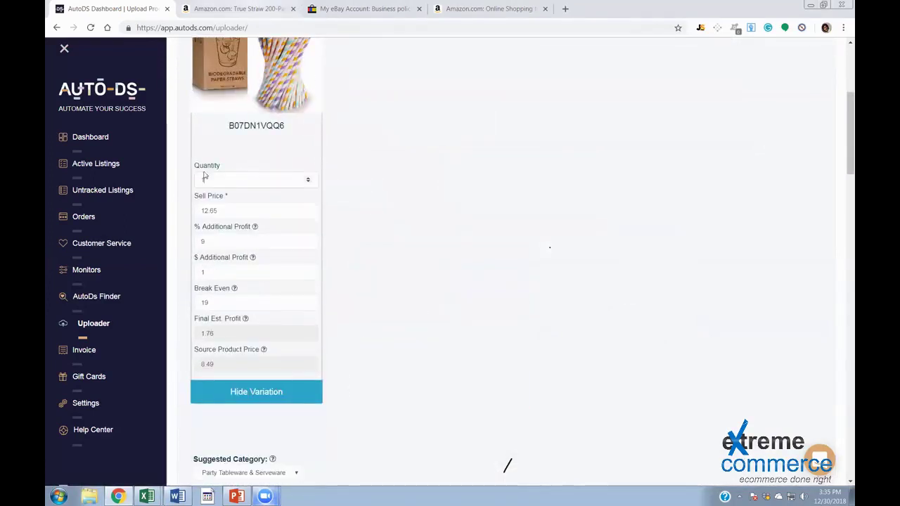
pyautogui.doubleClick(218, 177)
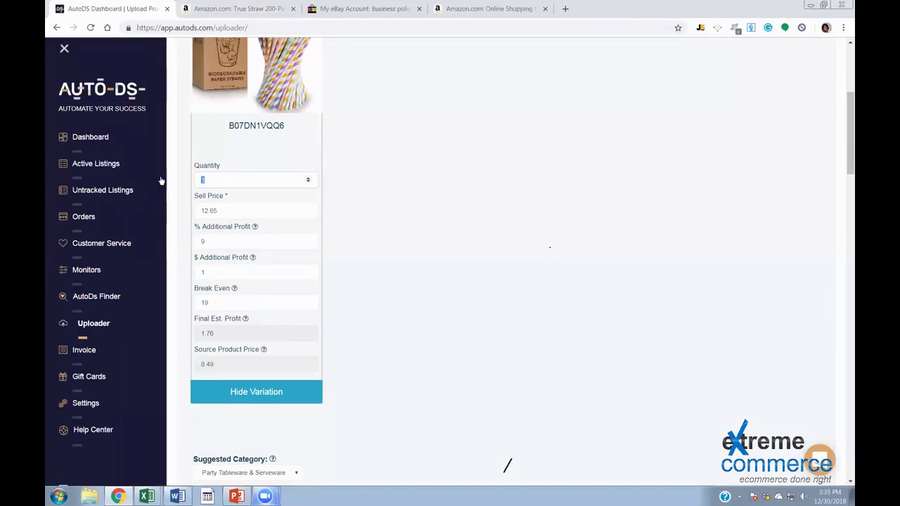
pyautogui.scroll(3, 291, 168)
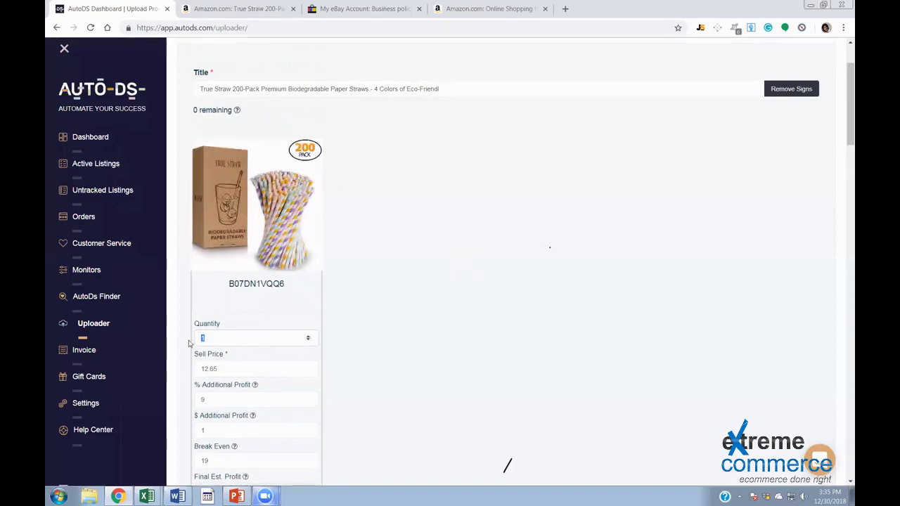
pyautogui.click(308, 340)
pyautogui.scroll(-1, 292, 339)
pyautogui.press('BackSpace')
pyautogui.write('10')
pyautogui.scroll(-5, 380, 261)
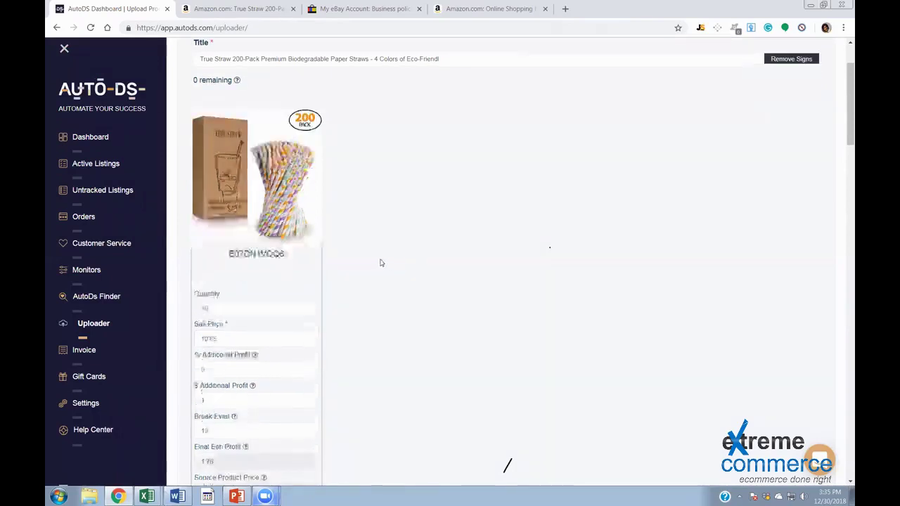
# Switch to the eBay Calculator workbook in Excel and set the List Price to 12.65
pyautogui.scroll(2, 224, 159)
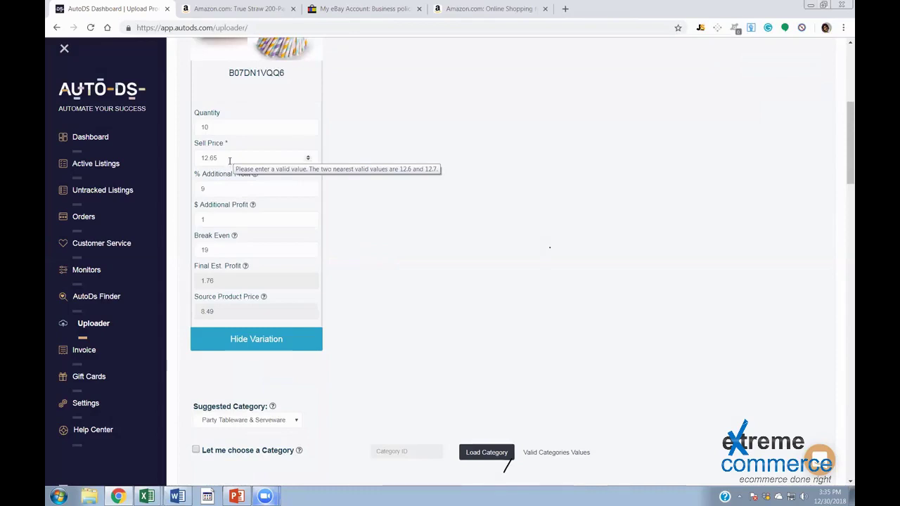
pyautogui.moveTo(149, 496)
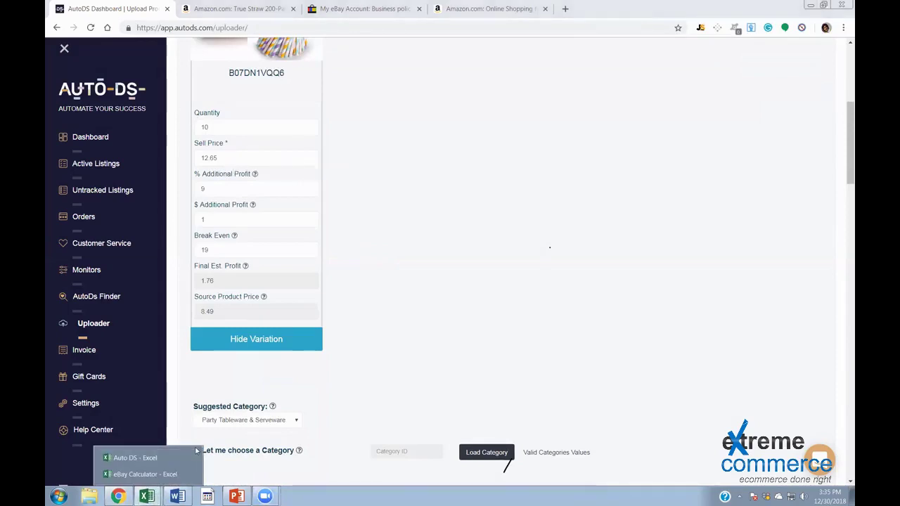
pyautogui.click(145, 474)
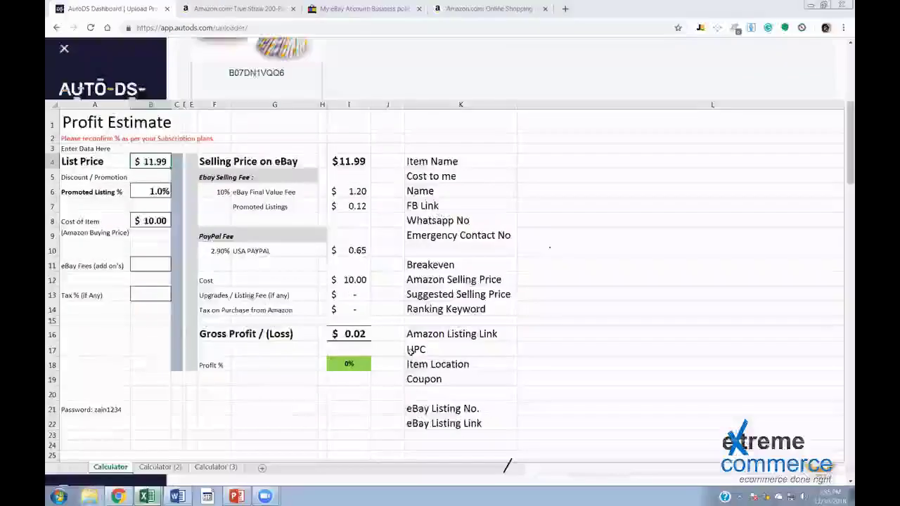
pyautogui.write('12.65')
pyautogui.press('Return')
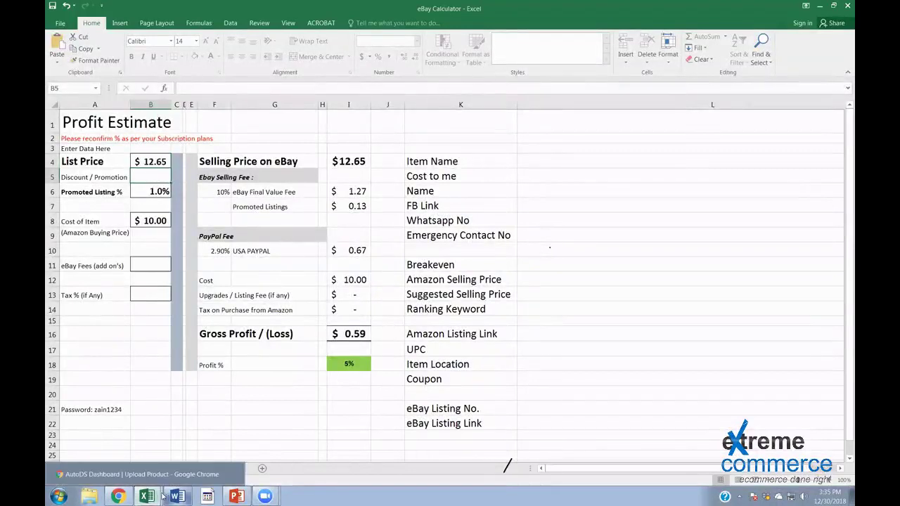
# Check the source product price in the AutoDS Uploader and enter 8.49 as the Cost of Item in the eBay Calculator workbook
pyautogui.click(120, 497)
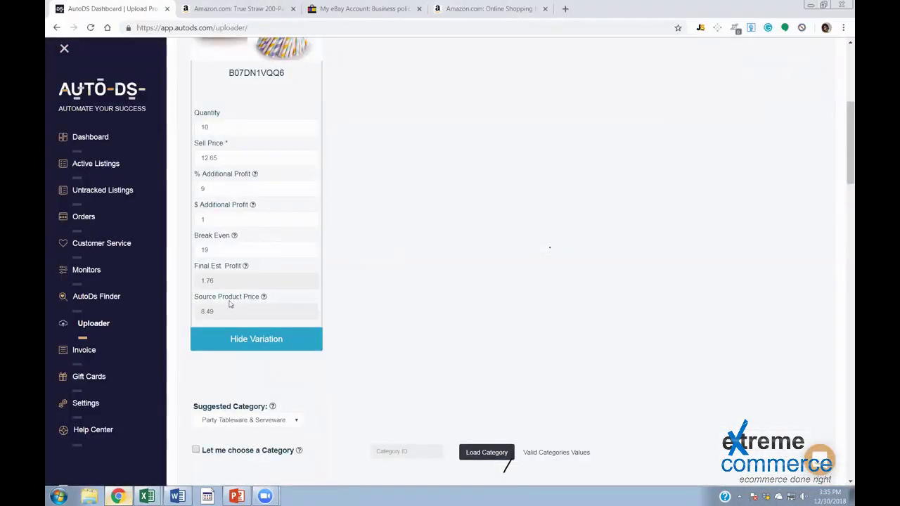
pyautogui.doubleClick(207, 311)
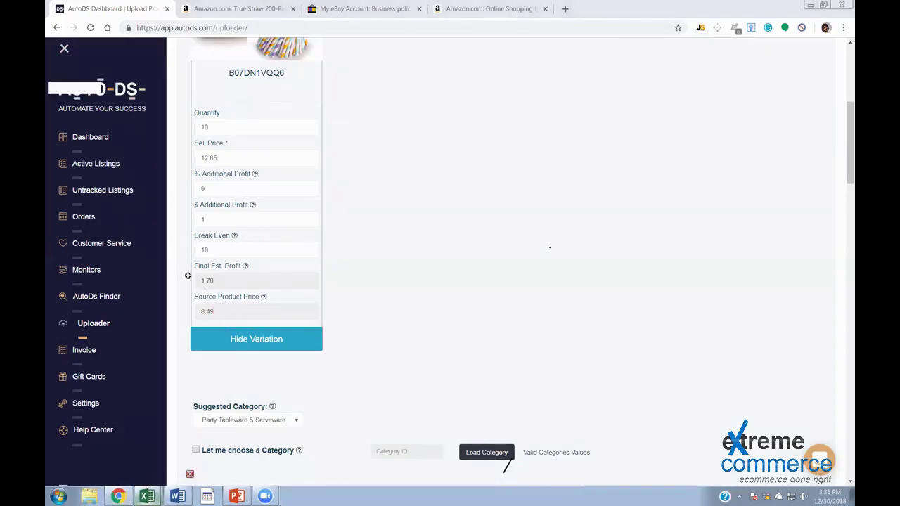
pyautogui.hotkey('alt', 'Tab')
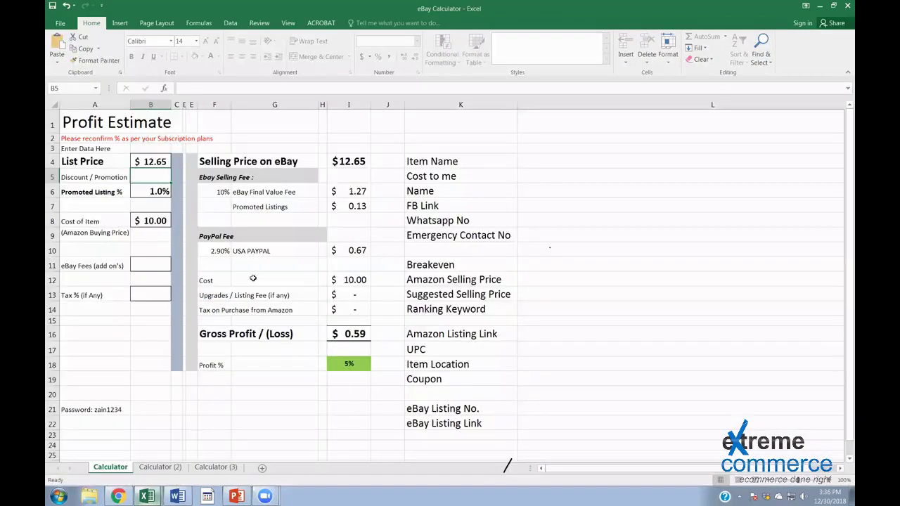
pyautogui.press('Up')
pyautogui.write('8.49')
pyautogui.press('Return')
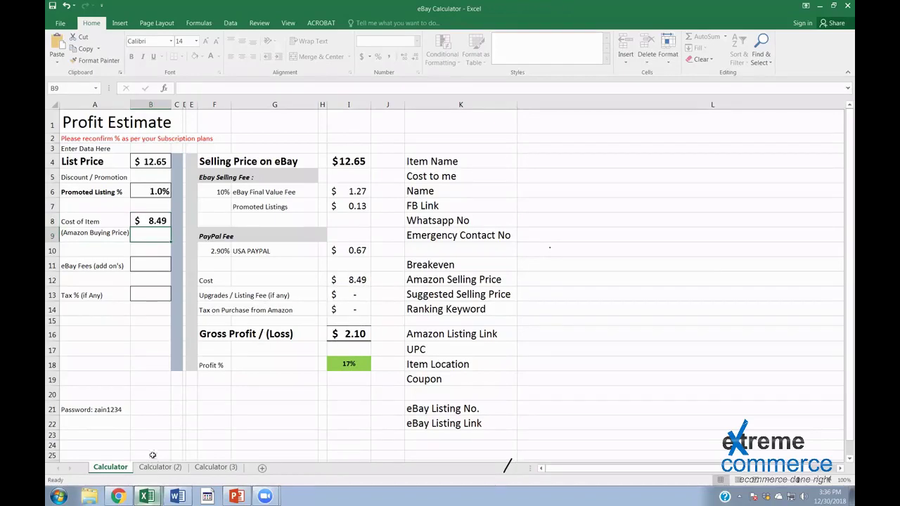
# Return to the AutoDS Uploader, check the break-even and estimated profit fields, and set the variation's sell price to 12.00
pyautogui.moveTo(118, 496)
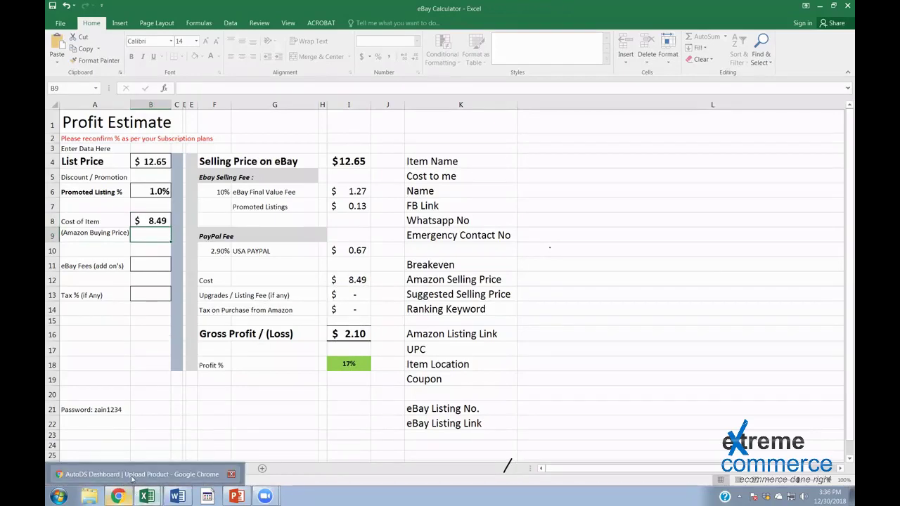
pyautogui.click(190, 435)
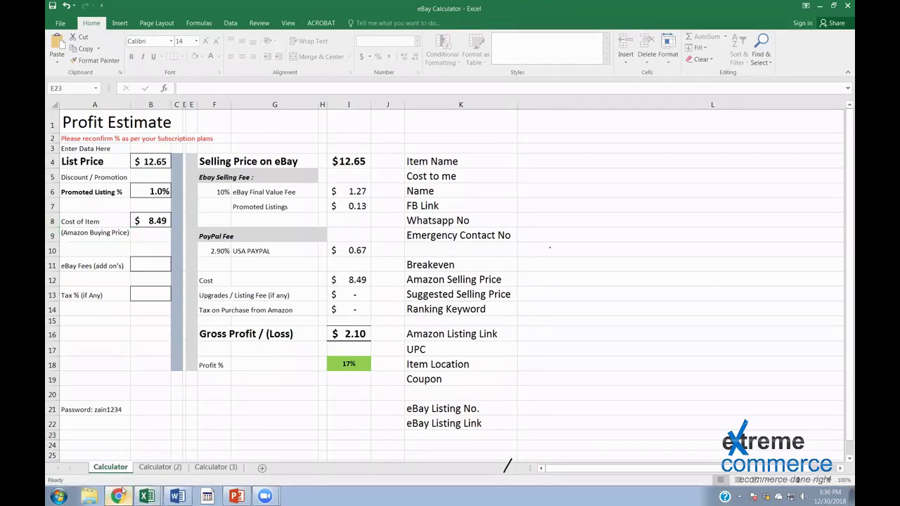
pyautogui.hotkey('alt', 'Tab')
pyautogui.doubleClick(229, 249)
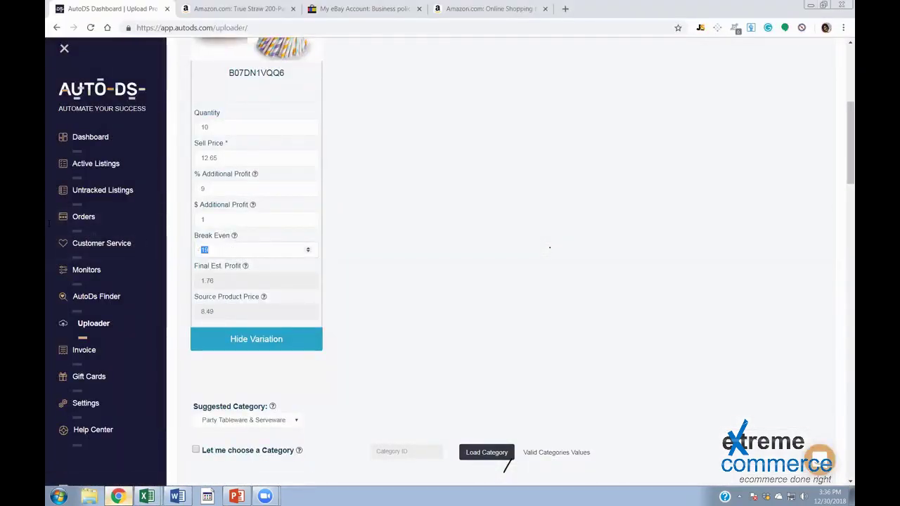
pyautogui.click(206, 282)
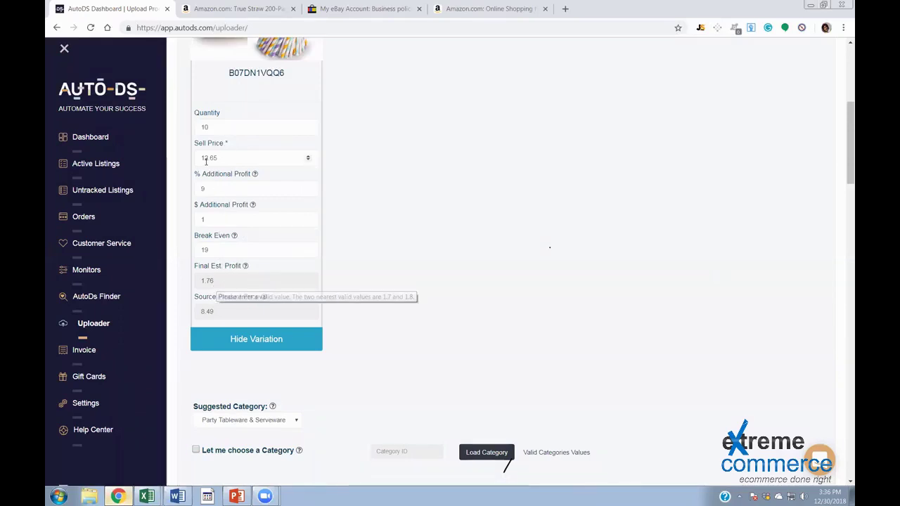
pyautogui.moveTo(219, 158); pyautogui.dragTo(209, 160)
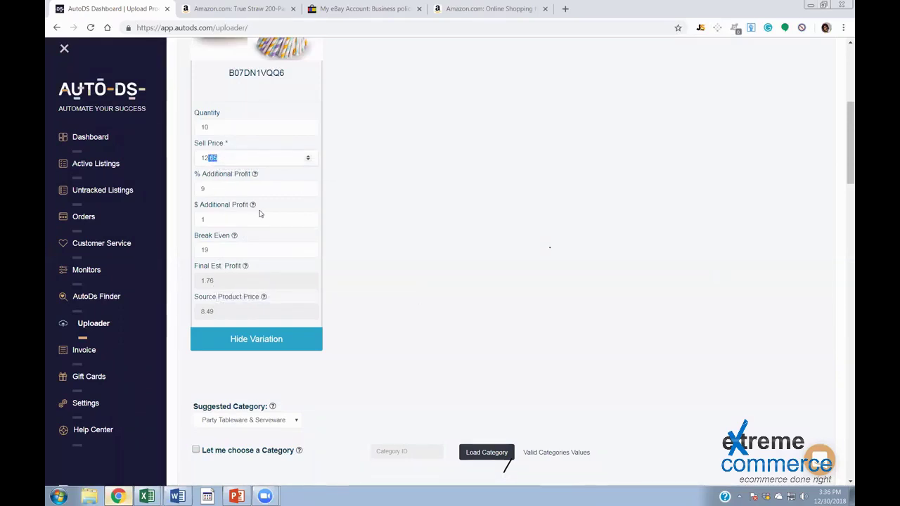
pyautogui.write('.00')
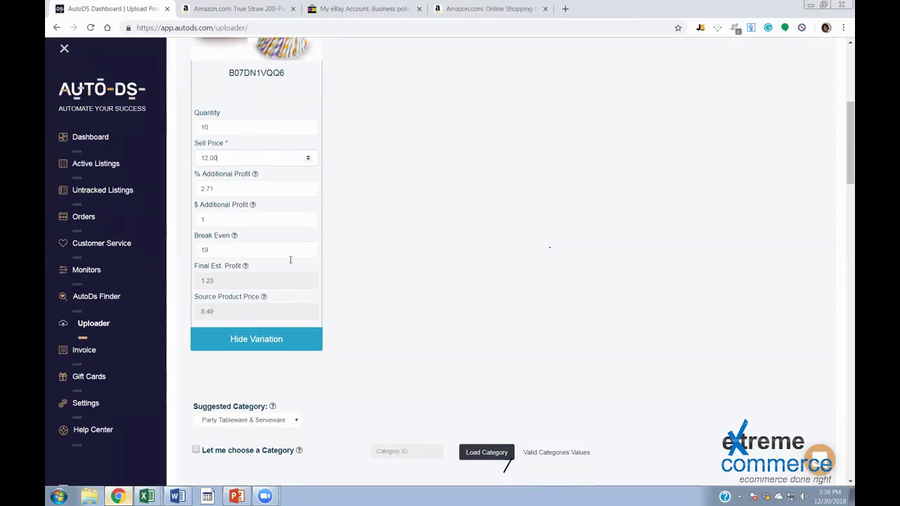
# Upload the paper straw product to the instock_bestfinds eBay account immediately
pyautogui.scroll(3, 290, 259)
pyautogui.scroll(-1, 387, 260)
pyautogui.scroll(1, 303, 348)
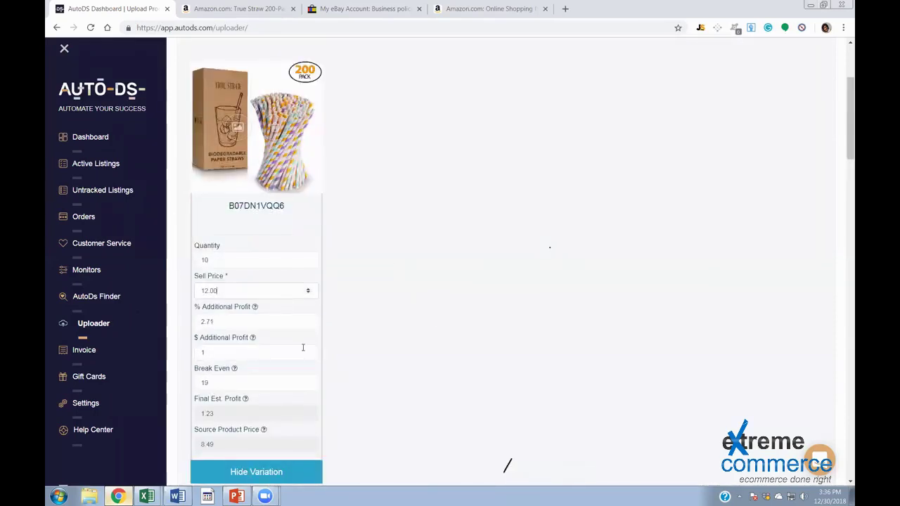
pyautogui.scroll(-10, 337, 348)
pyautogui.scroll(-15, 419, 450)
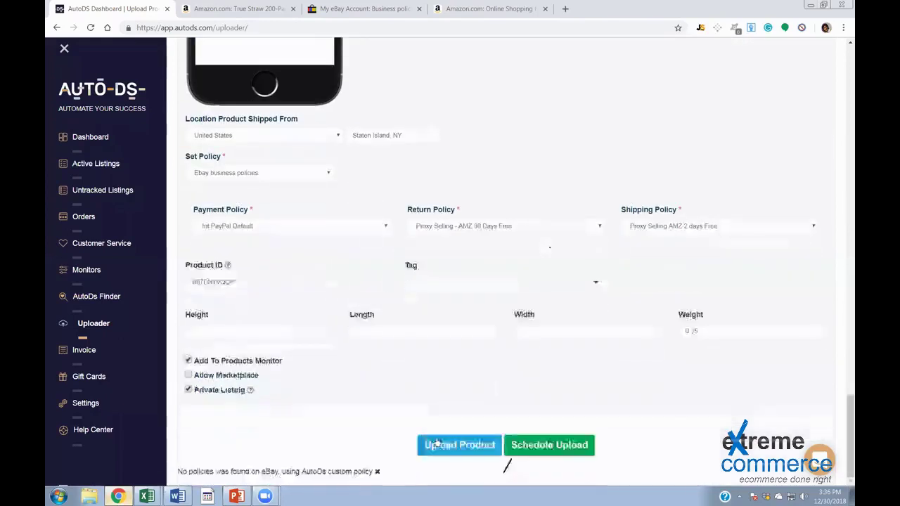
pyautogui.click(436, 444)
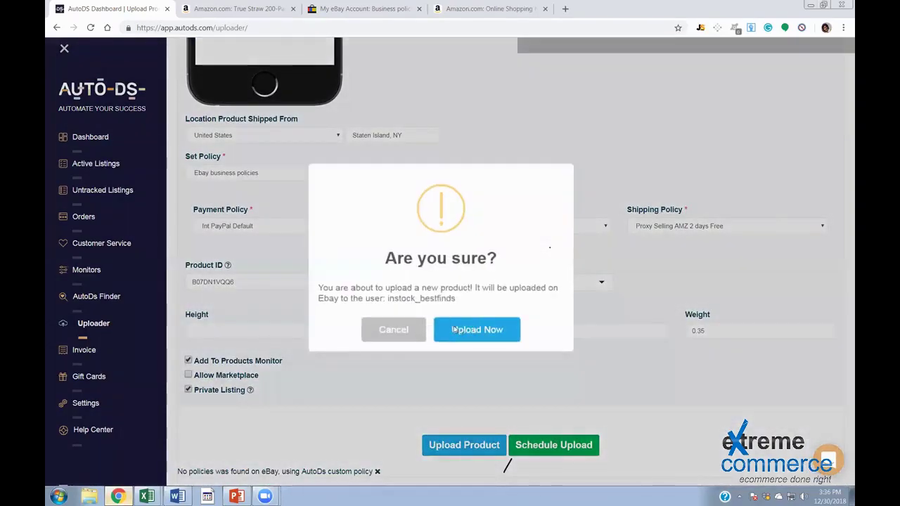
pyautogui.click(456, 329)
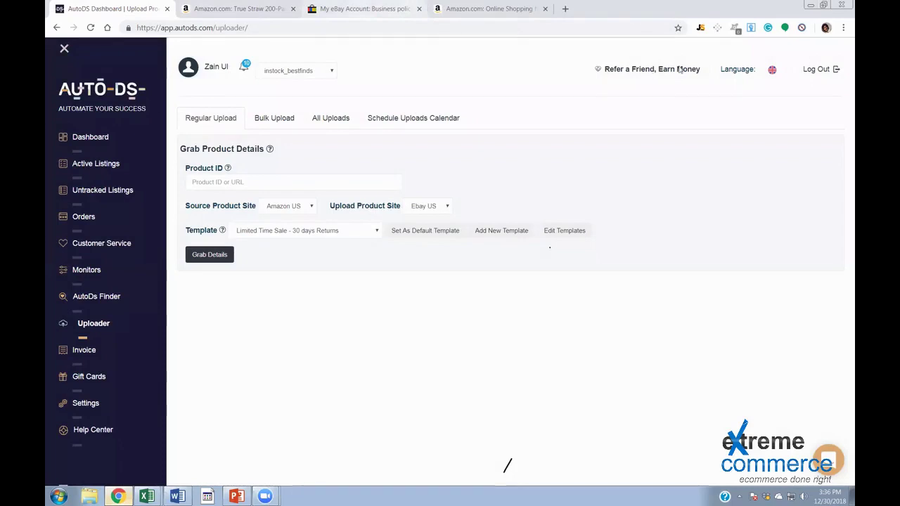
# Switch to eBay Seller Hub and search the active listings for item titles containing "straw"
pyautogui.hotkey('ctrl', '3')
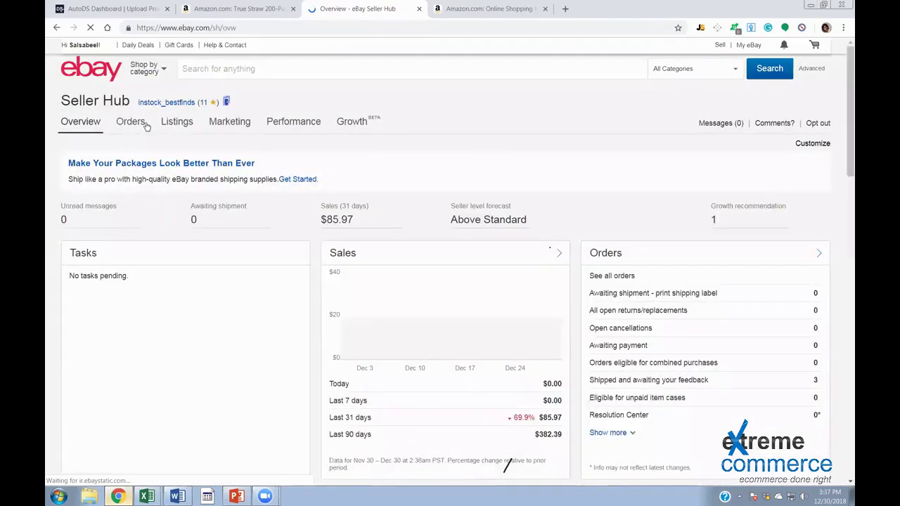
pyautogui.moveTo(176, 125)
pyautogui.click(170, 161)
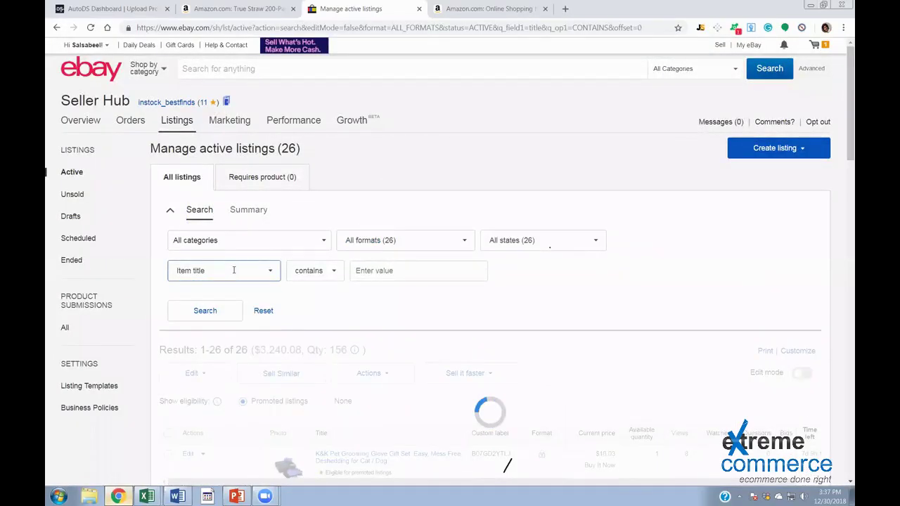
pyautogui.click(231, 270)
pyautogui.click(402, 268)
pyautogui.write('st')
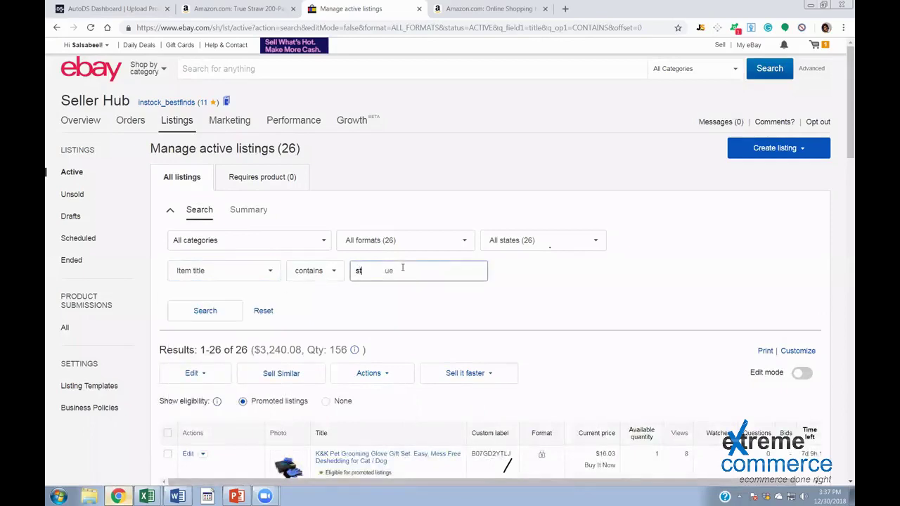
pyautogui.write('raw')
pyautogui.press('Return')
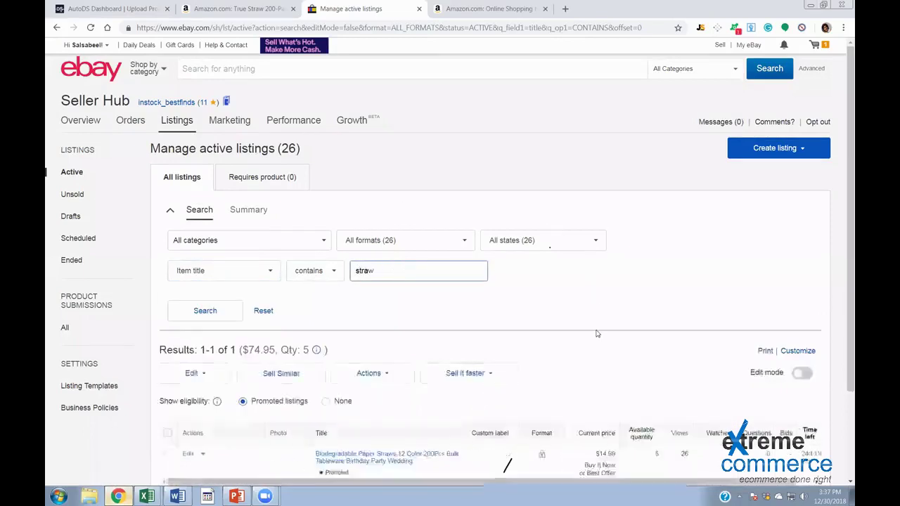
pyautogui.scroll(-3, 483, 282)
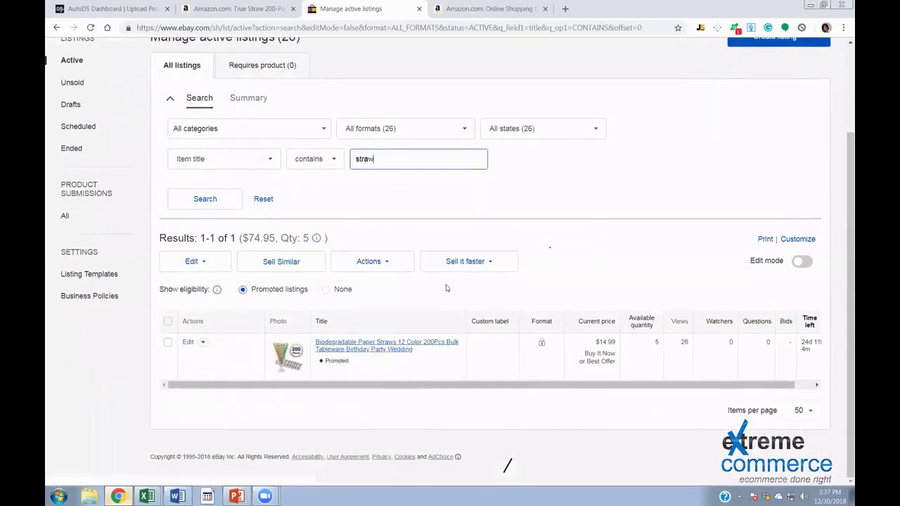
pyautogui.scroll(3, 421, 281)
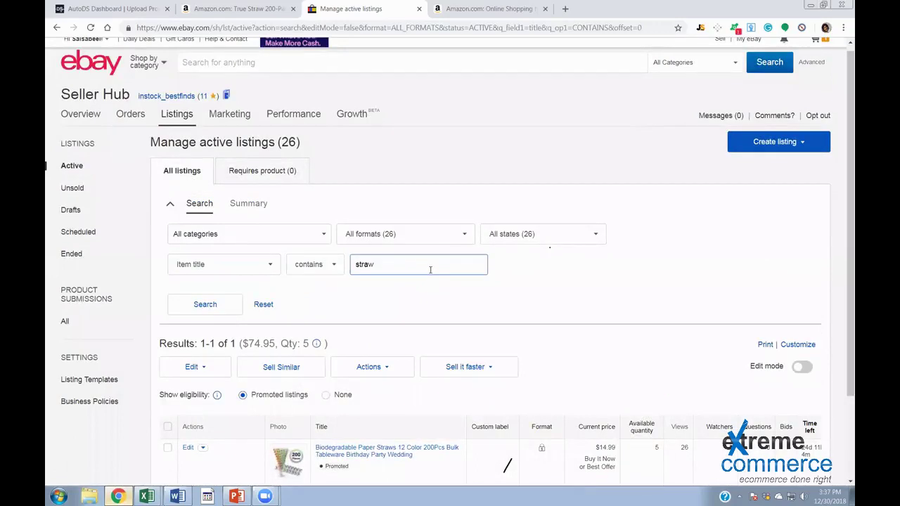
pyautogui.click(430, 269)
pyautogui.press('BackSpace')
pyautogui.press('BackSpace')
pyautogui.press('BackSpace')
pyautogui.press('BackSpace')
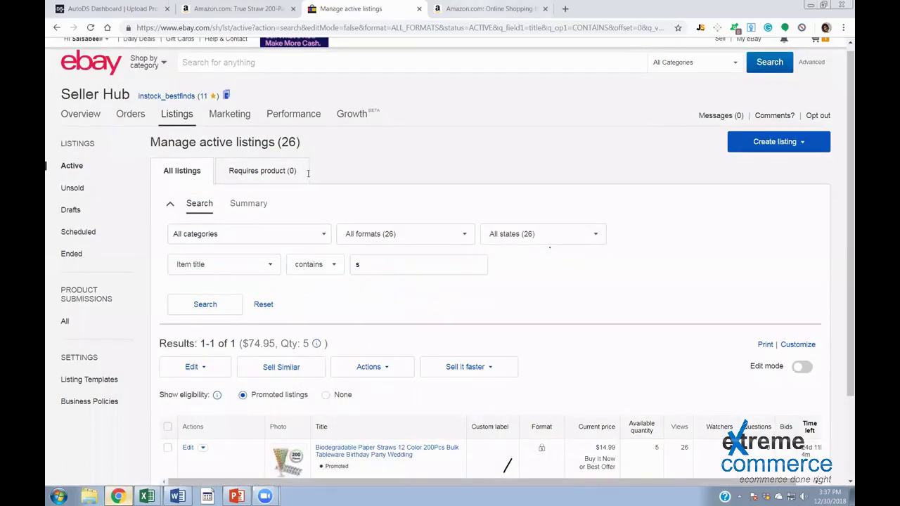
pyautogui.hotkey('ctrl', 'Tab')
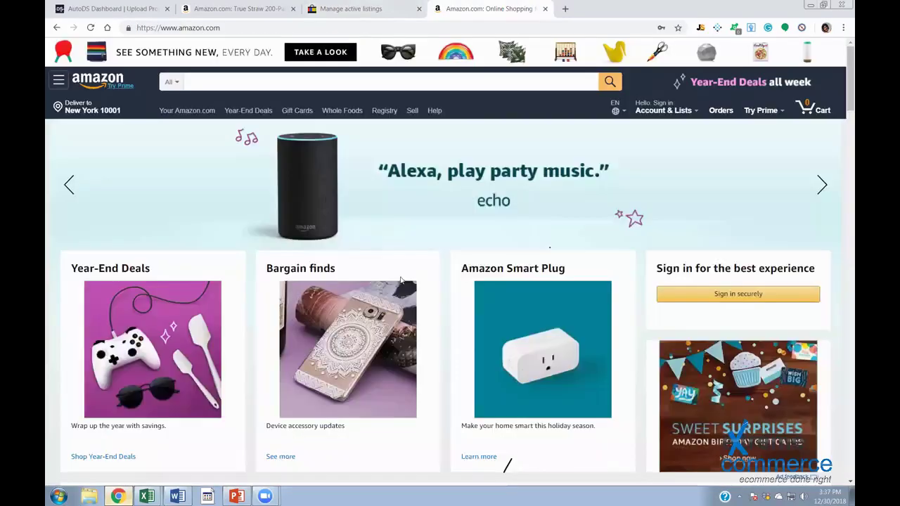
pyautogui.hotkey('ctrl', 'Tab')
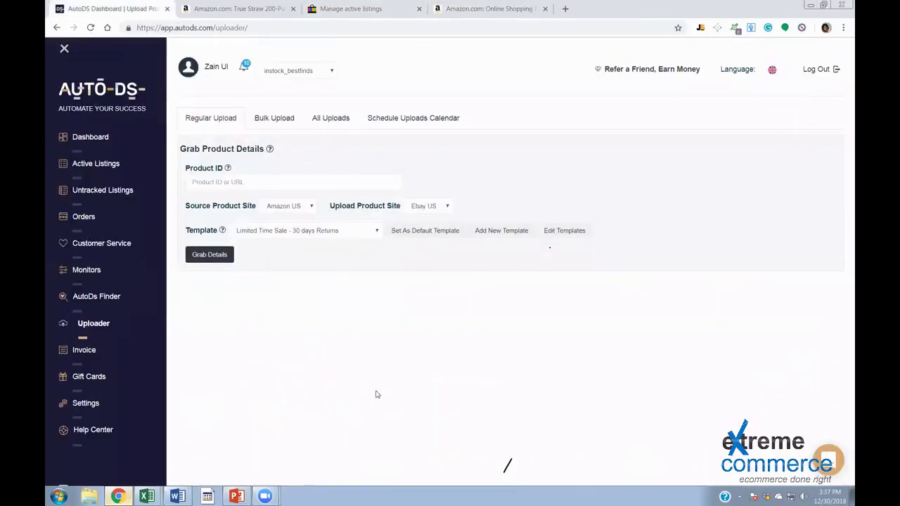
pyautogui.hotkey('ctrl', 'Tab')
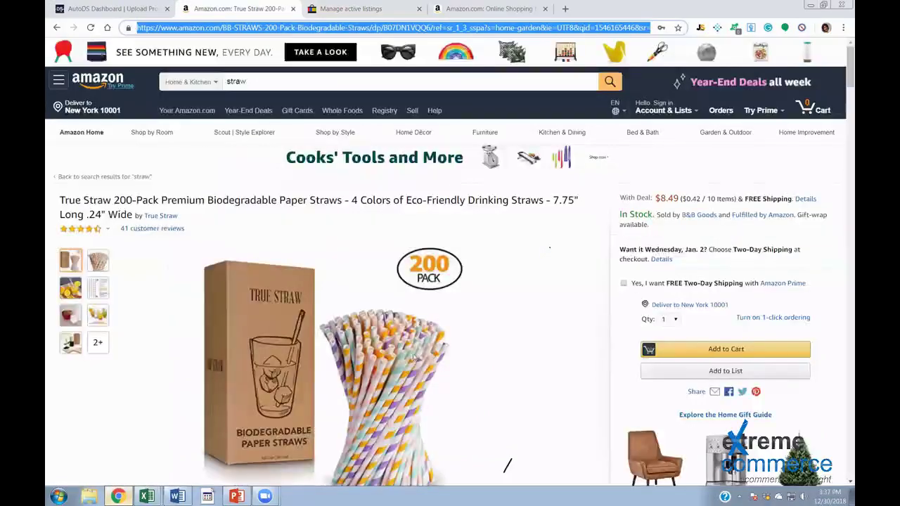
pyautogui.hotkey('ctrl', 'Tab')
# Reload the full list of active eBay listings and open the True Straw 200-Pack Premium Biodegradable Paper Straws item page
pyautogui.scroll(3, 322, 204)
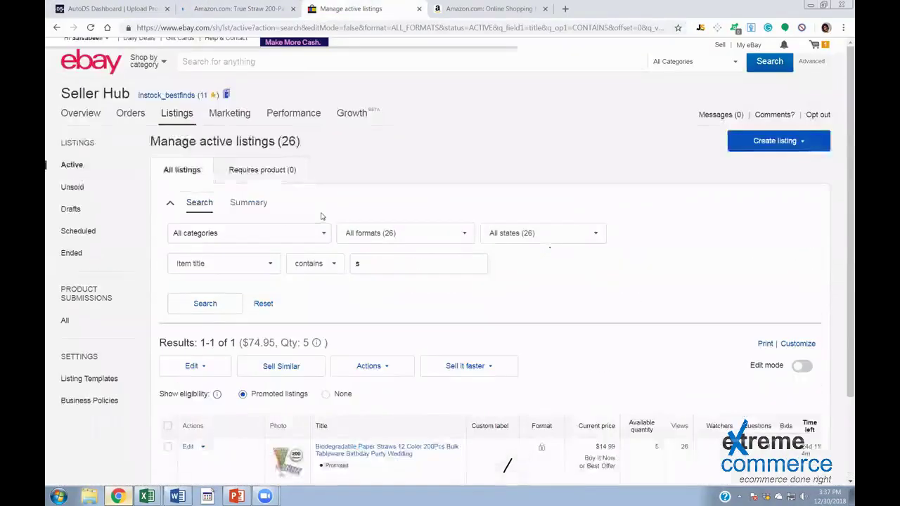
pyautogui.moveTo(170, 125)
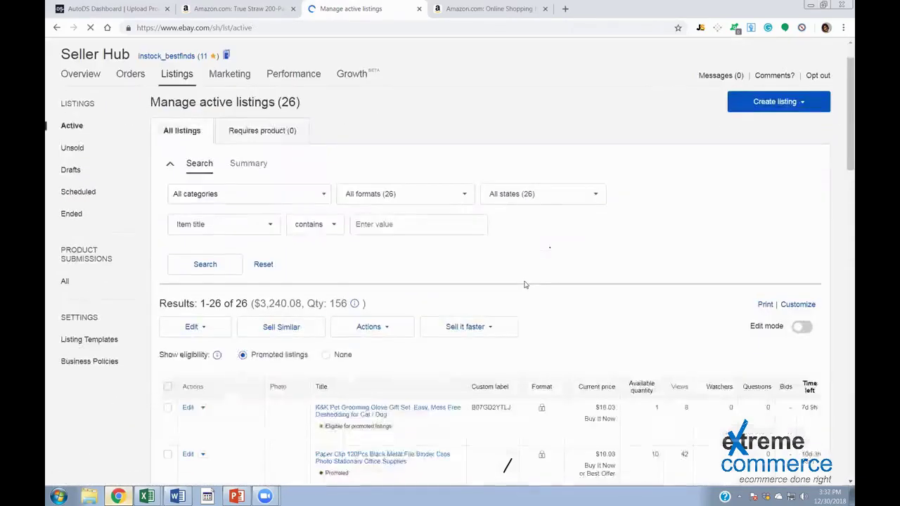
pyautogui.scroll(-3, 524, 285)
pyautogui.scroll(-3, 524, 285)
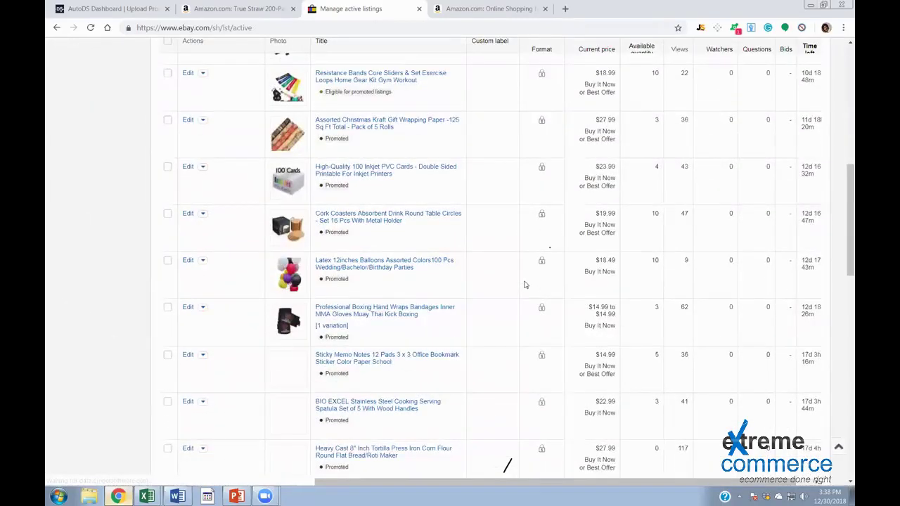
pyautogui.scroll(-5, 523, 284)
pyautogui.scroll(-1, 524, 285)
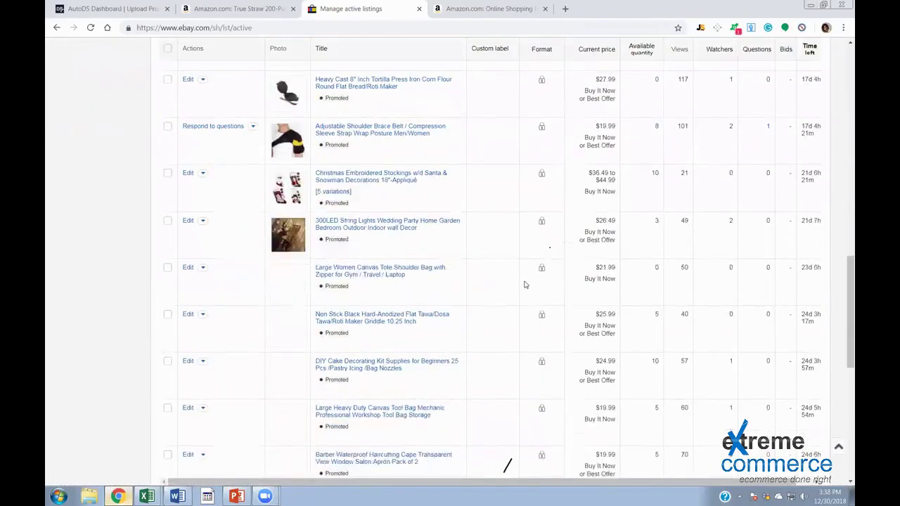
pyautogui.scroll(-10, 524, 284)
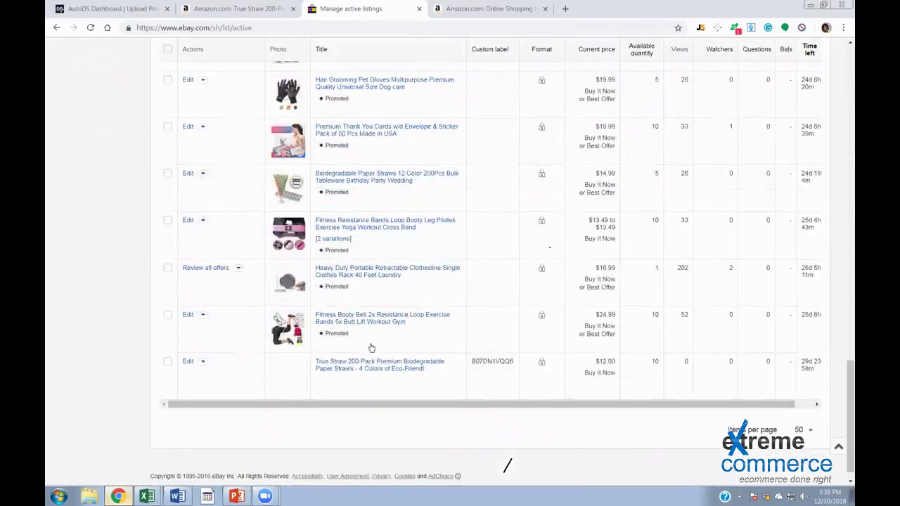
pyautogui.scroll(-1, 379, 344)
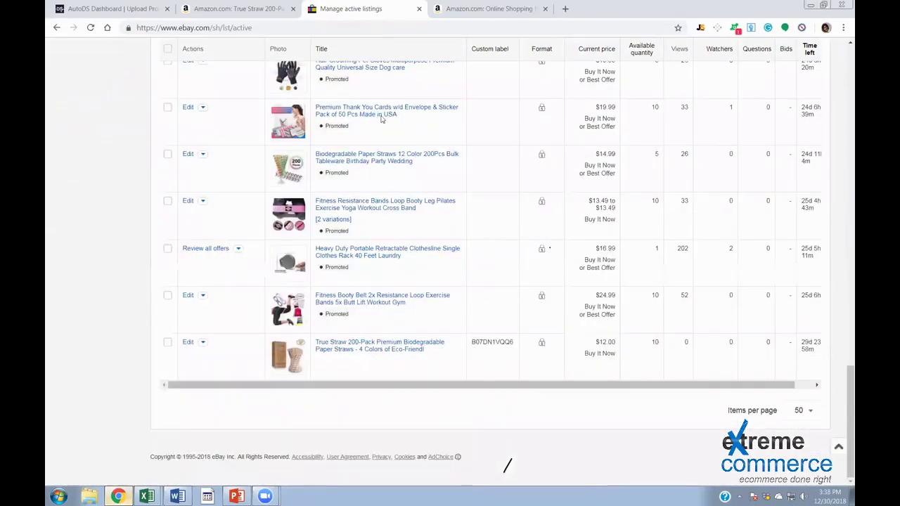
pyautogui.click(380, 345)
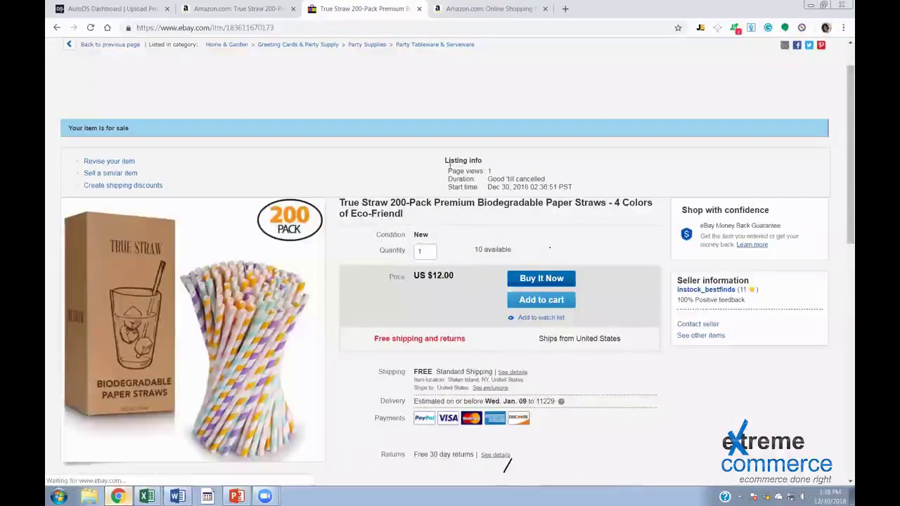
# Review the live eBay listing's price, free shipping, delivery, returns, item specifics and description for the True Straw paper straws
pyautogui.scroll(-2, 499, 281)
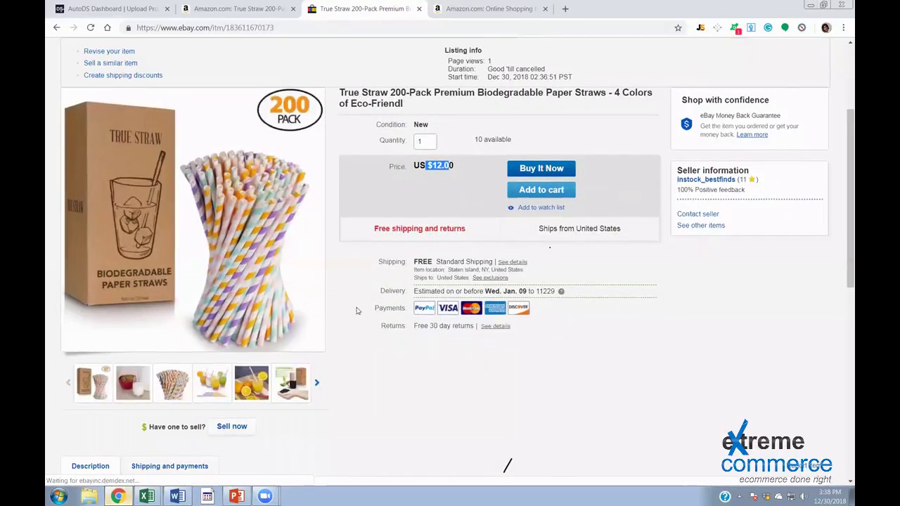
pyautogui.scroll(-1, 485, 281)
pyautogui.scroll(-1, 385, 192)
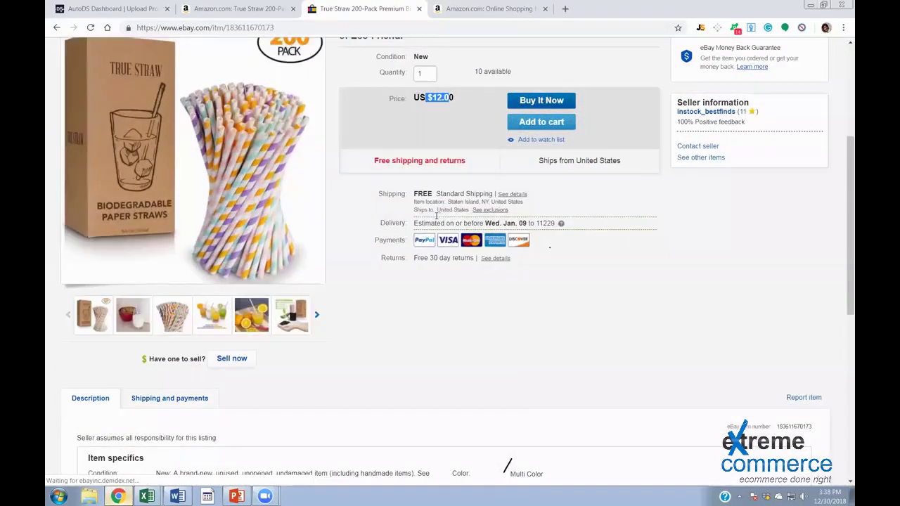
pyautogui.scroll(-5, 534, 242)
pyautogui.scroll(2, 546, 322)
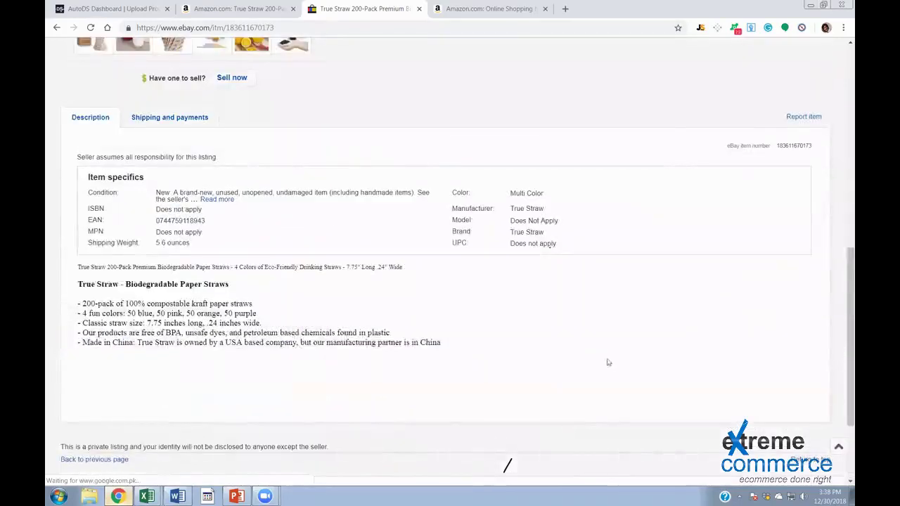
pyautogui.scroll(2, 562, 358)
pyautogui.scroll(1, 330, 293)
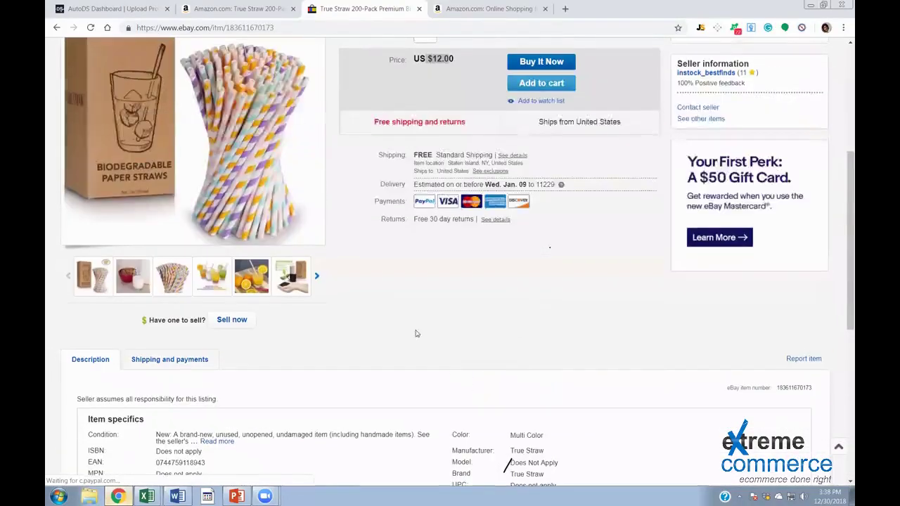
pyautogui.scroll(3, 355, 311)
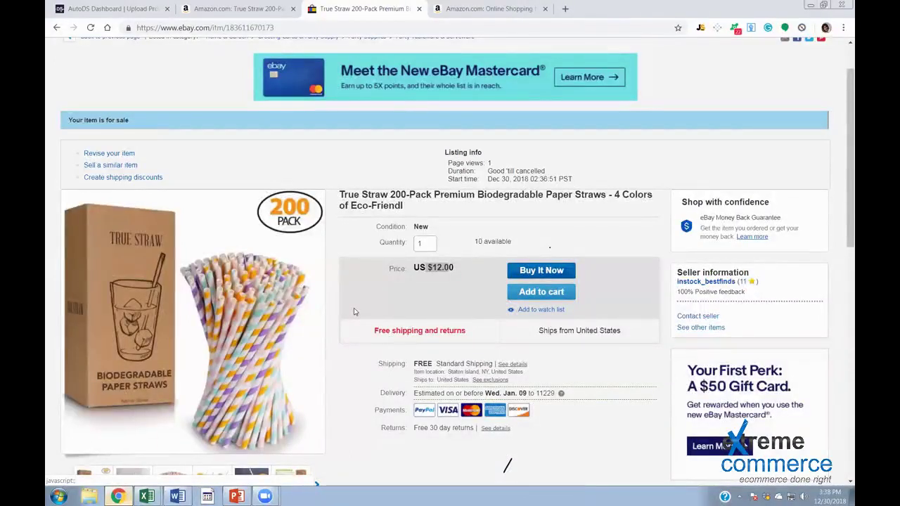
# Display the listing's product photo of the potted-soil plant and straw box, and check it beside the price details
pyautogui.click(252, 474)
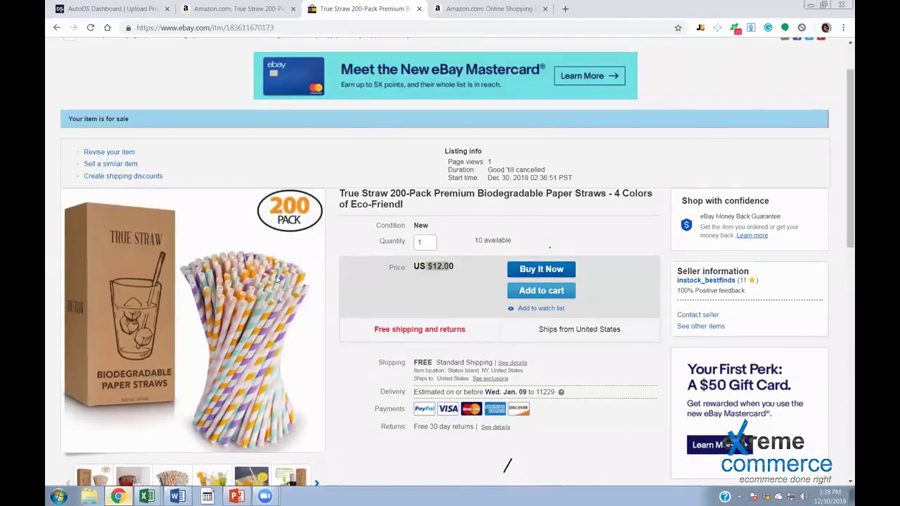
pyautogui.scroll(-3, 243, 284)
pyautogui.scroll(1, 322, 240)
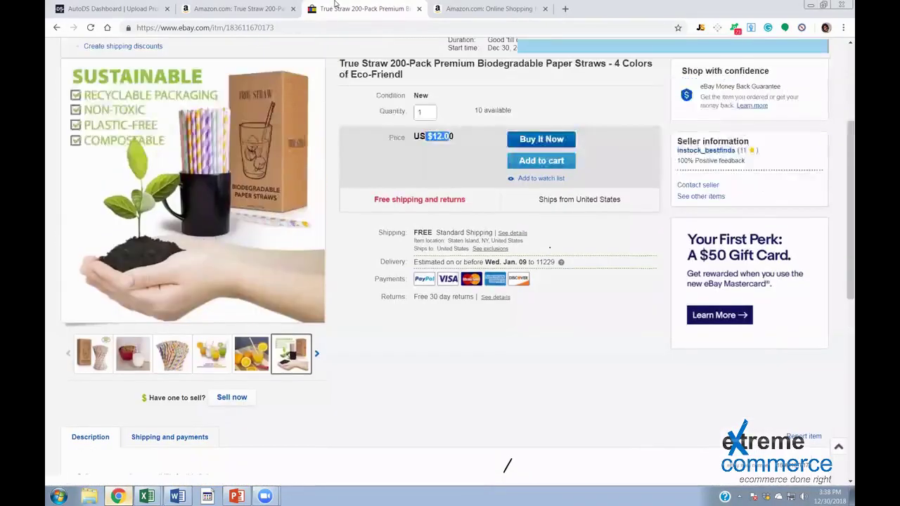
pyautogui.scroll(1, 380, 293)
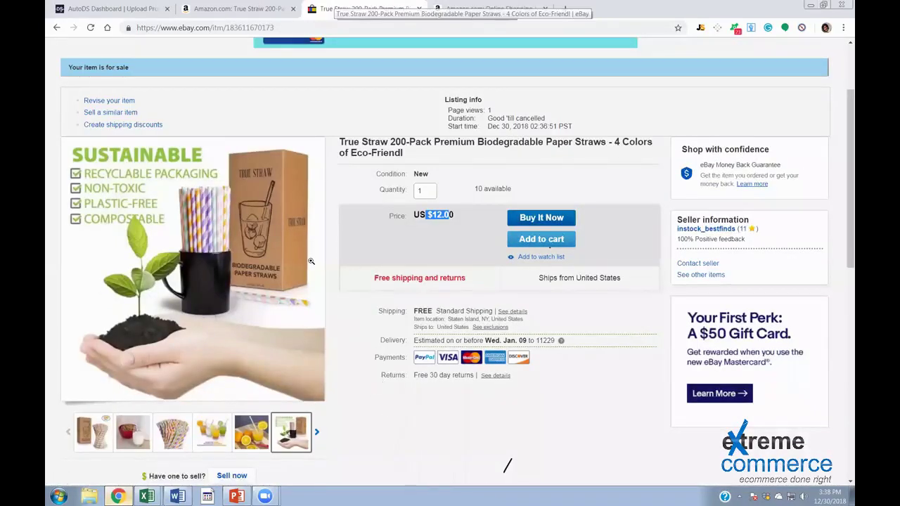
# Compare the Amazon source page for the True Straw 200-Pack, including its price and product details, with the eBay listing
pyautogui.hotkey('ctrl', 'shift', 'Tab')
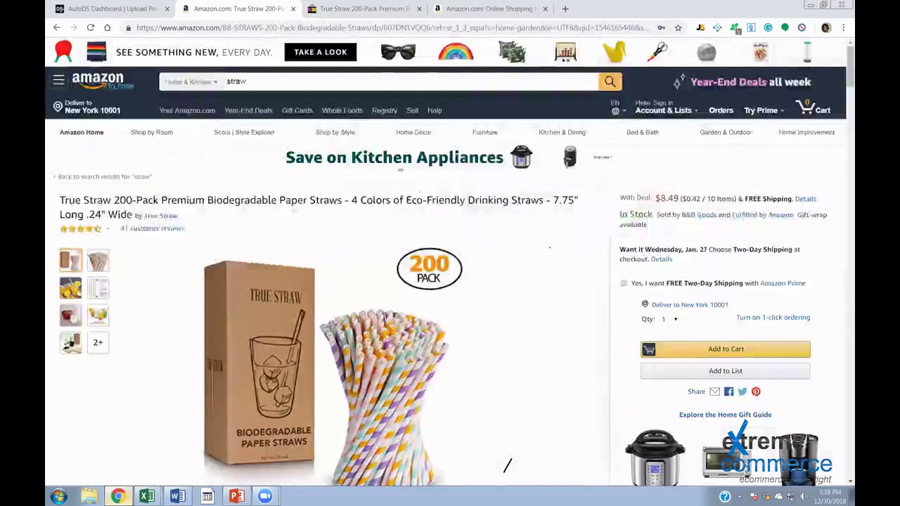
pyautogui.scroll(-3, 455, 319)
pyautogui.hotkey('ctrl', 'shift', 'Tab')
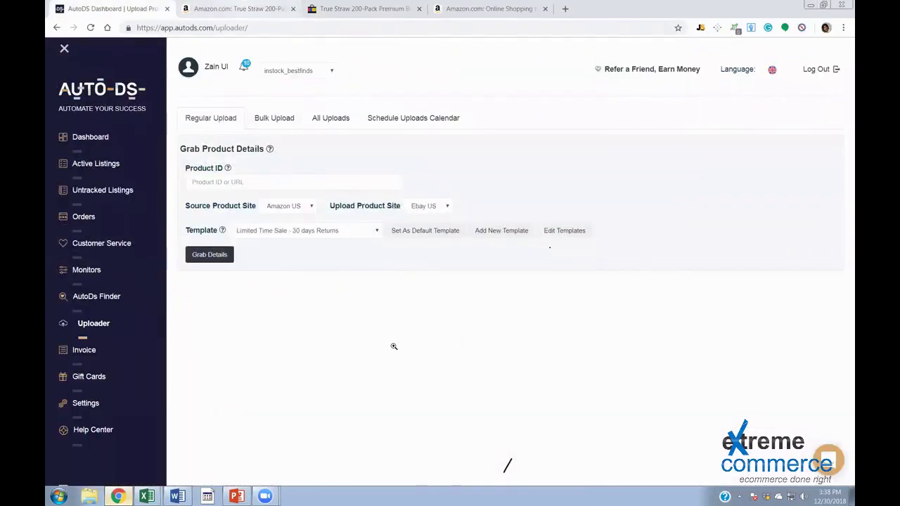
pyautogui.hotkey('ctrl', 'Tab')
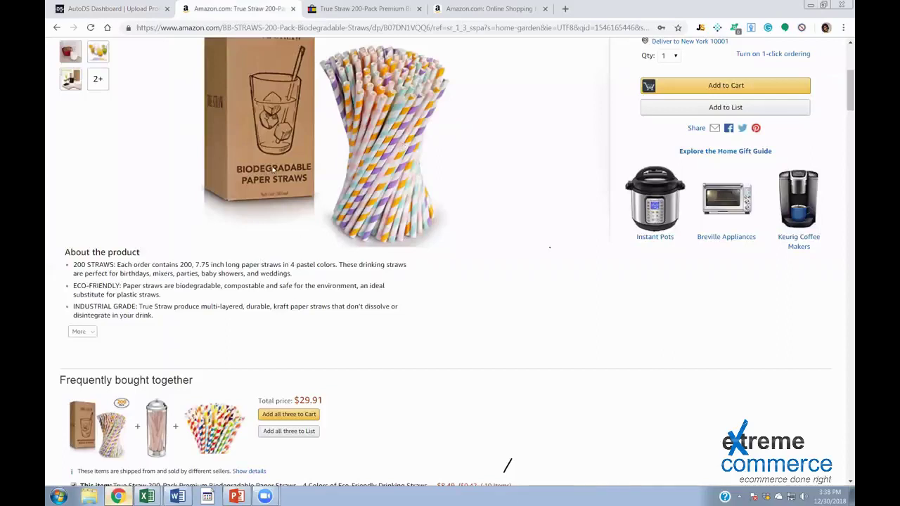
pyautogui.scroll(3, 474, 87)
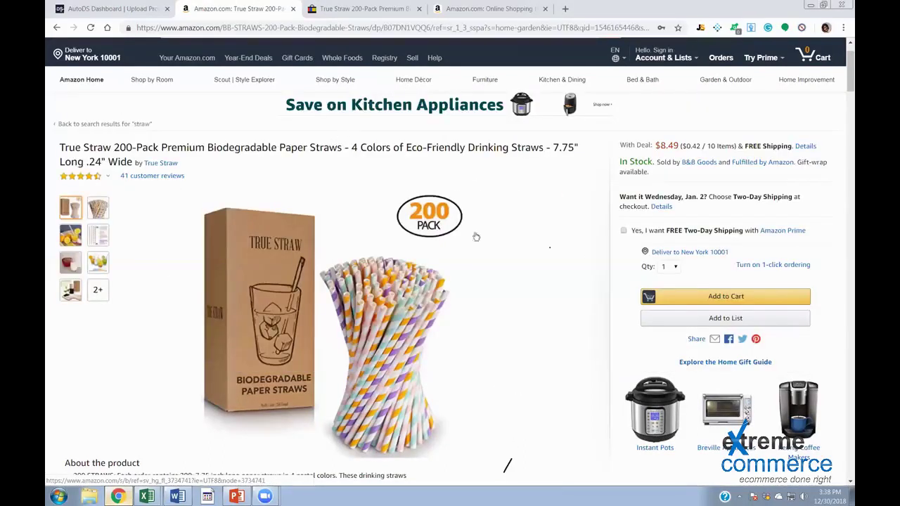
pyautogui.hotkey('ctrl', 'Tab')
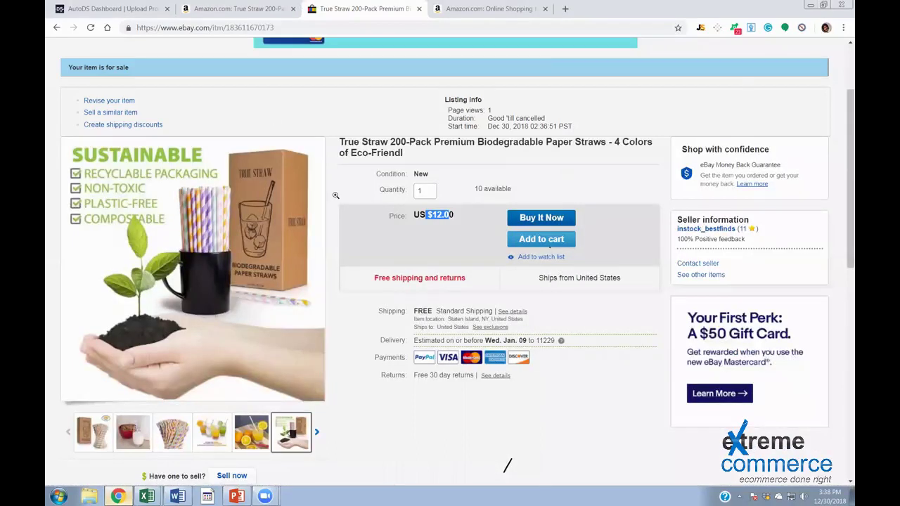
pyautogui.hotkey('ctrl', 'shift', 'Tab')
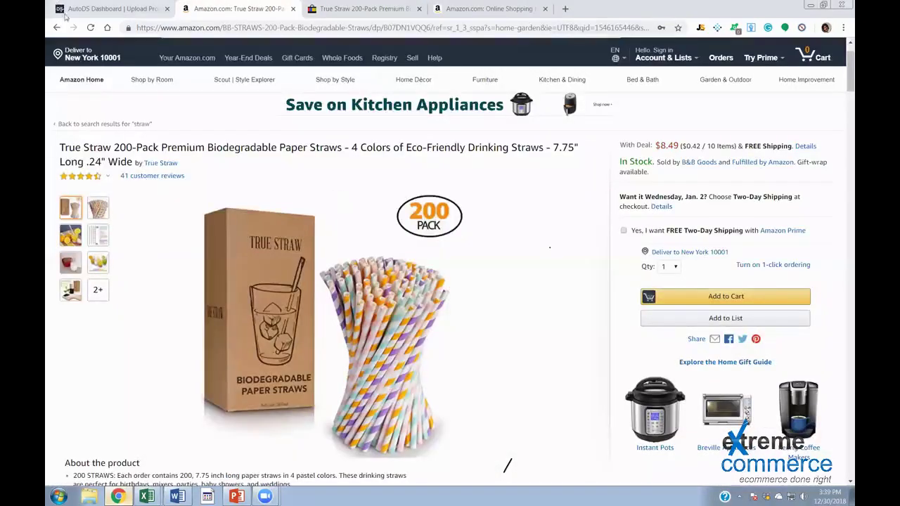
# Return to AutoDS, open the Monitors page and examine the Orders Monitor's price raise and price drop settings
pyautogui.hotkey('ctrl', 'shift', 'Tab')
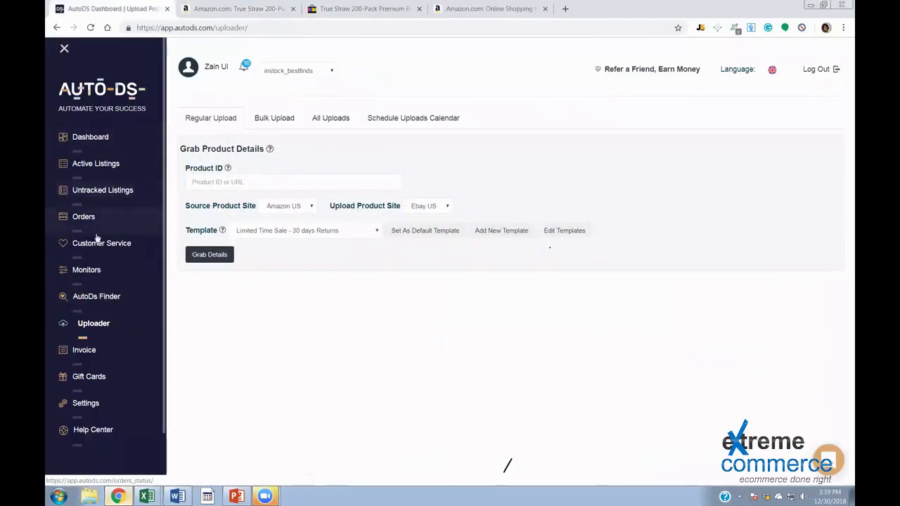
pyautogui.click(87, 277)
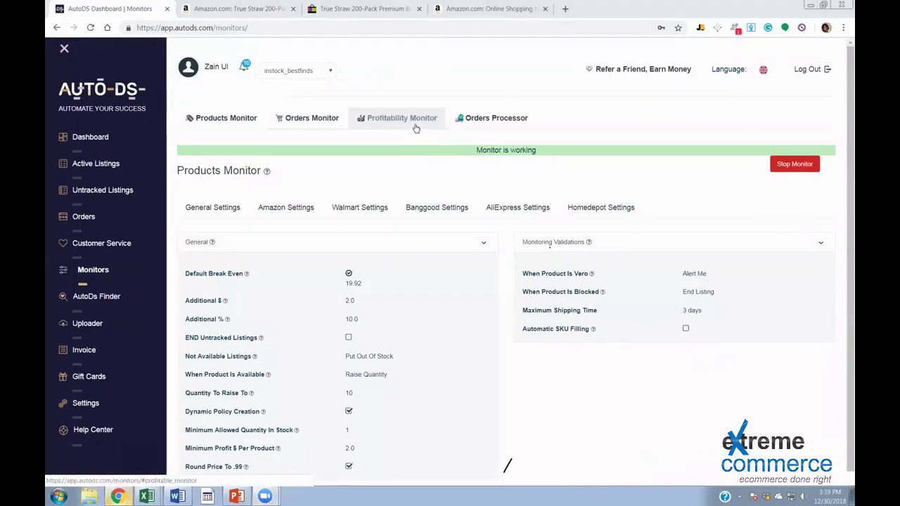
pyautogui.click(323, 121)
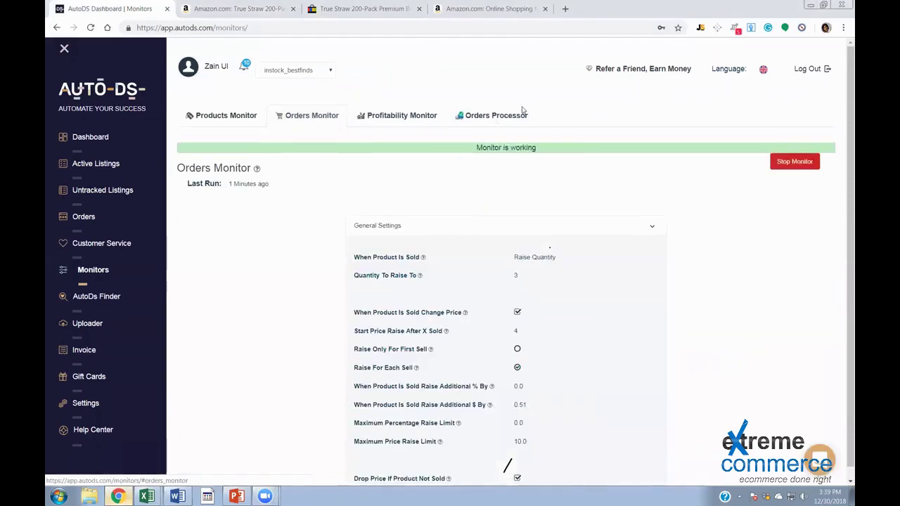
pyautogui.scroll(-2, 515, 175)
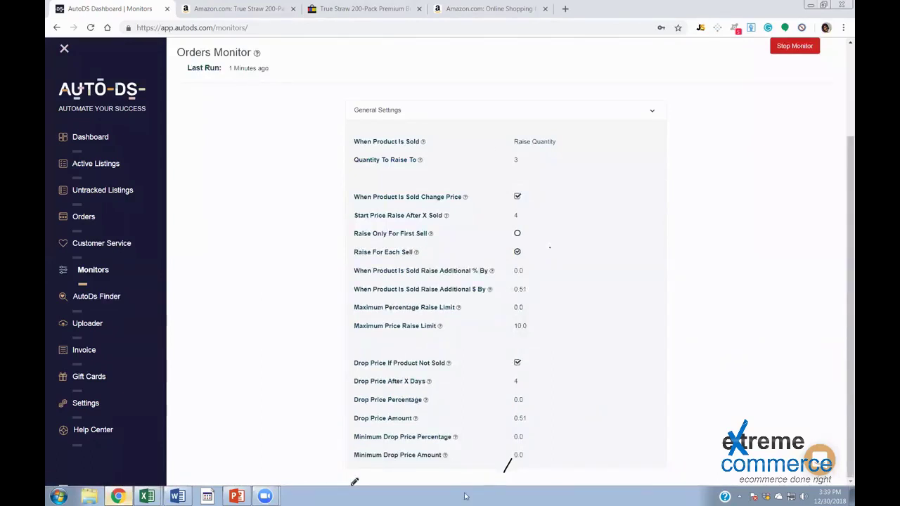
# Switch to the AutoDS drop shipping presentation in PowerPoint and select slide 4
pyautogui.click(236, 497)
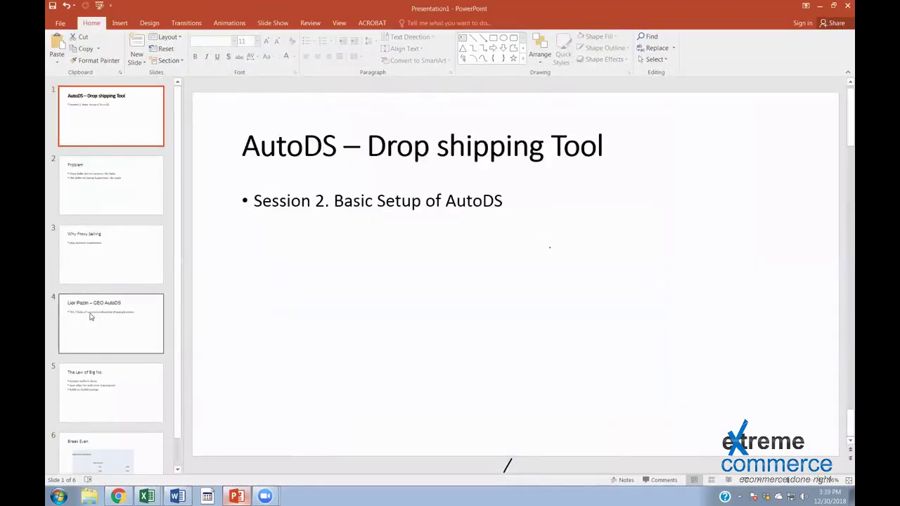
pyautogui.click(90, 316)
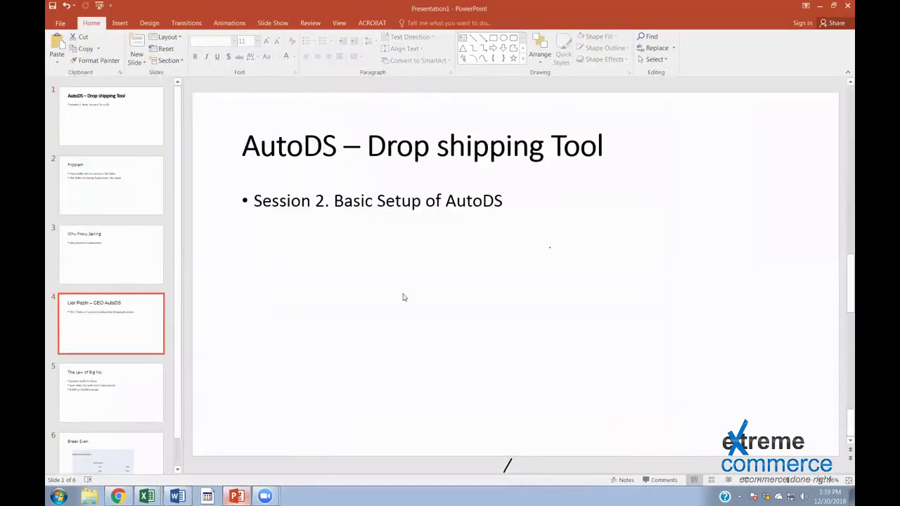